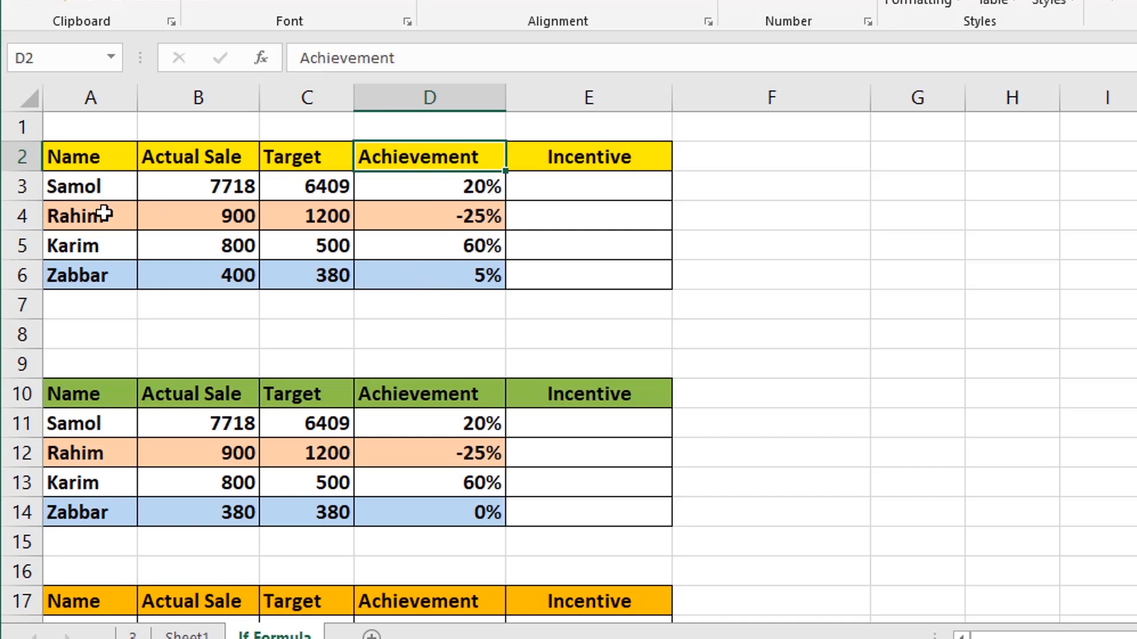
# Enter the formula =IF(D3>10%, "Thanks Letter", "Warning Letter") in cell E3 of the first table's Incentive column
pyautogui.click(581, 187)
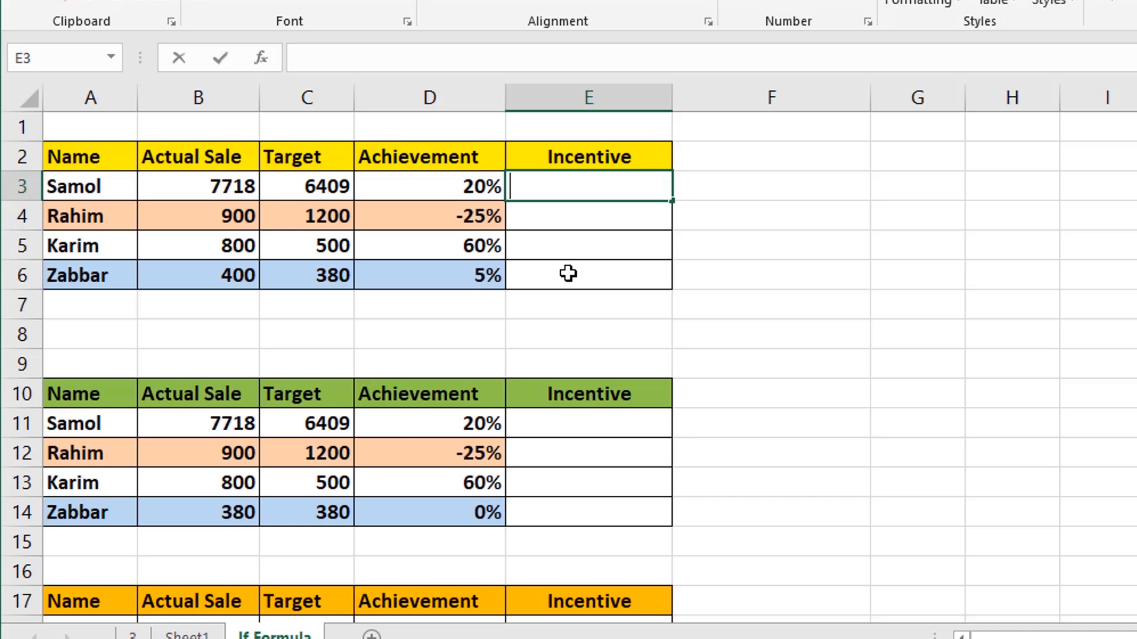
pyautogui.write('=if')
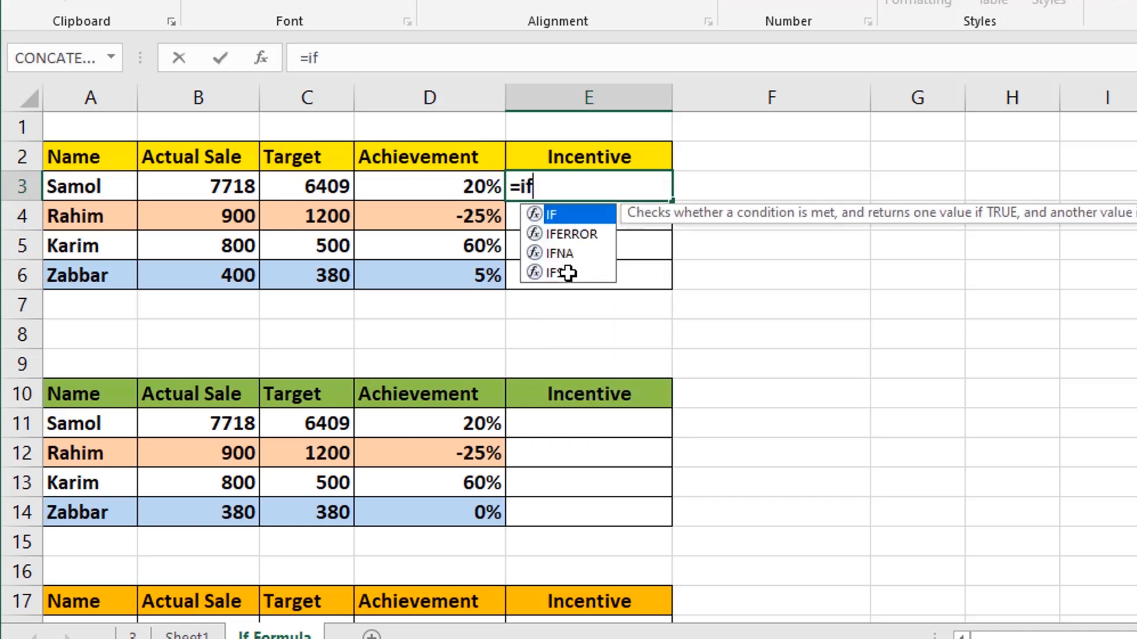
pyautogui.write('(')
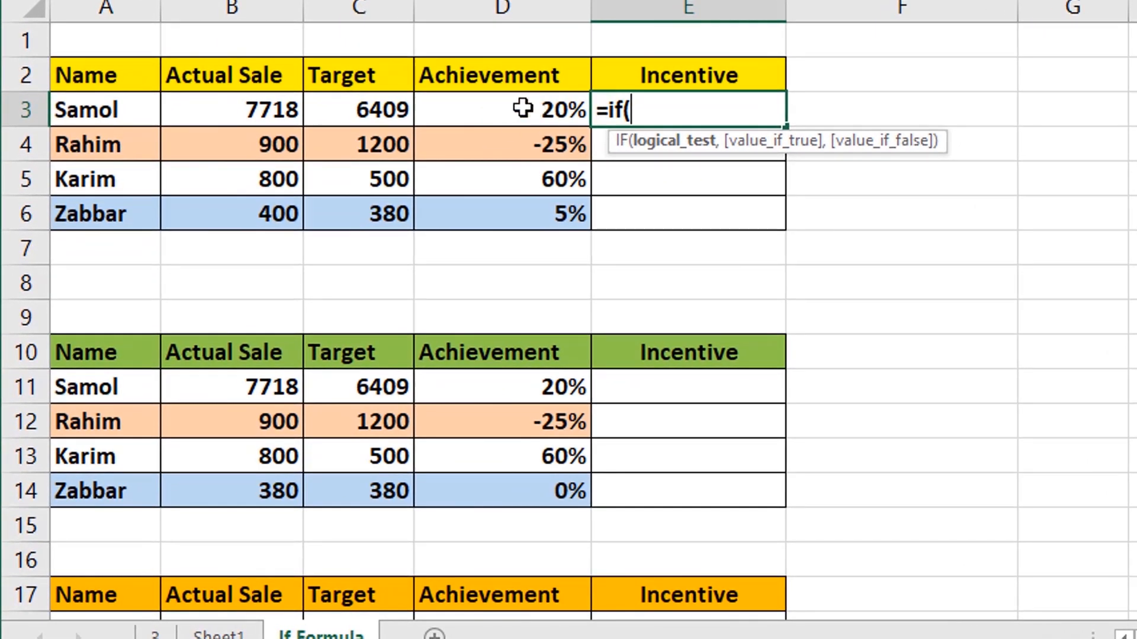
pyautogui.click(523, 108)
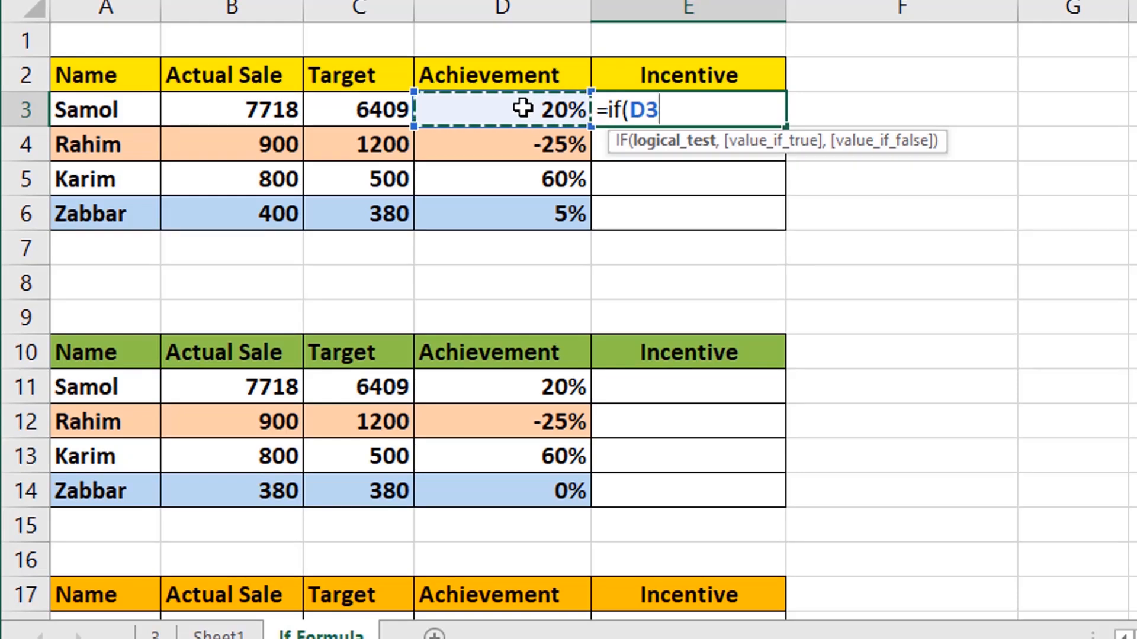
pyautogui.write('>1')
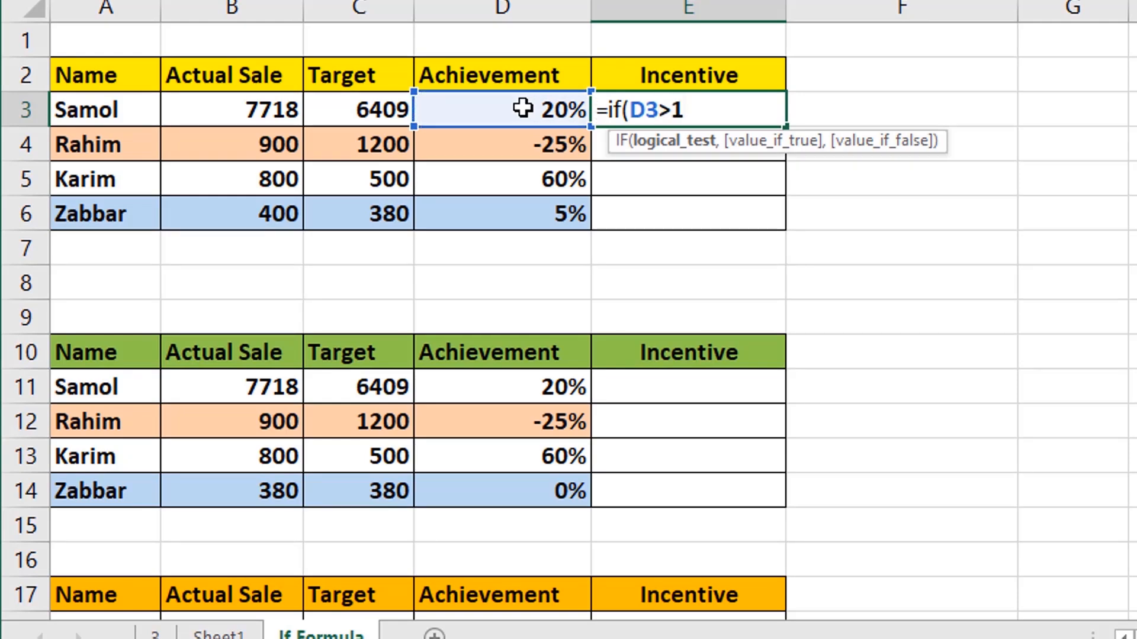
pyautogui.write('0%,')
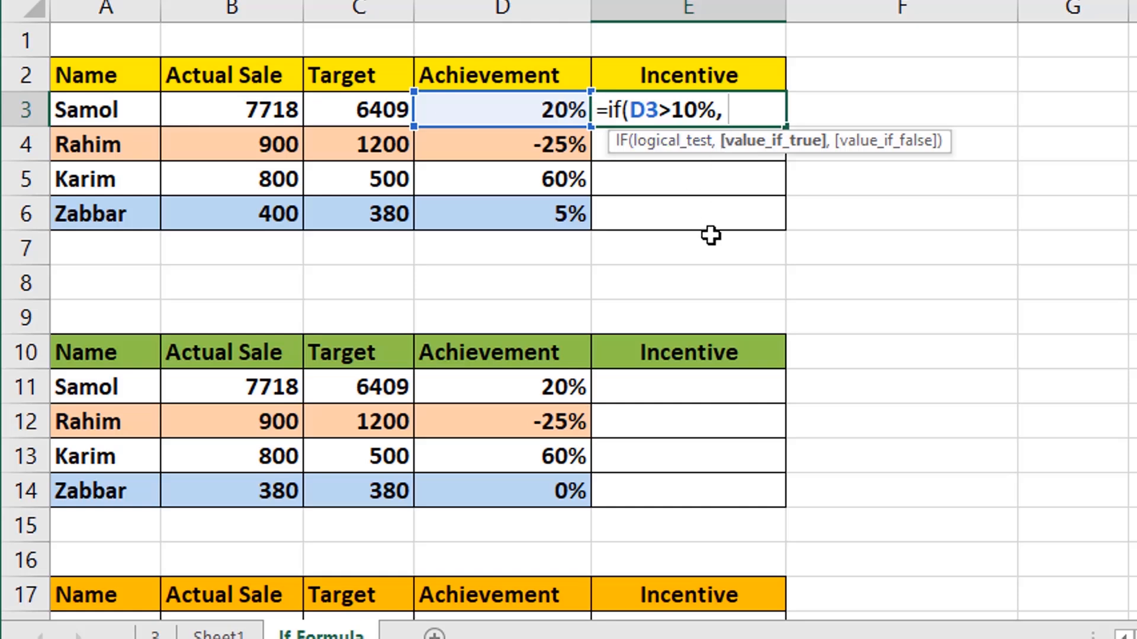
pyautogui.write('"Thanks Letter')
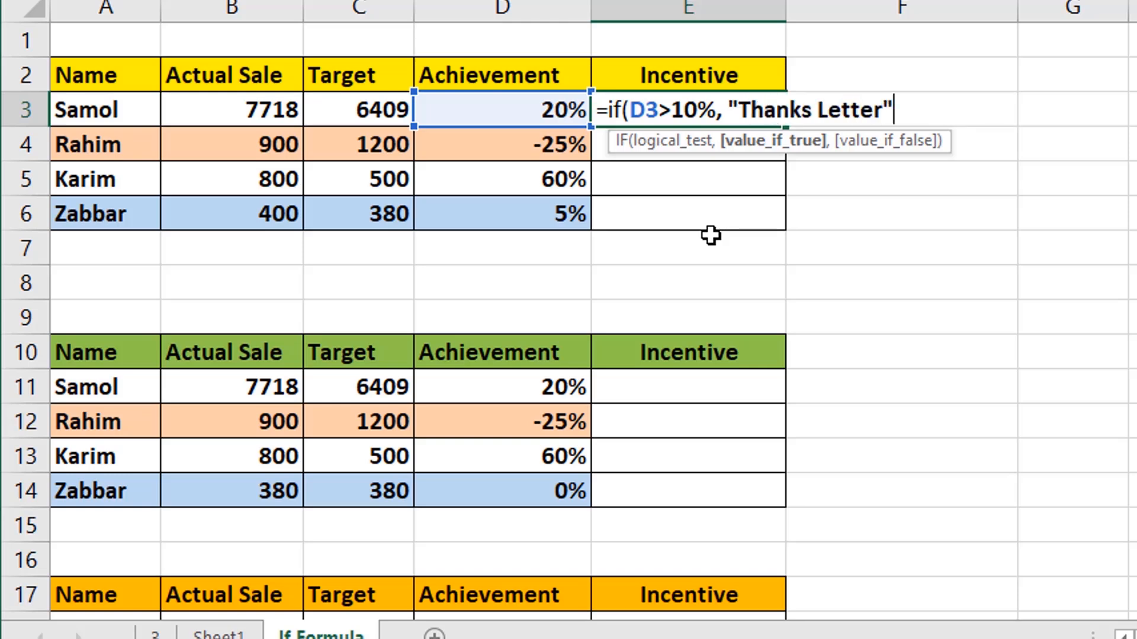
pyautogui.write('",')
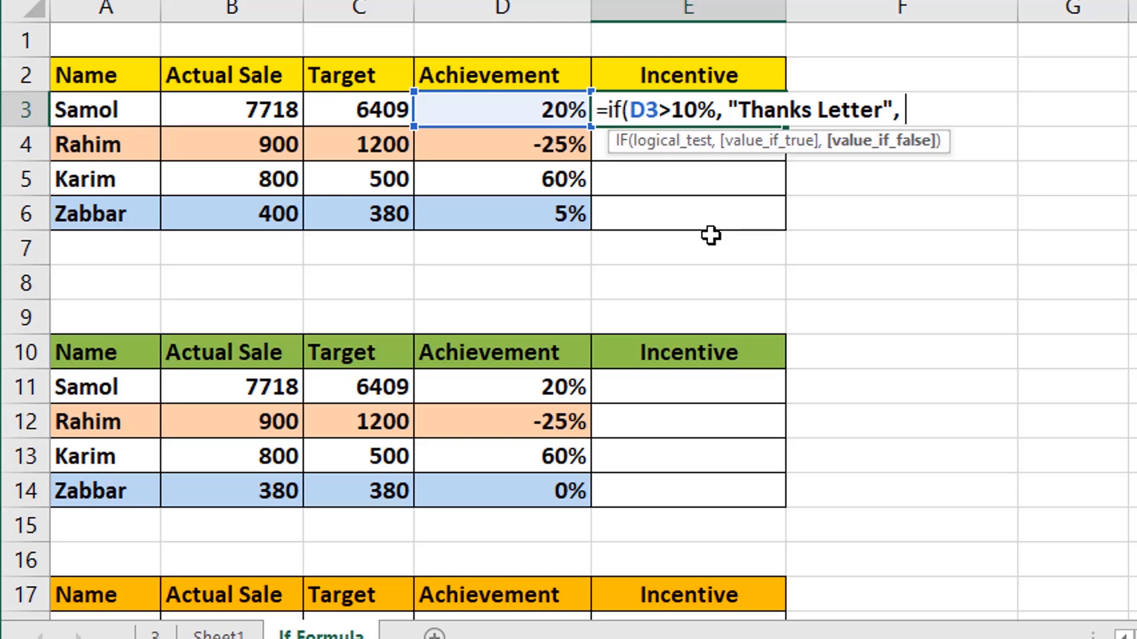
pyautogui.write('"Warning Letter')
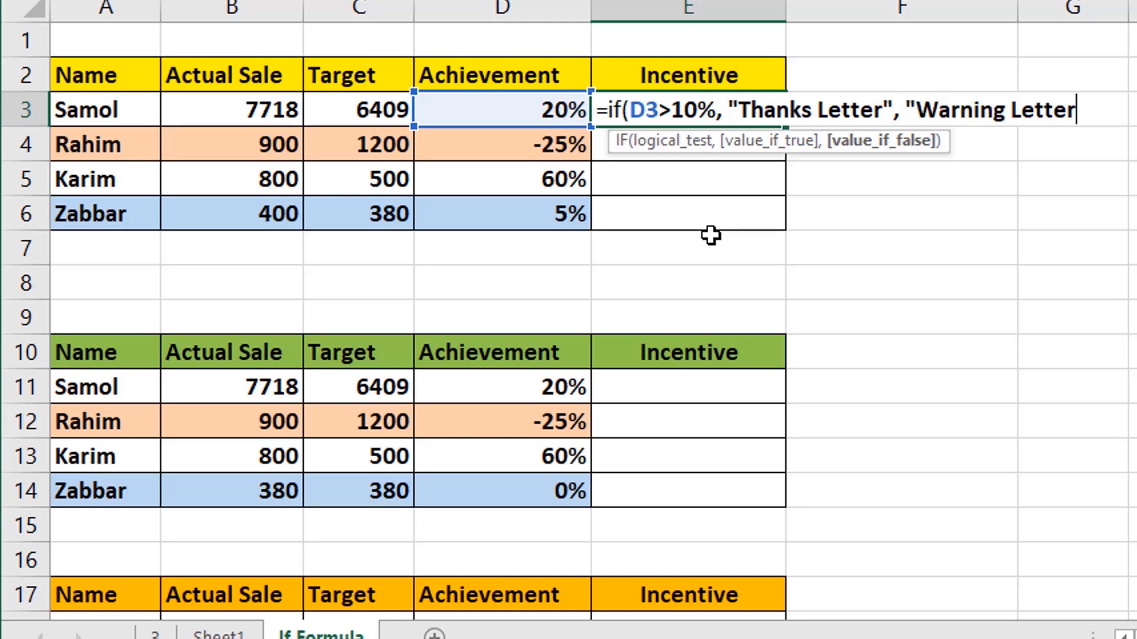
pyautogui.write('")')
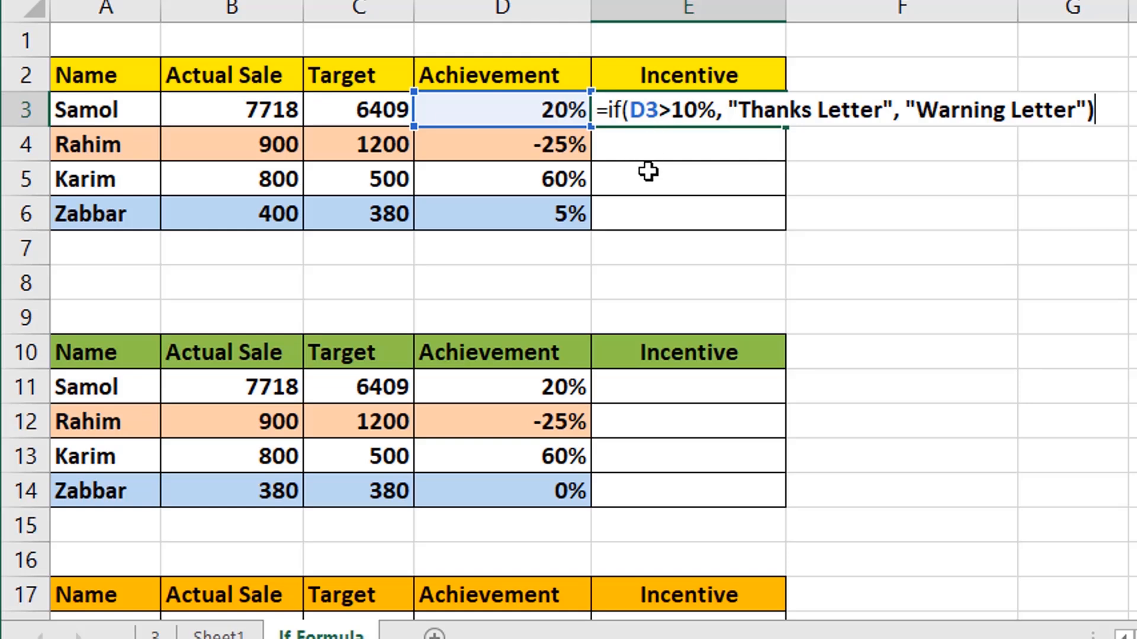
pyautogui.press('Return')
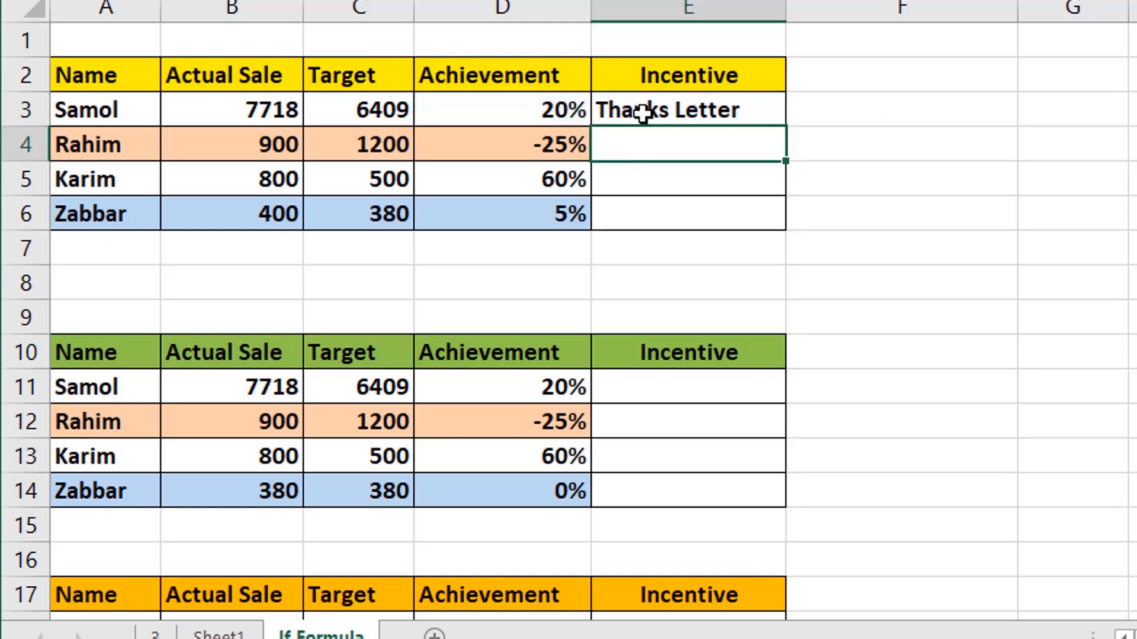
# Fill the E3 incentive formula down through cell E6
pyautogui.click(25, 112)
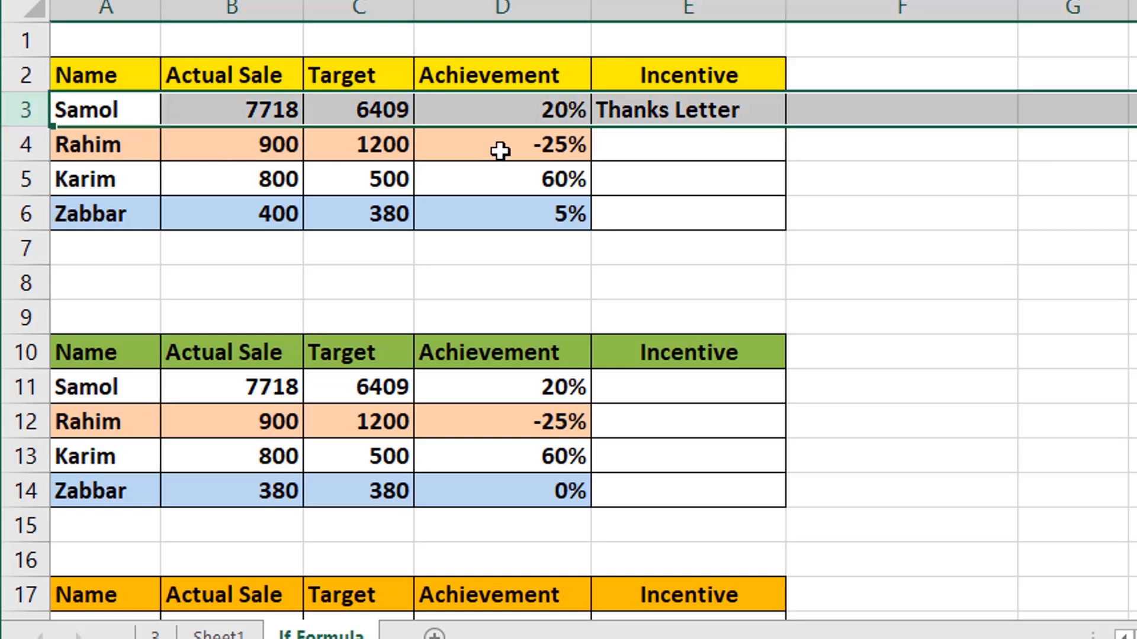
pyautogui.click(762, 149)
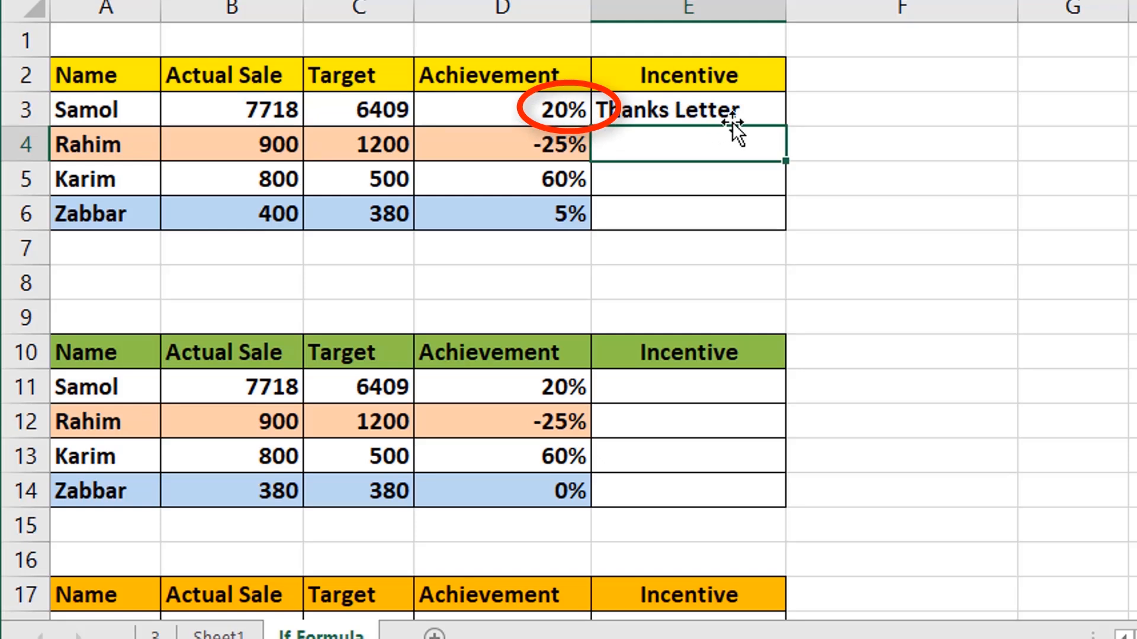
pyautogui.click(768, 112)
pyautogui.moveTo(788, 125); pyautogui.dragTo(776, 237)
pyautogui.click(681, 275)
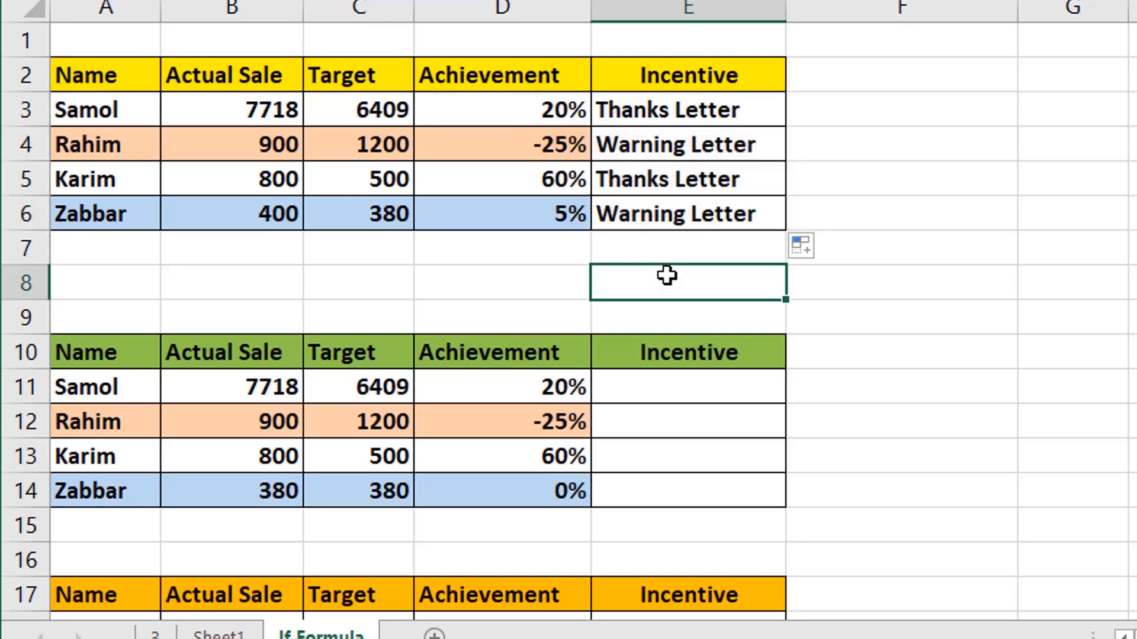
# Set the Actual Sale value in cell B6 to 500 and check the incentive in E6
pyautogui.click(24, 145)
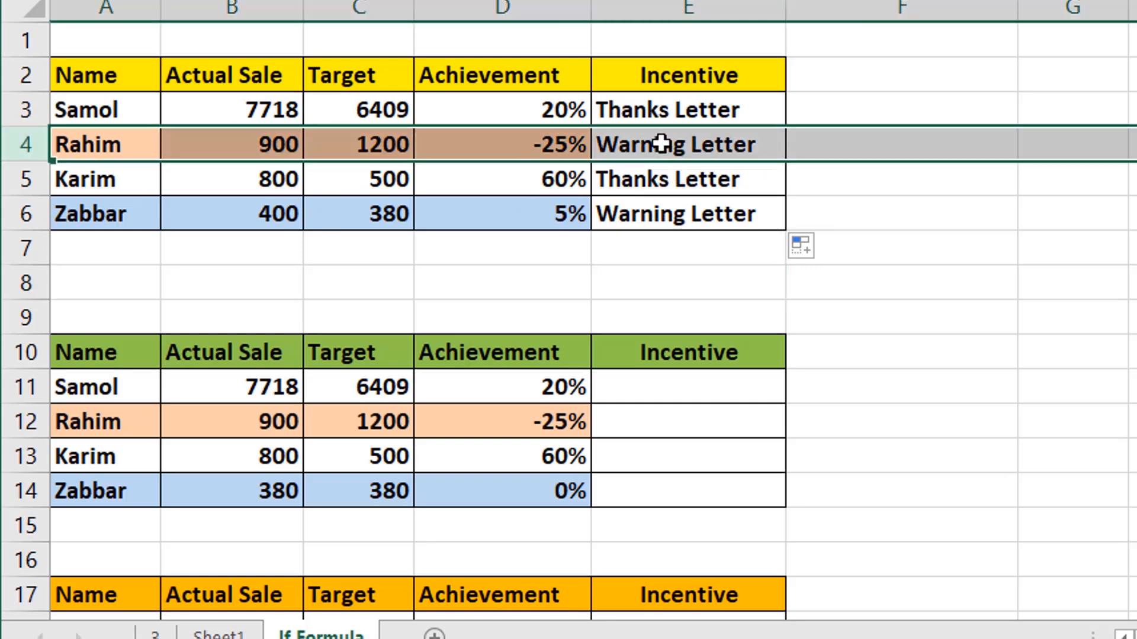
pyautogui.click(508, 144)
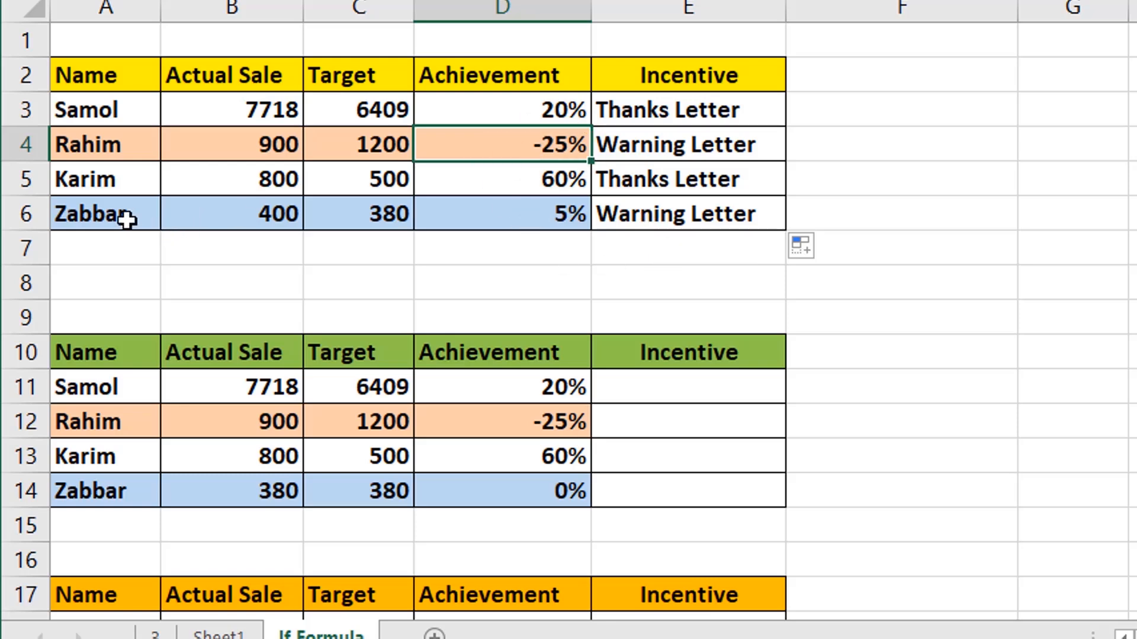
pyautogui.moveTo(127, 215); pyautogui.dragTo(647, 218)
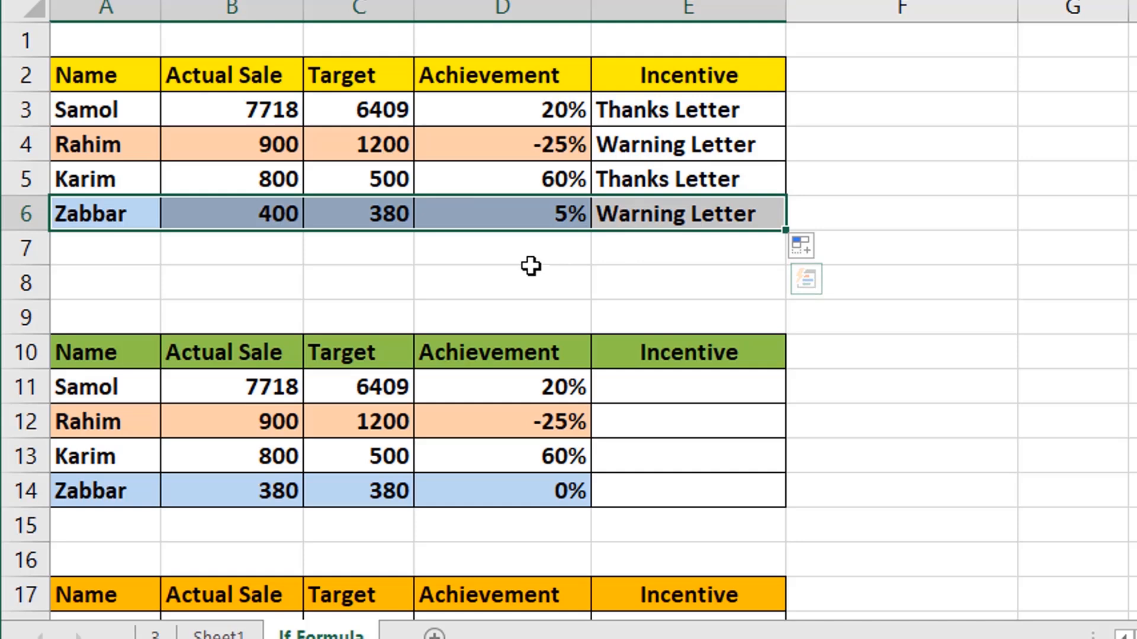
pyautogui.click(495, 214)
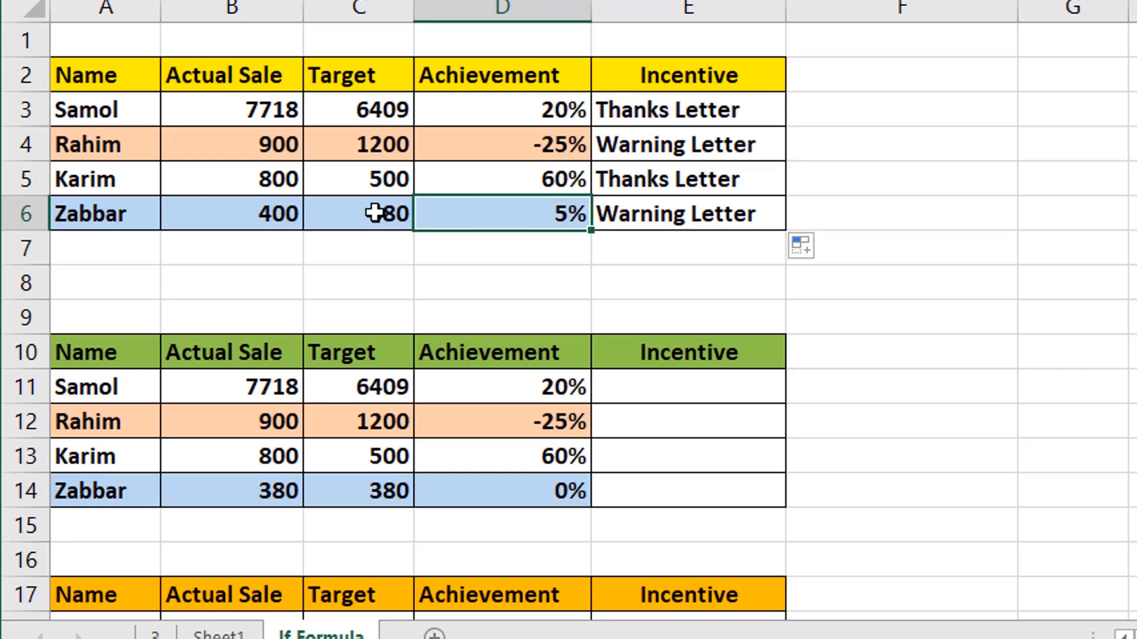
pyautogui.doubleClick(272, 213)
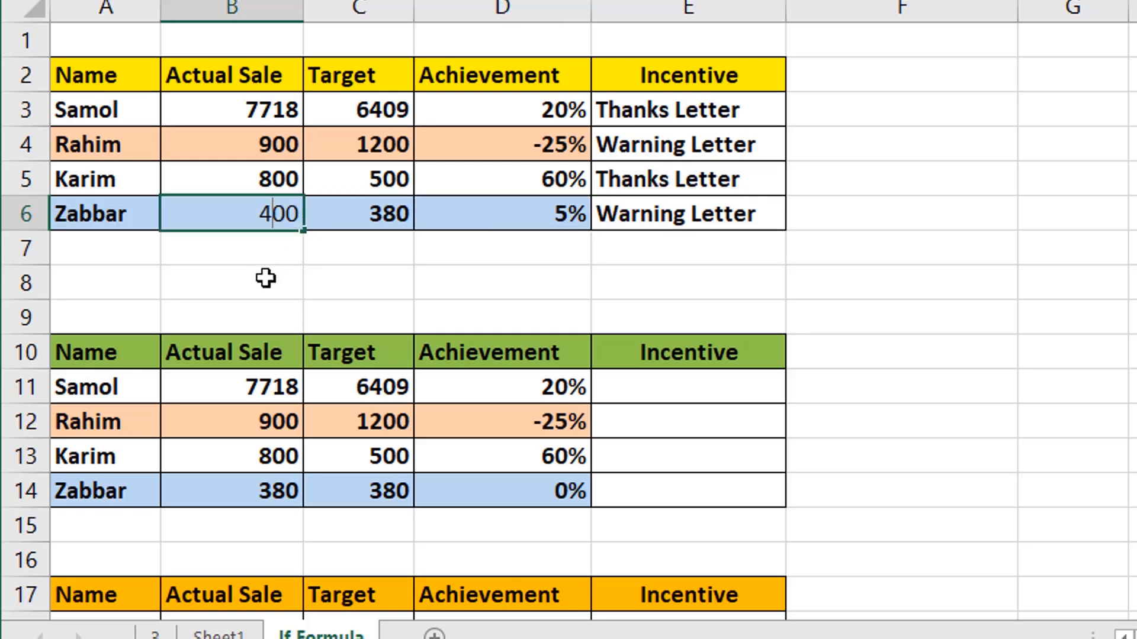
pyautogui.press('BackSpace')
pyautogui.write('5')
pyautogui.click(508, 267)
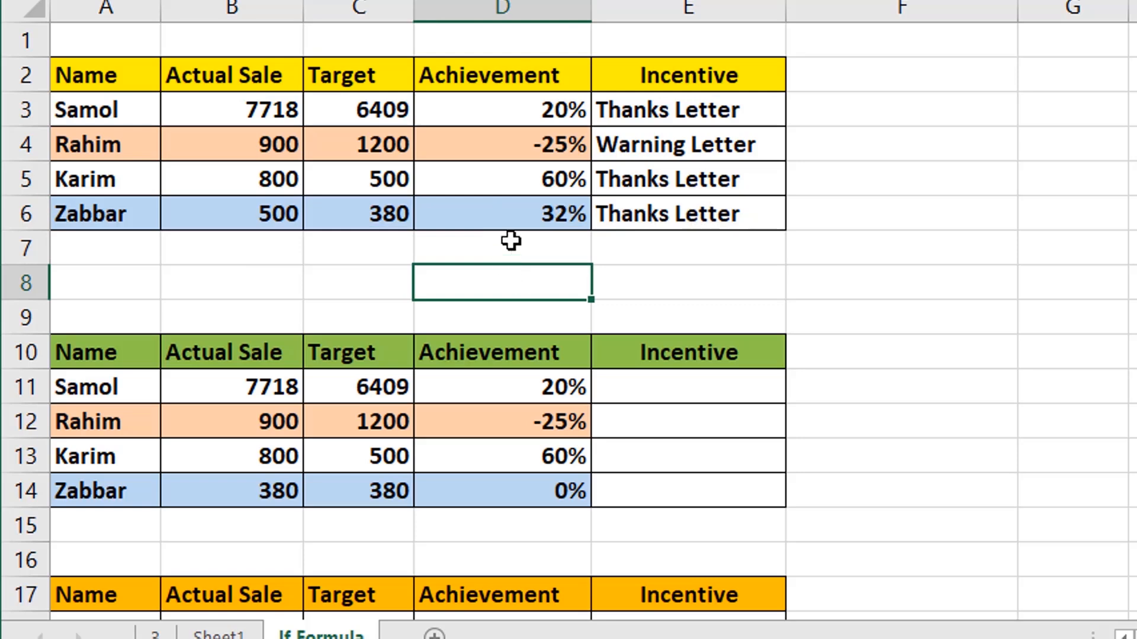
pyautogui.click(769, 210)
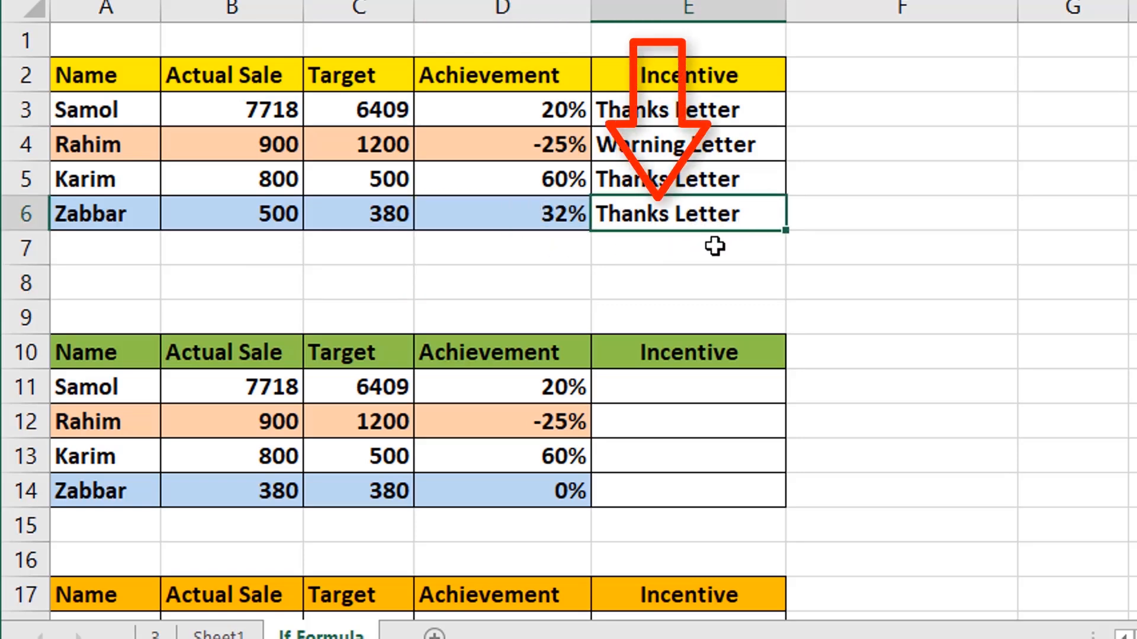
pyautogui.click(681, 109)
pyautogui.write('=')
pyautogui.click(660, 140)
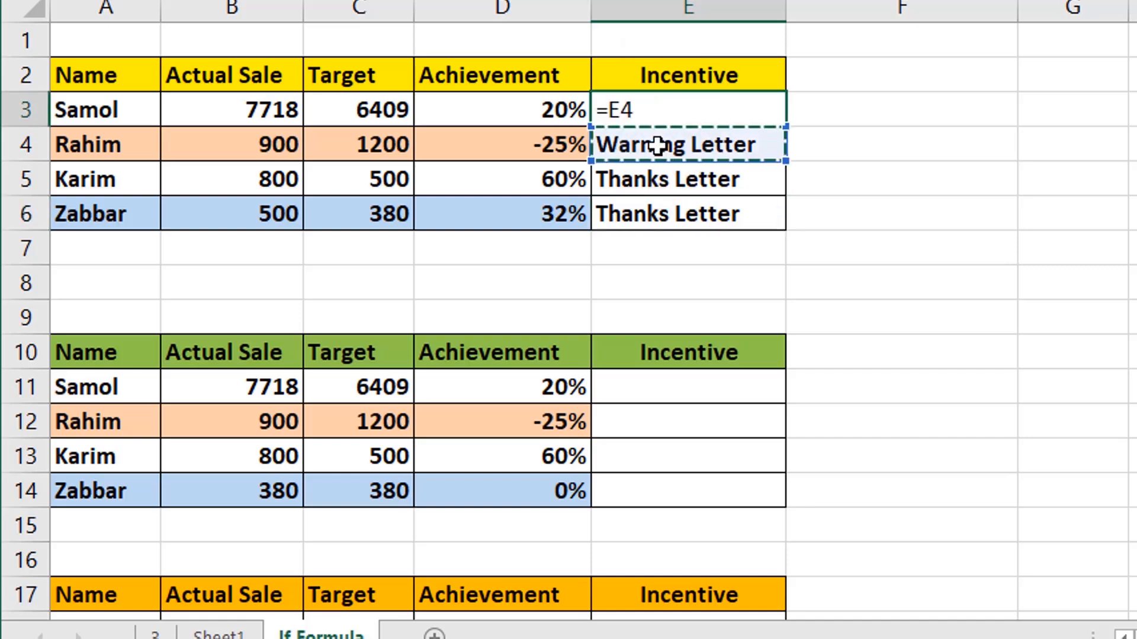
pyautogui.press('Escape')
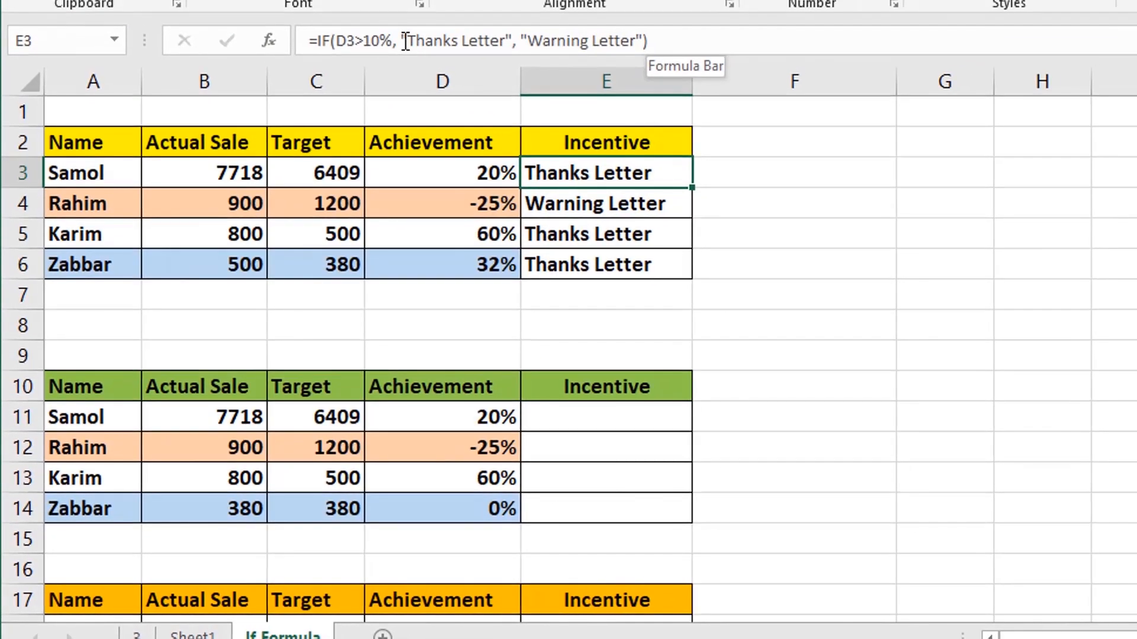
# Examine the logical test, value-if-true and value-if-false arguments of the IF formula in cell E3
pyautogui.click(416, 42)
pyautogui.moveTo(402, 41); pyautogui.dragTo(514, 42)
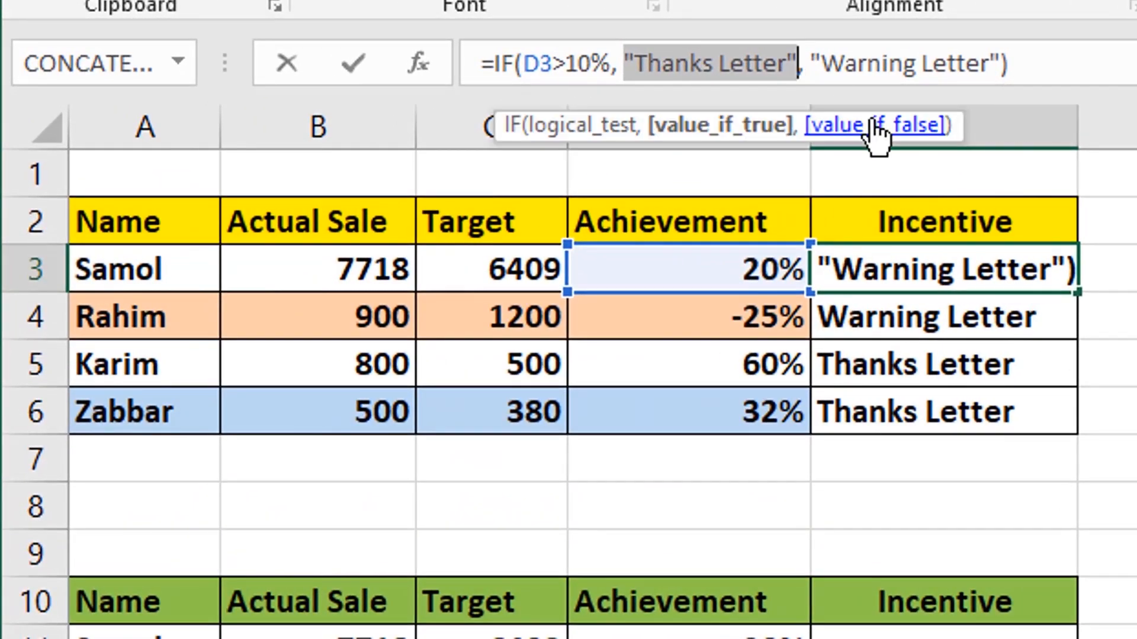
pyautogui.click(821, 54)
pyautogui.moveTo(821, 55); pyautogui.dragTo(1006, 62)
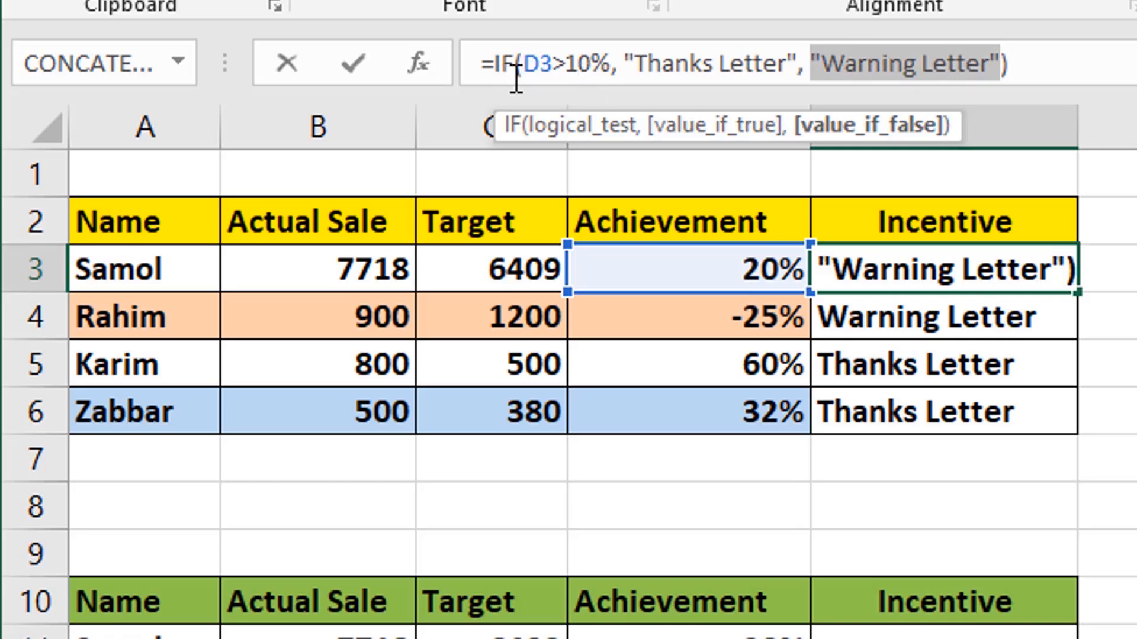
pyautogui.moveTo(521, 64); pyautogui.dragTo(800, 71)
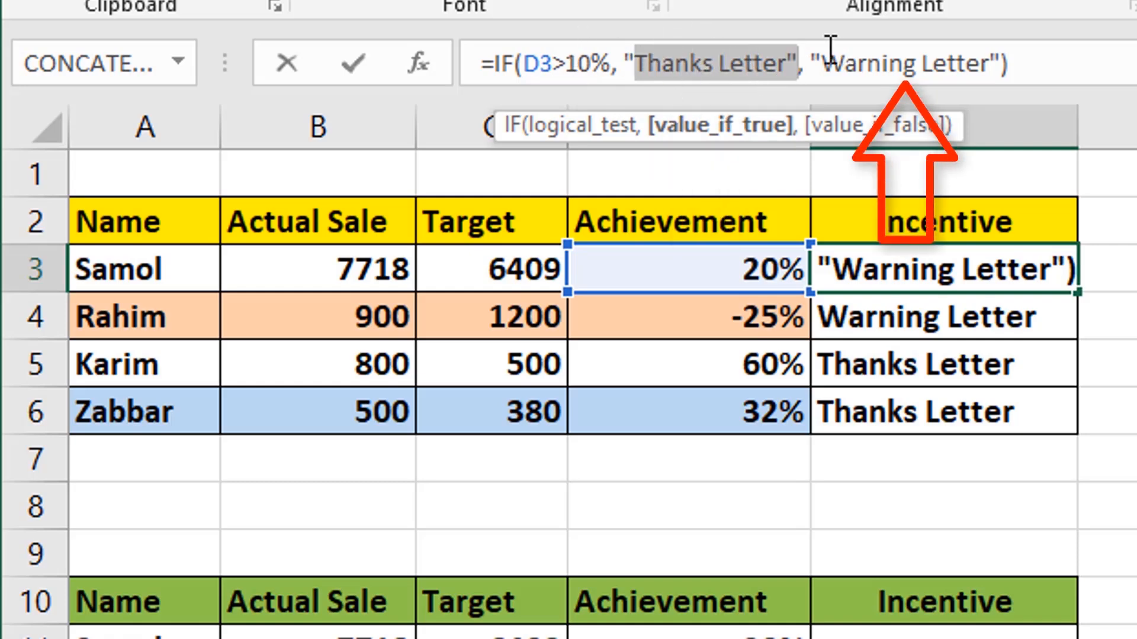
pyautogui.moveTo(819, 59); pyautogui.dragTo(988, 53)
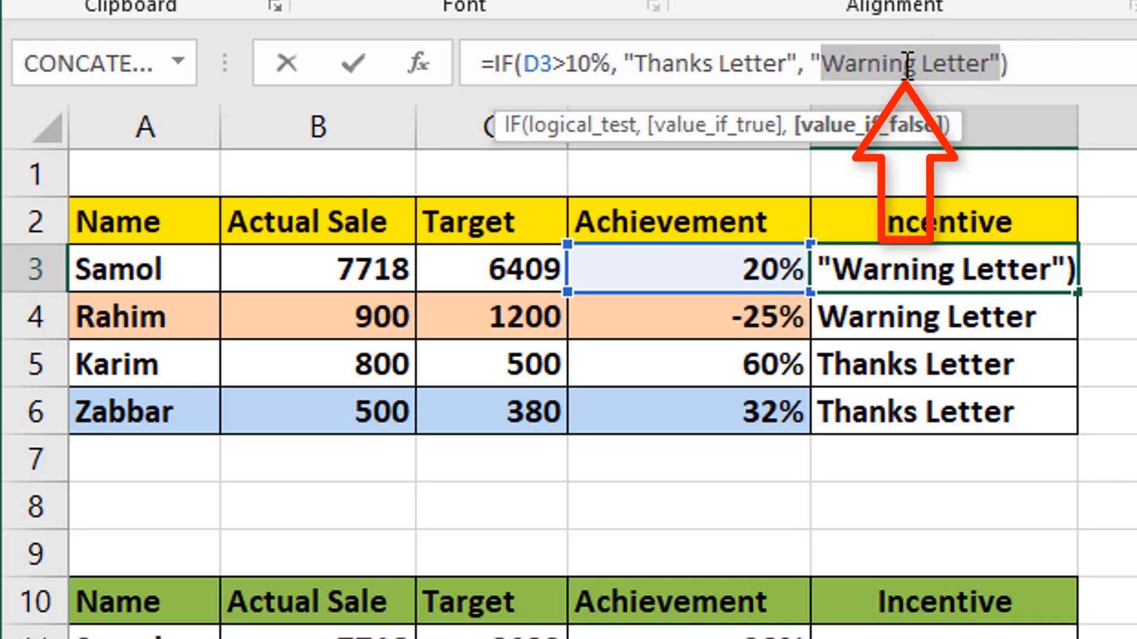
pyautogui.hotkey('ctrl', 'Return')
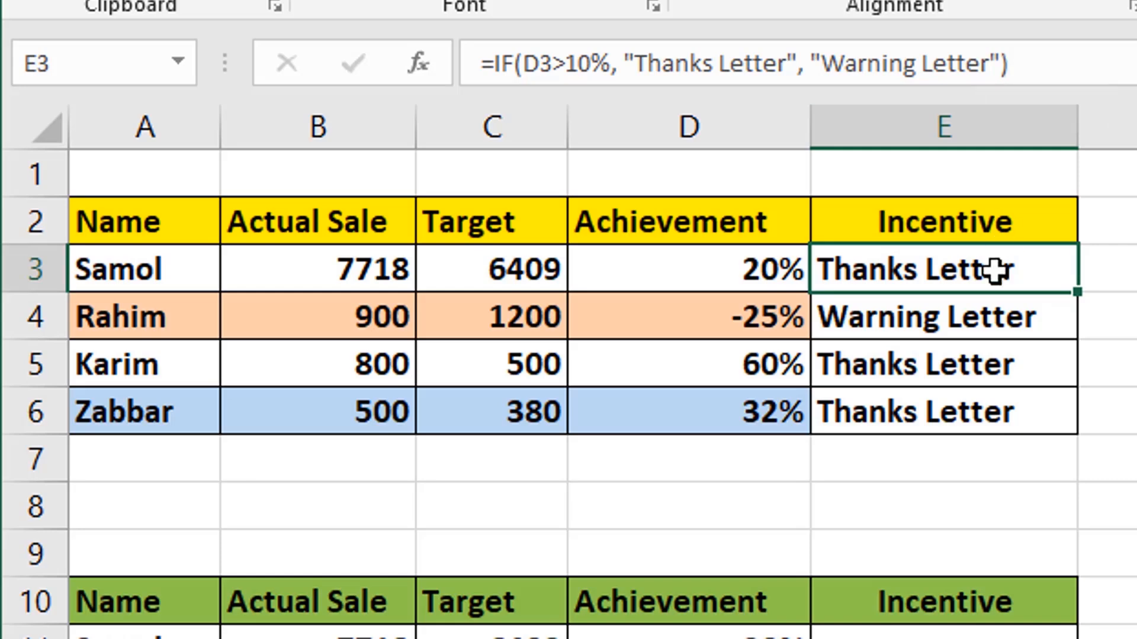
# Replace the formula in cell E3 with =IF(D3>10%, 10000, -5000)
pyautogui.write('=')
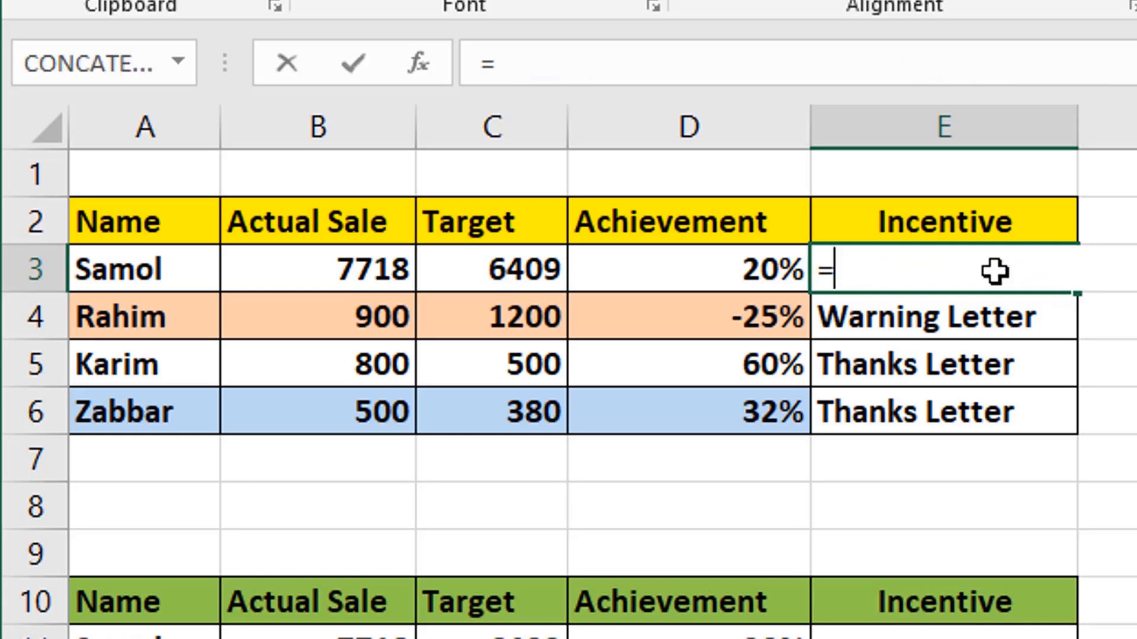
pyautogui.write('if(')
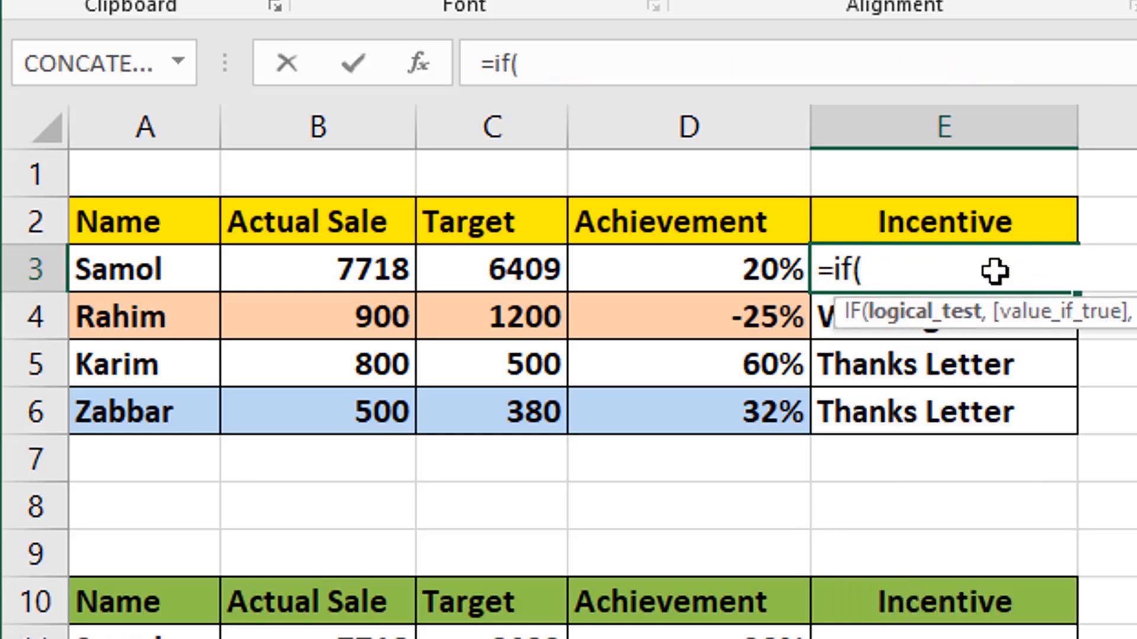
pyautogui.click(753, 269)
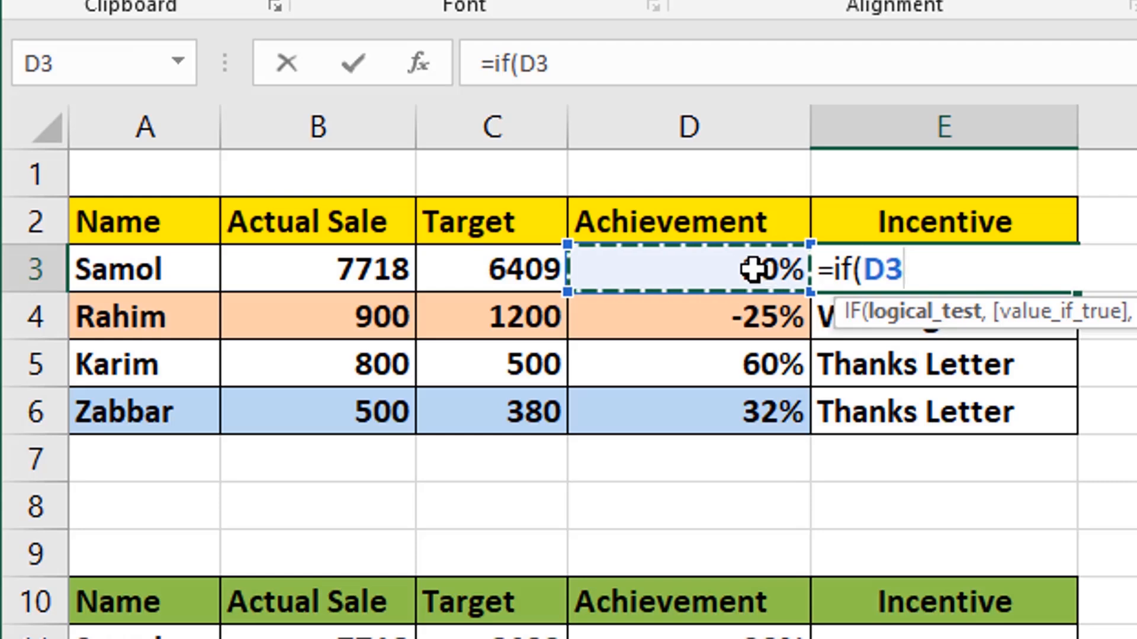
pyautogui.write('>')
pyautogui.write('10')
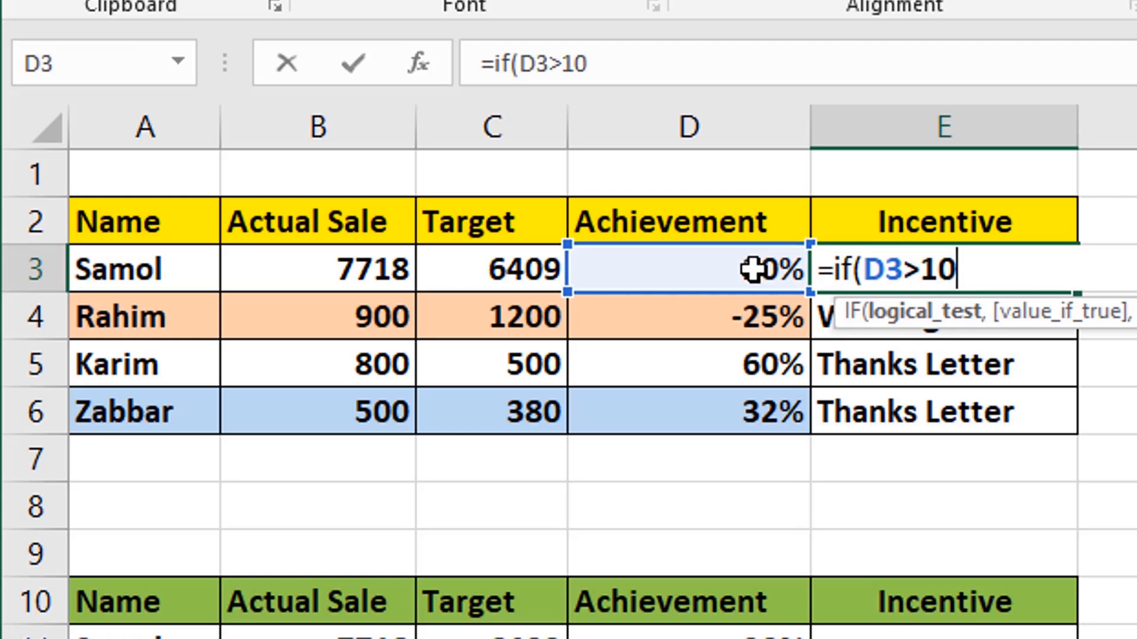
pyautogui.write('%')
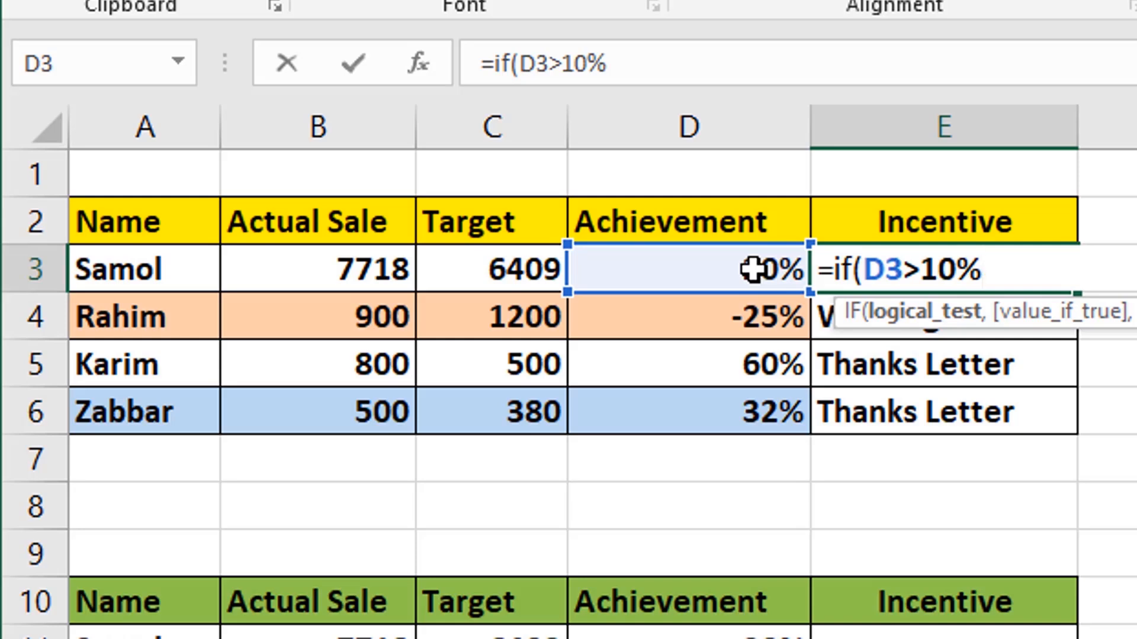
pyautogui.write(',')
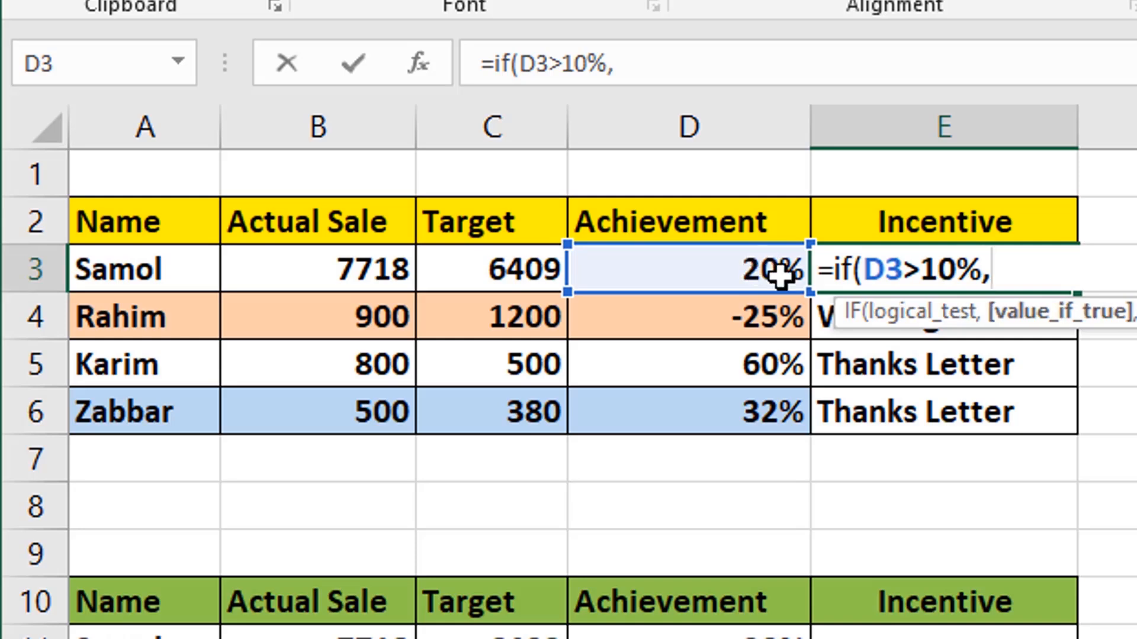
pyautogui.moveTo(890, 318); pyautogui.dragTo(823, 501)
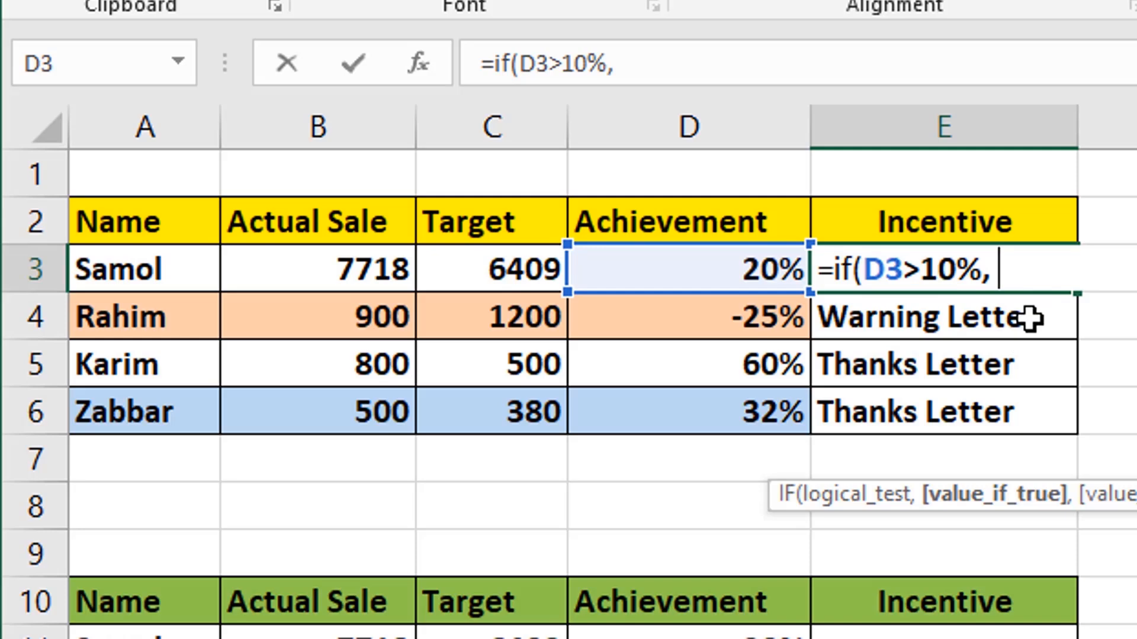
pyautogui.write('10 000')
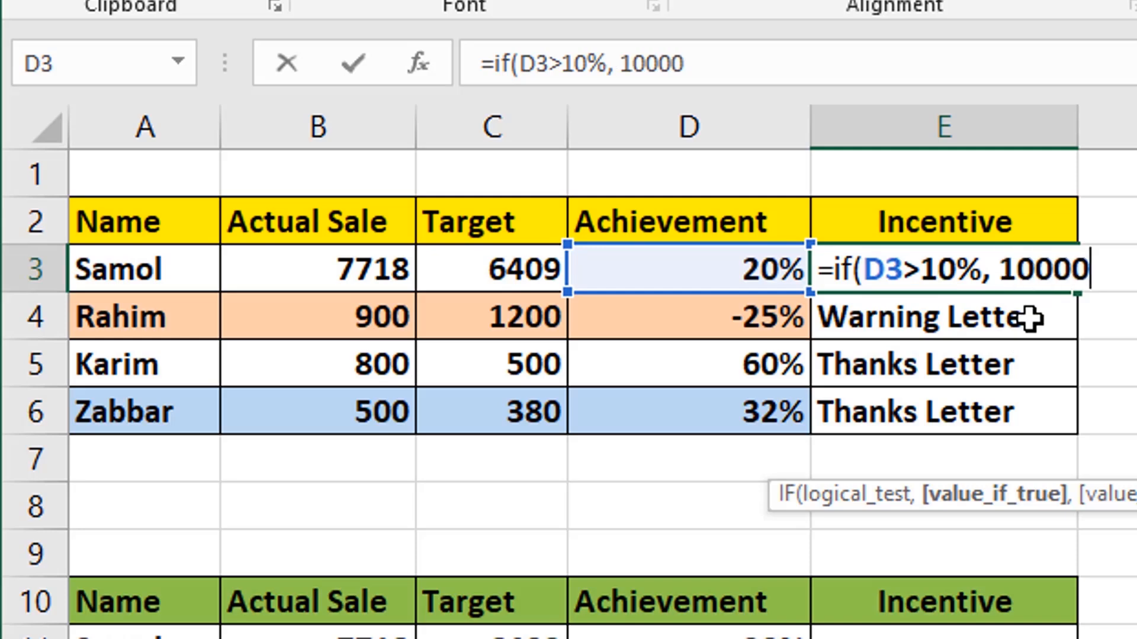
pyautogui.write(',')
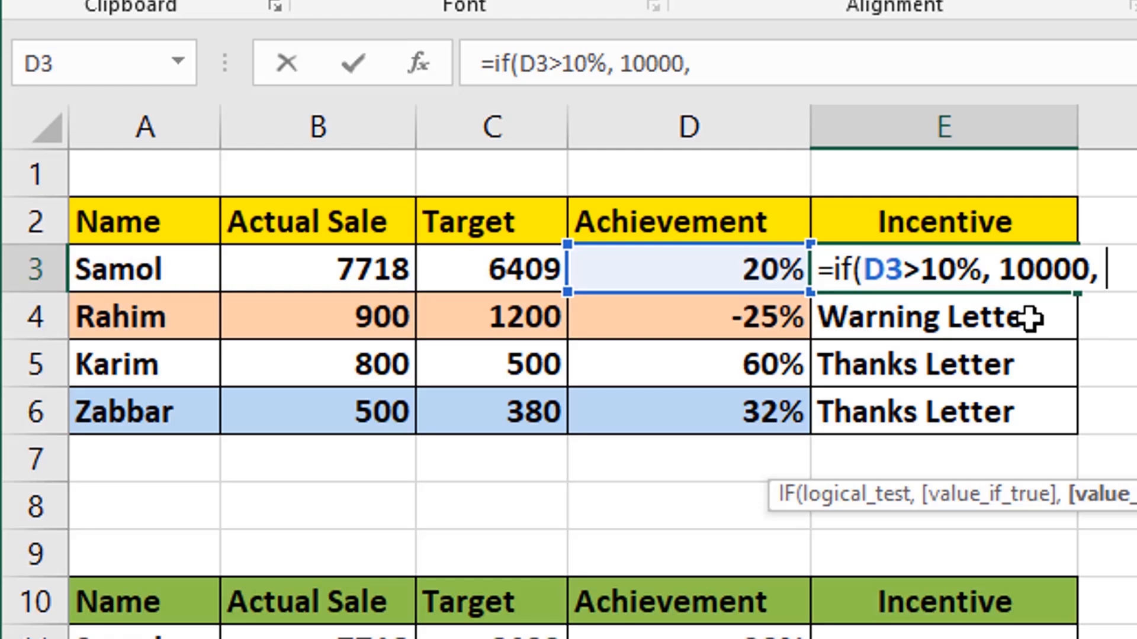
pyautogui.write(' -')
pyautogui.write('5')
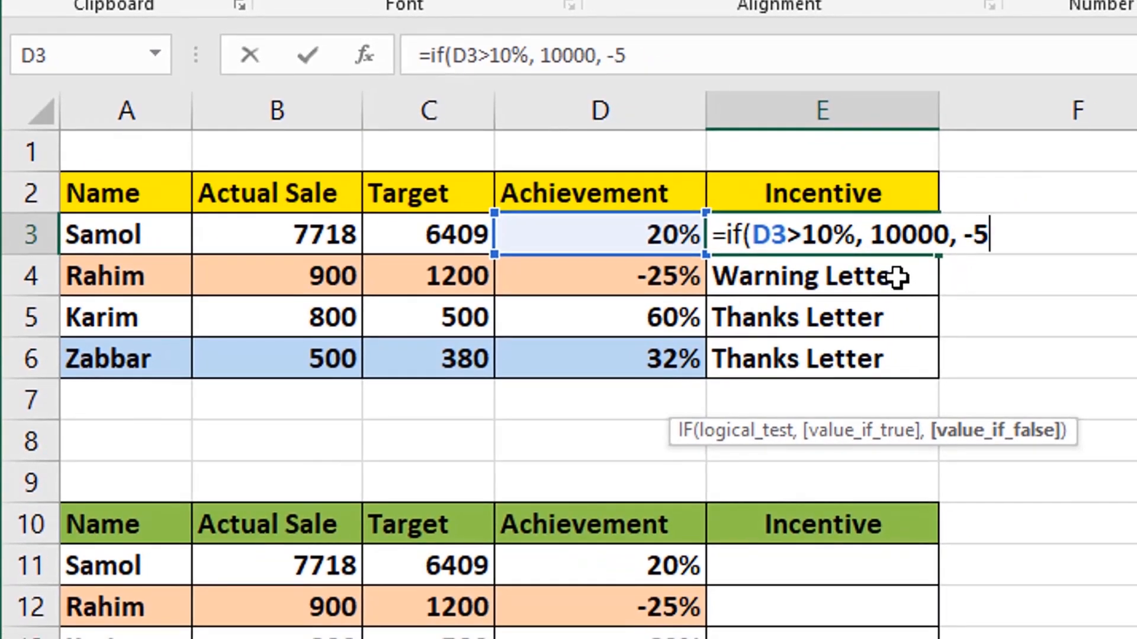
pyautogui.write('000')
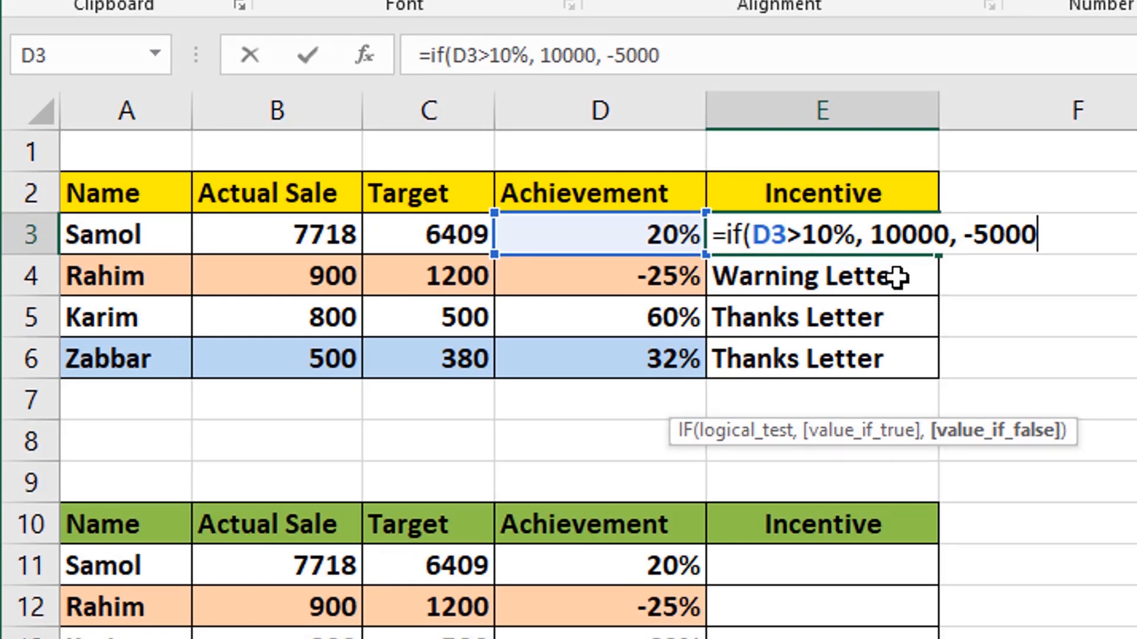
pyautogui.write(')')
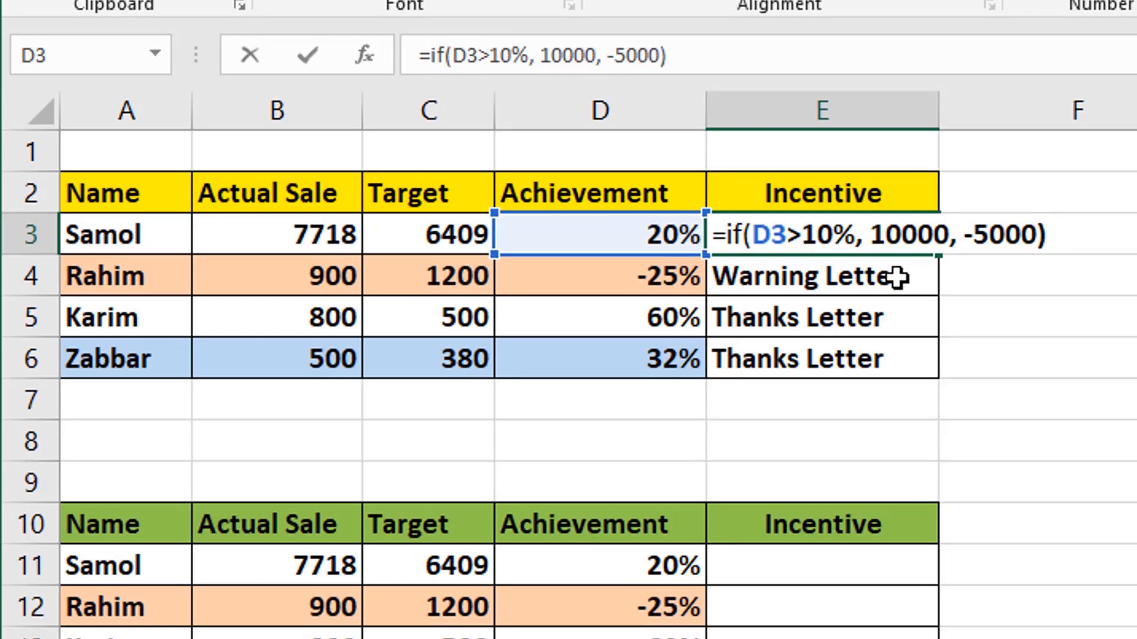
pyautogui.press('Return')
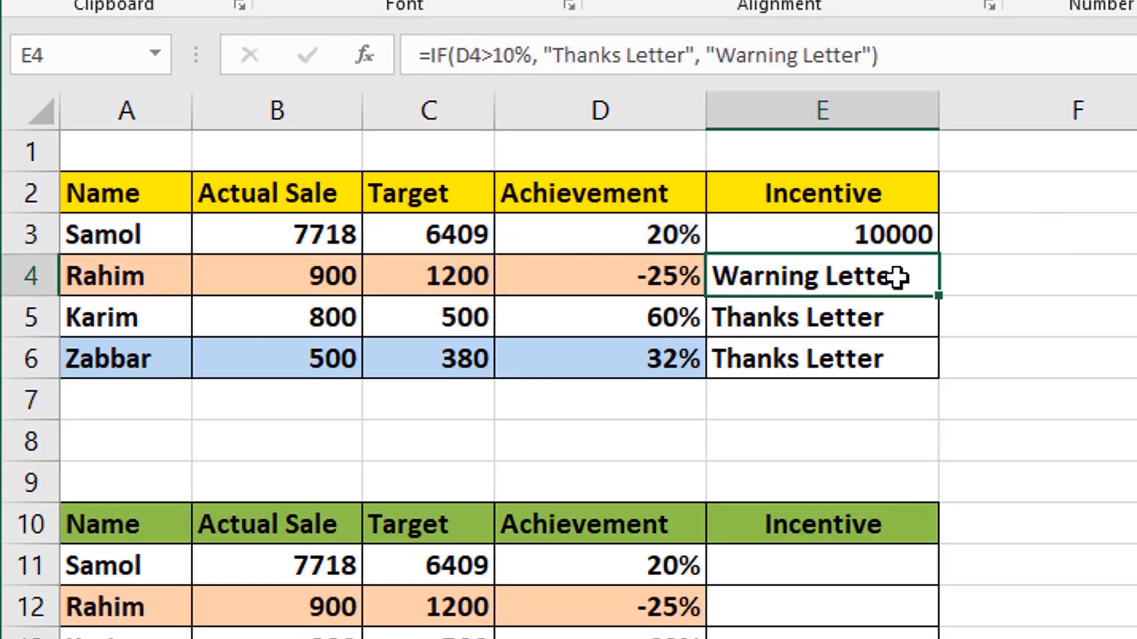
# Fill the numeric incentive formula from E3 down through E6
pyautogui.click(788, 234)
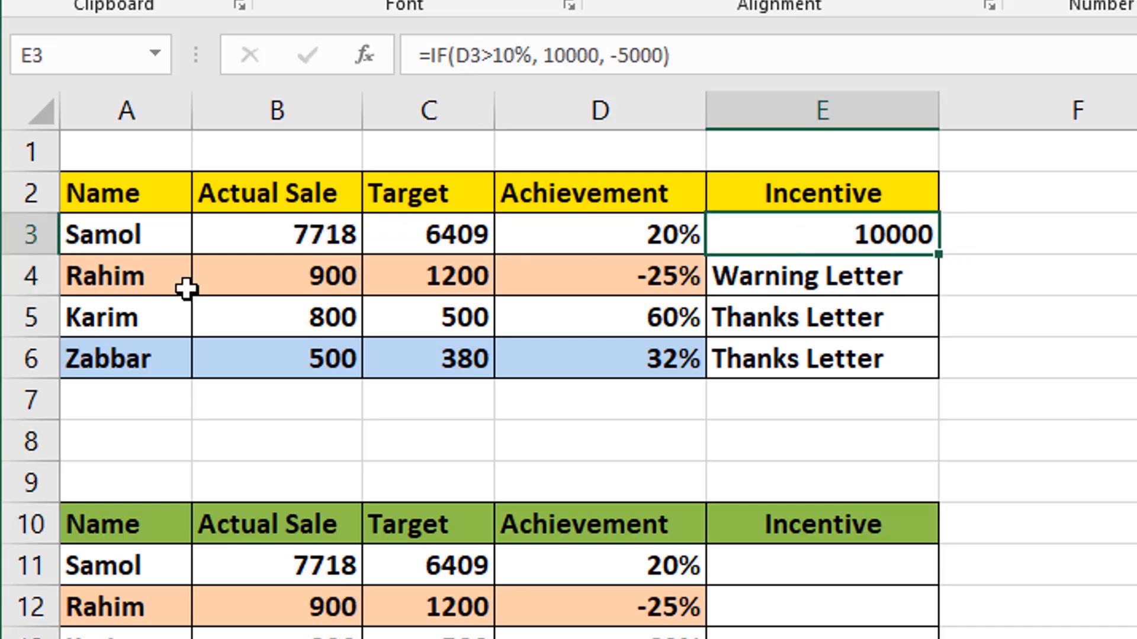
pyautogui.click(589, 241)
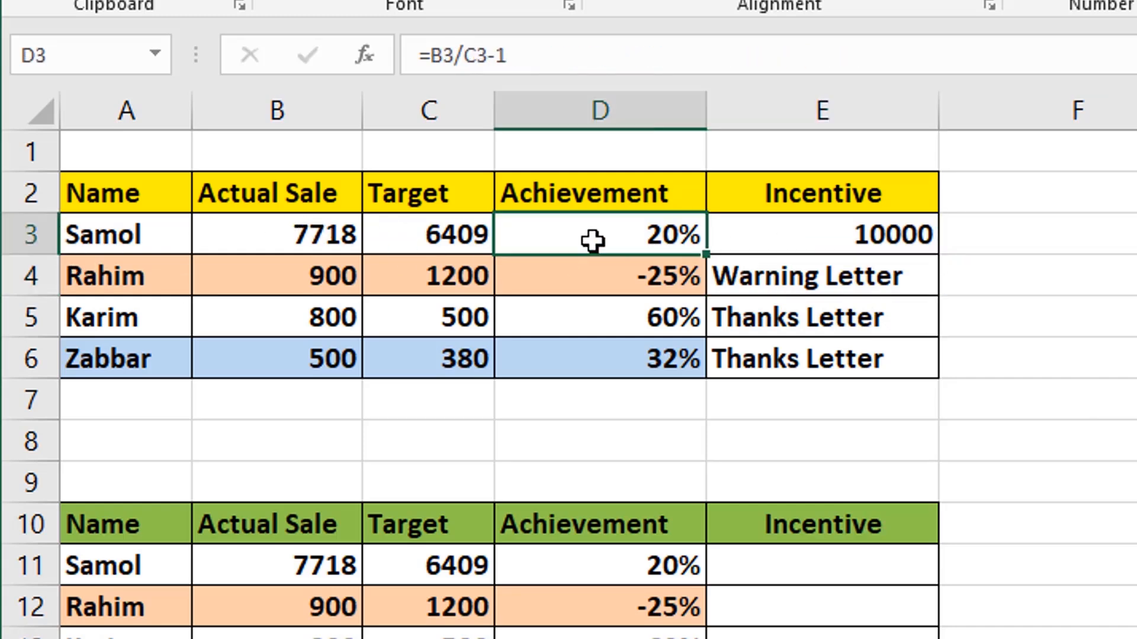
pyautogui.click(875, 236)
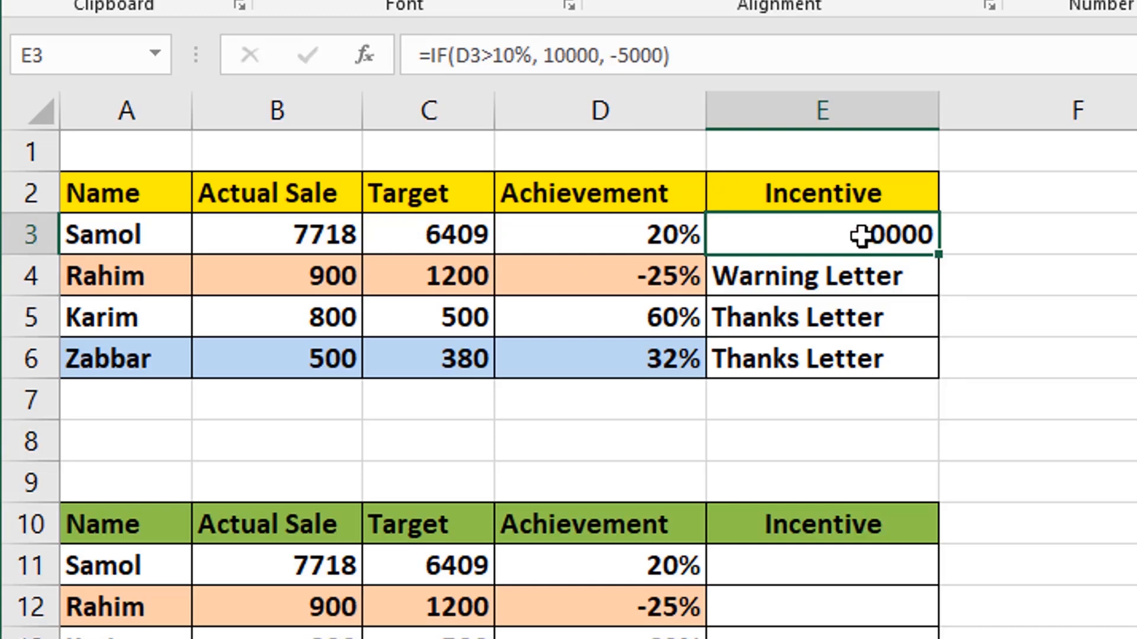
pyautogui.moveTo(939, 253); pyautogui.dragTo(917, 370)
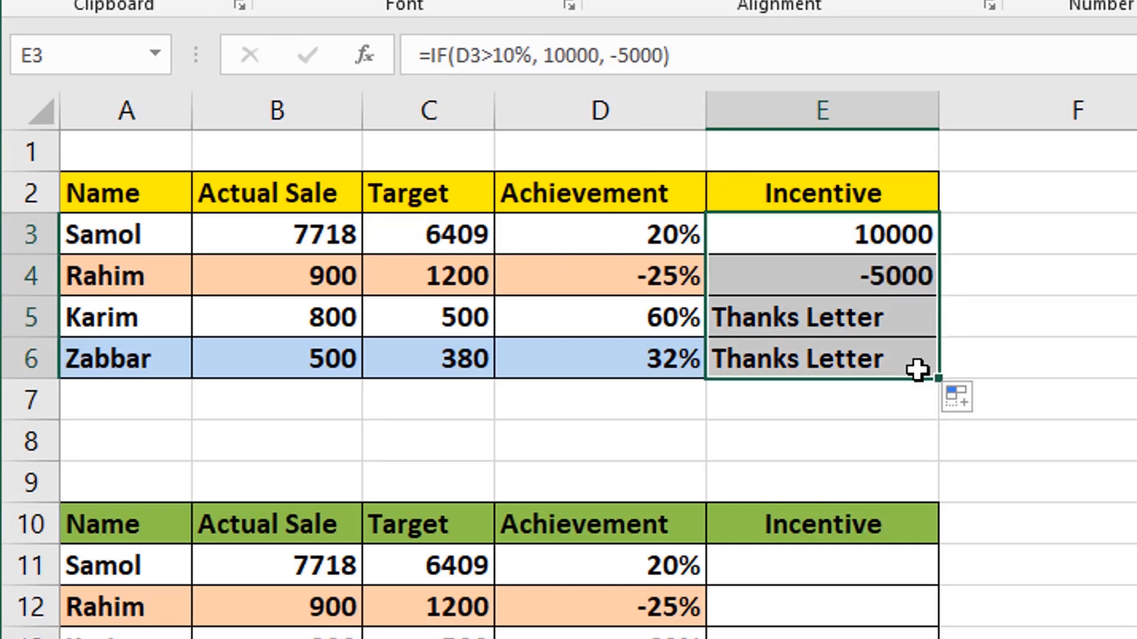
pyautogui.click(882, 435)
# Compare the incentive amounts in rows 4 to 6 with the corresponding achievement percentages
pyautogui.click(828, 273)
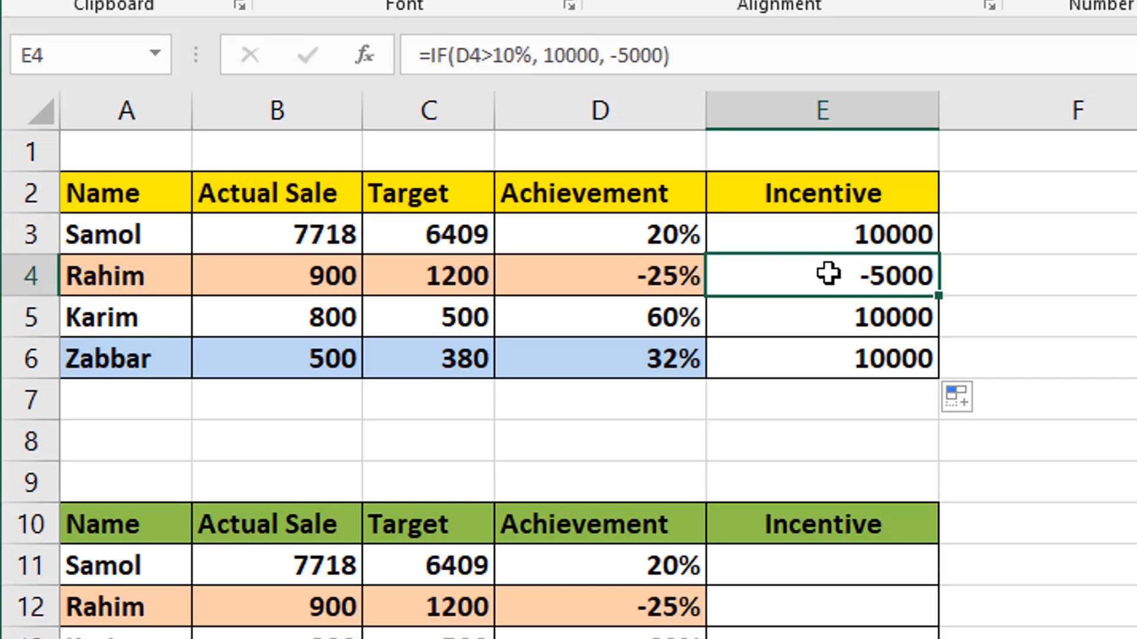
pyautogui.click(22, 275)
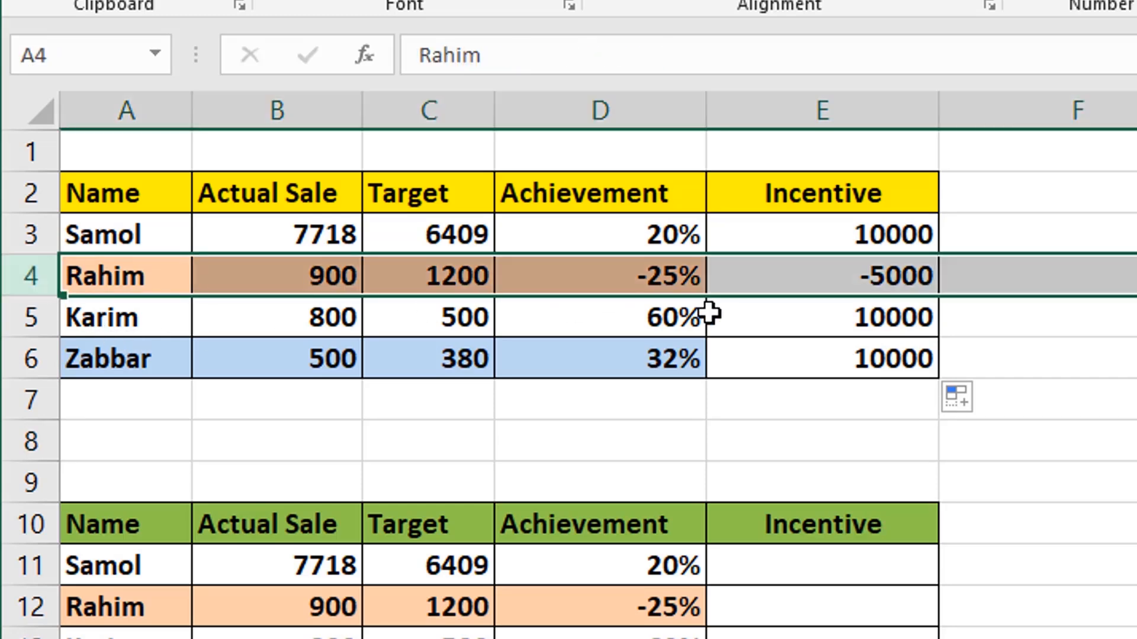
pyautogui.click(836, 317)
pyautogui.click(839, 283)
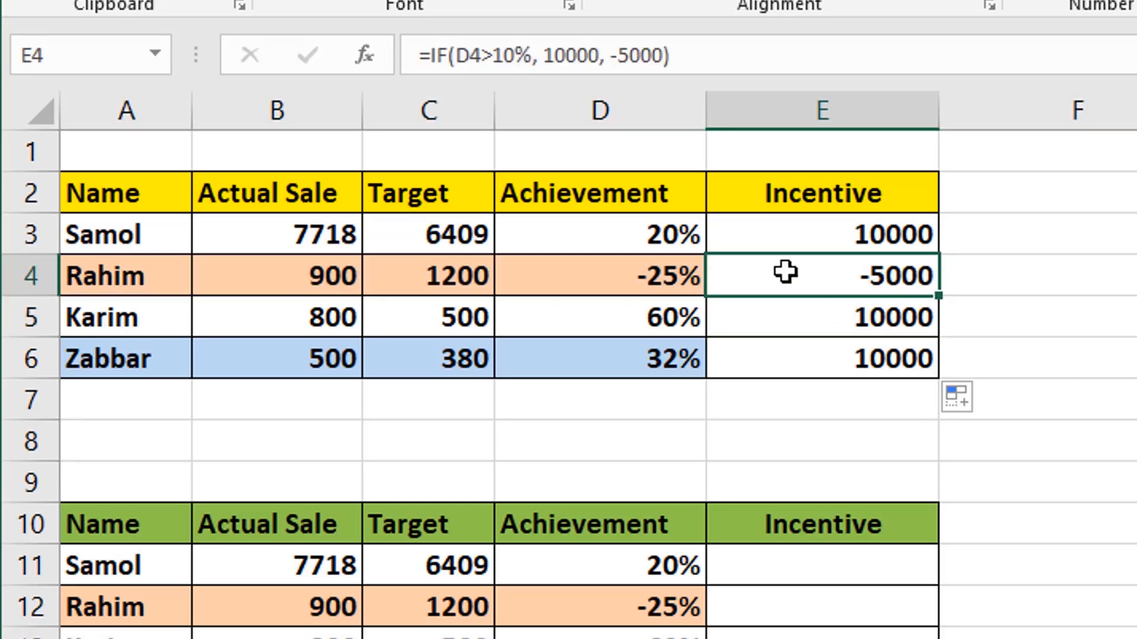
pyautogui.click(620, 274)
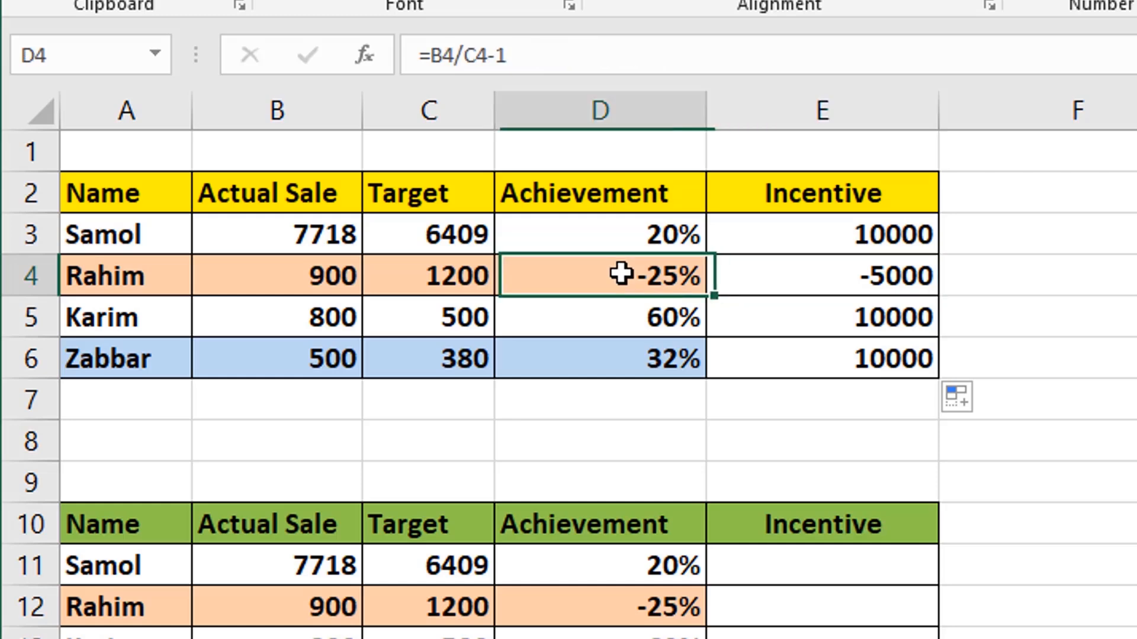
pyautogui.click(850, 321)
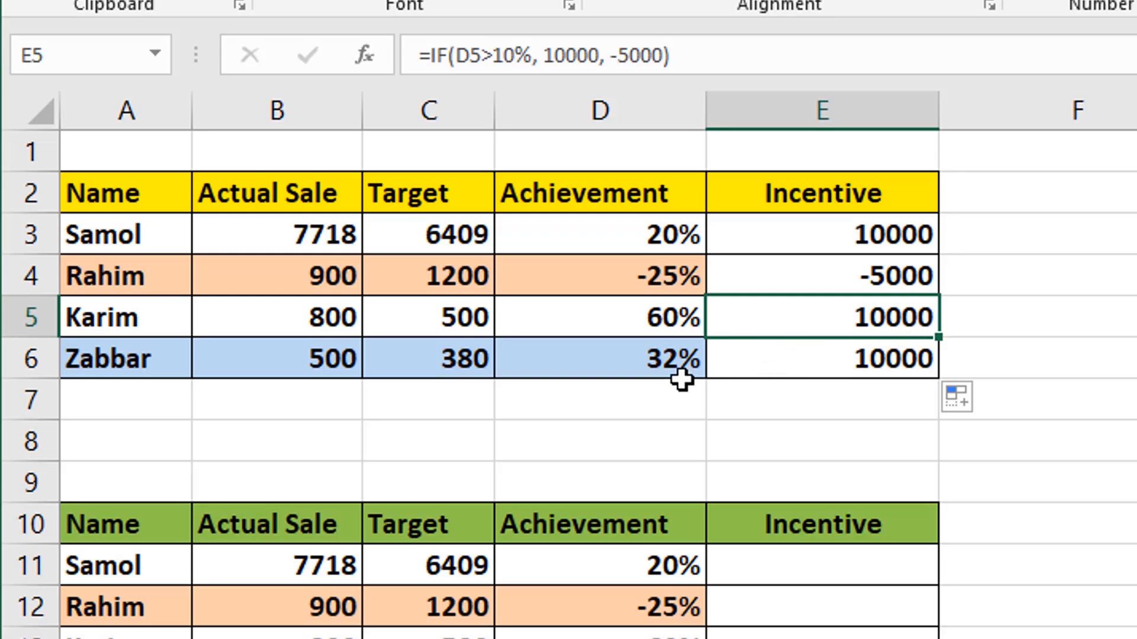
pyautogui.click(660, 360)
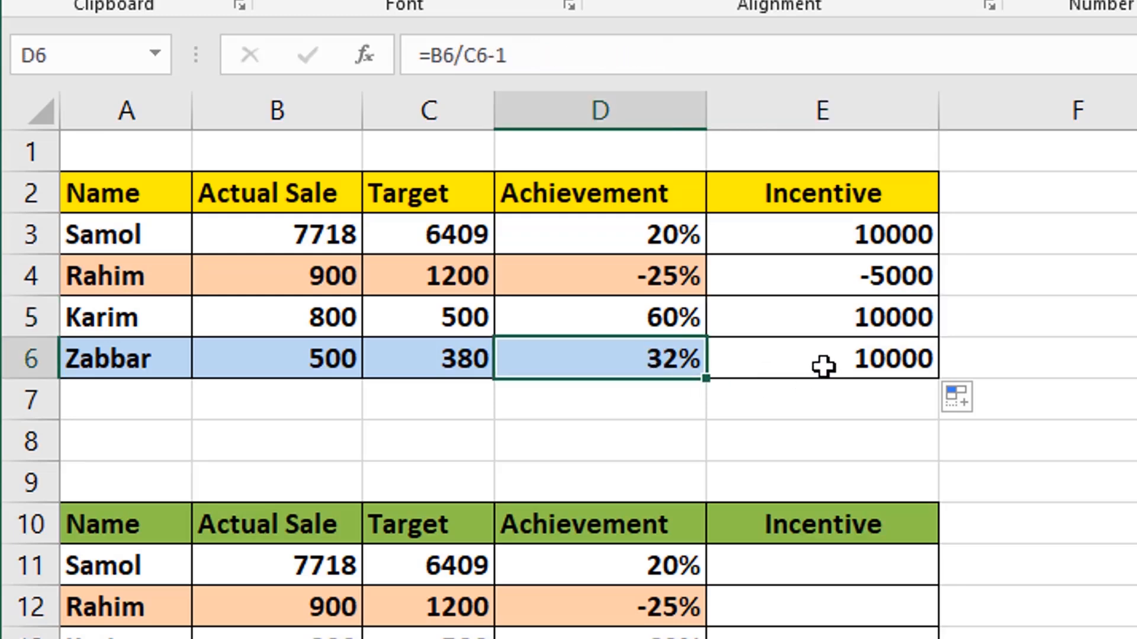
# Set the Actual Sale value in cell B6 to 380 and check the resulting incentive in E6
pyautogui.doubleClick(326, 359)
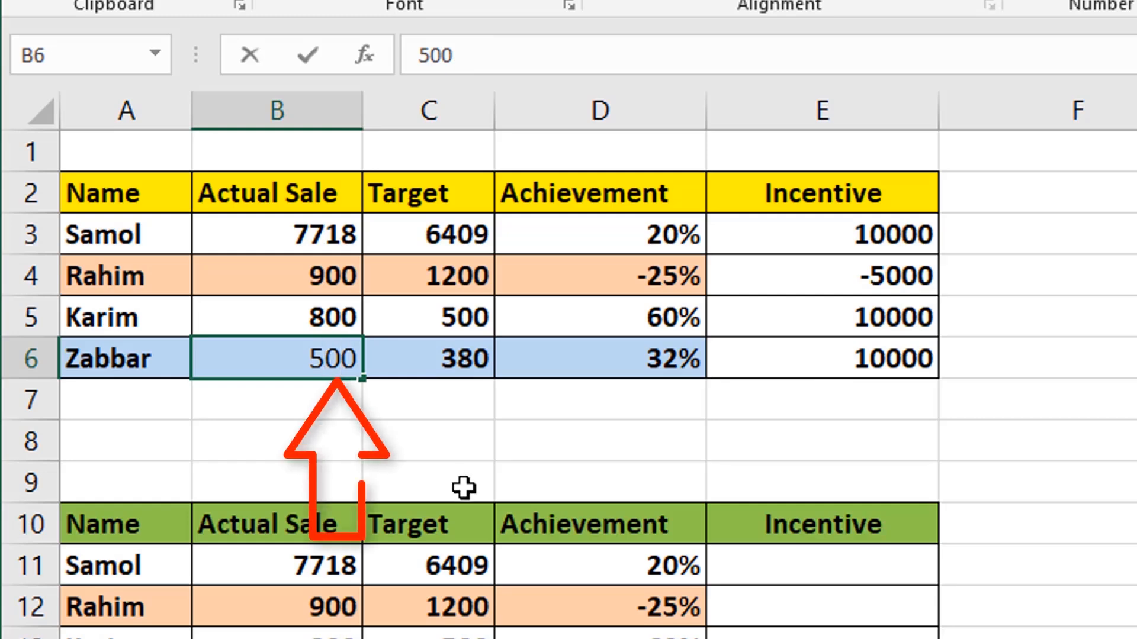
pyautogui.press('BackSpace')
pyautogui.press('BackSpace')
pyautogui.write('3')
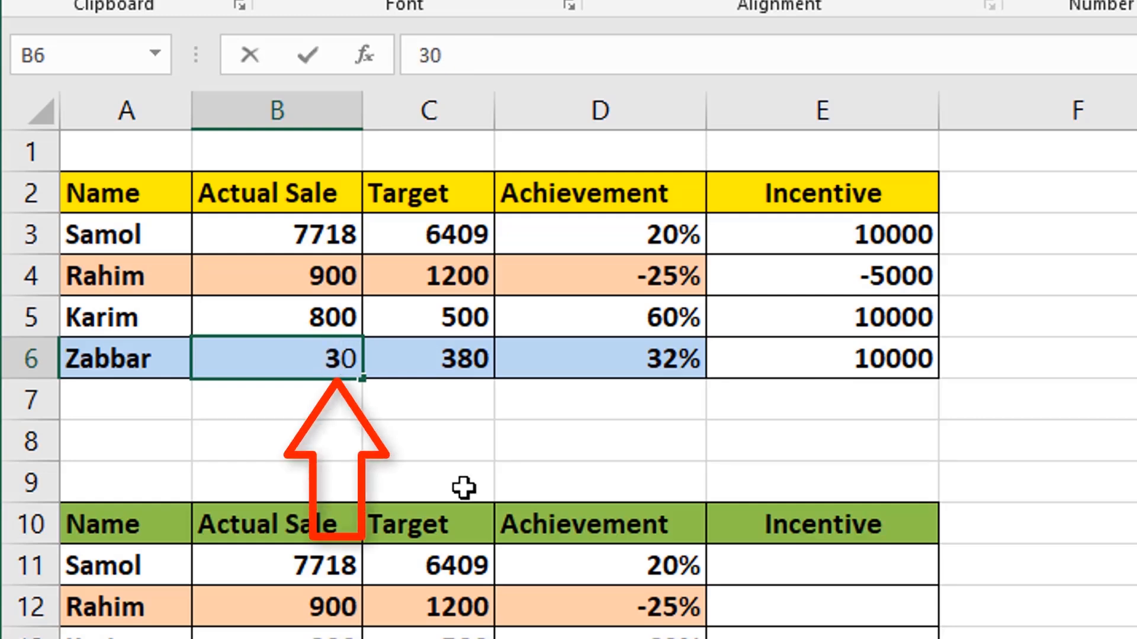
pyautogui.write('8')
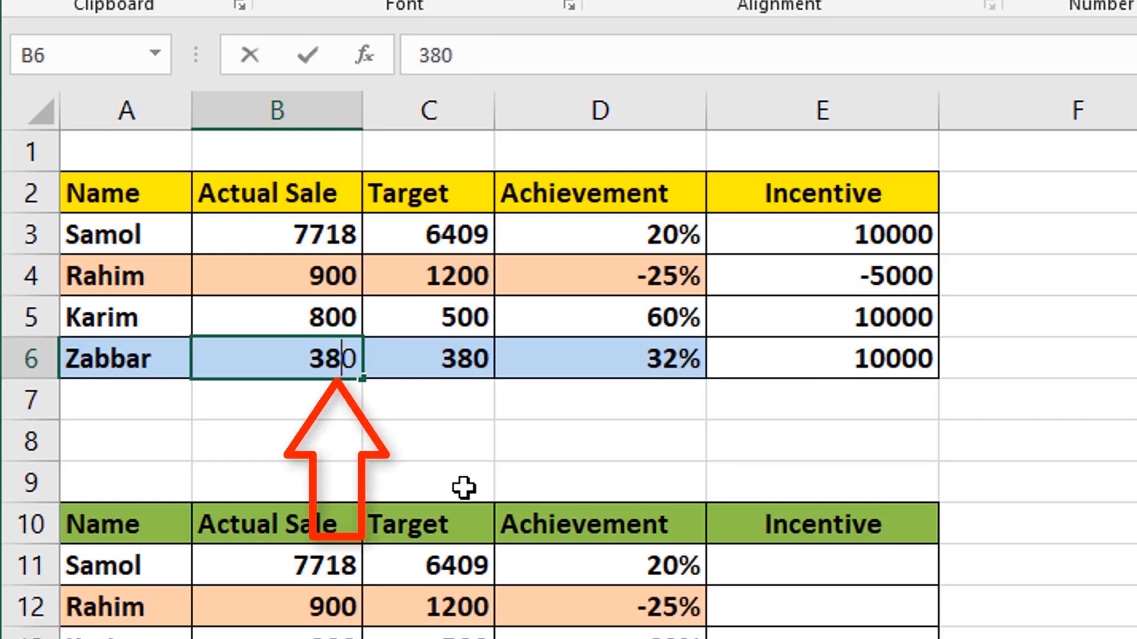
pyautogui.click(665, 430)
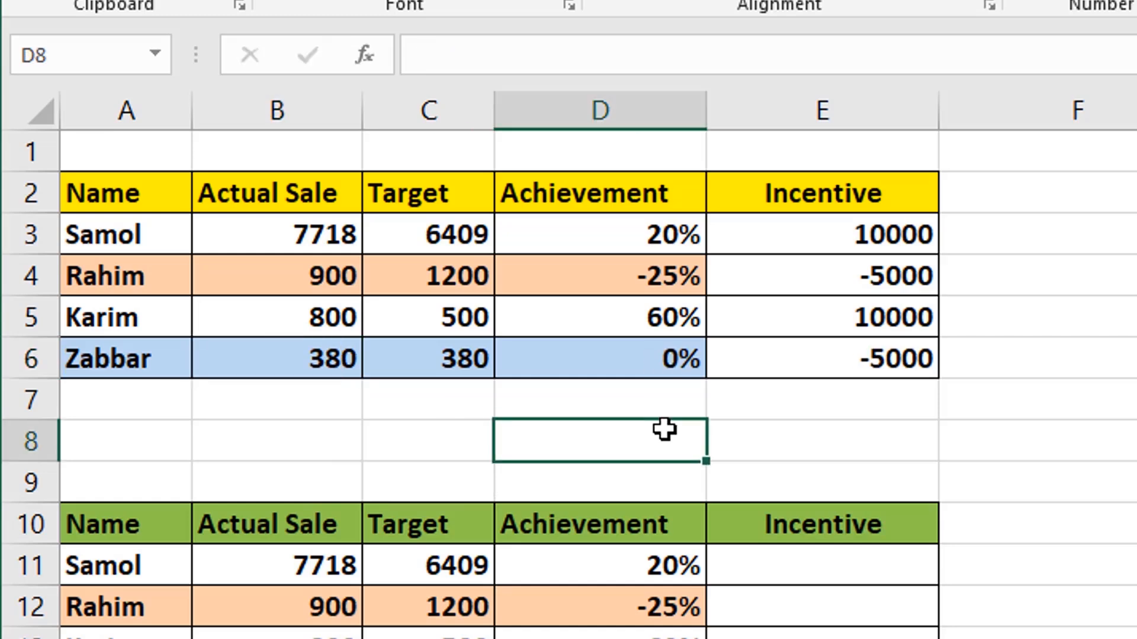
pyautogui.click(841, 365)
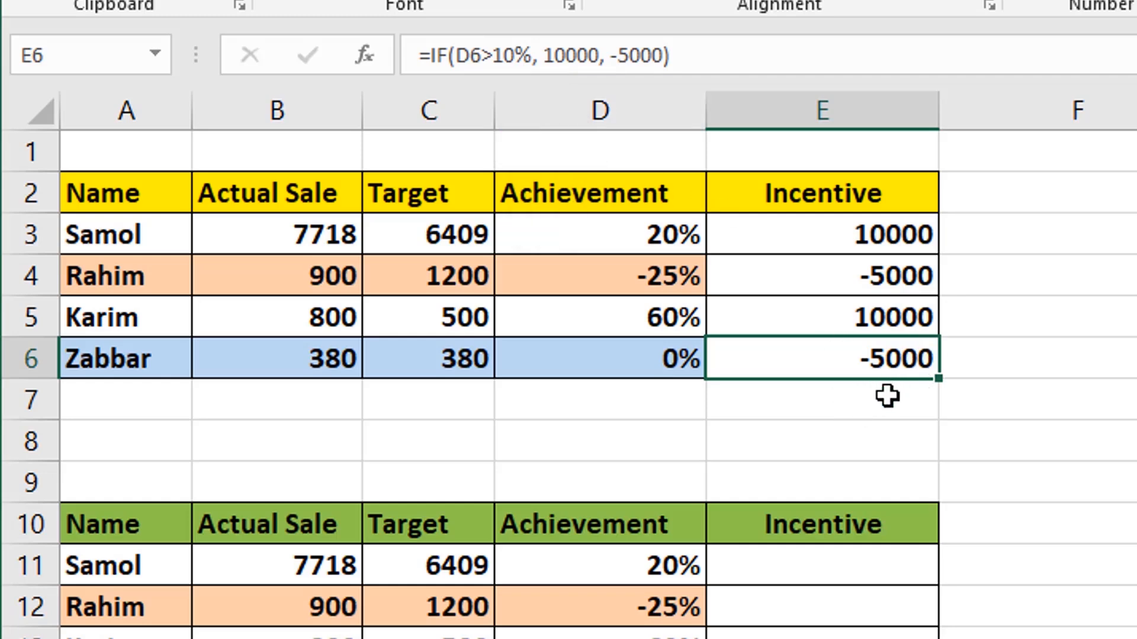
pyautogui.click(868, 418)
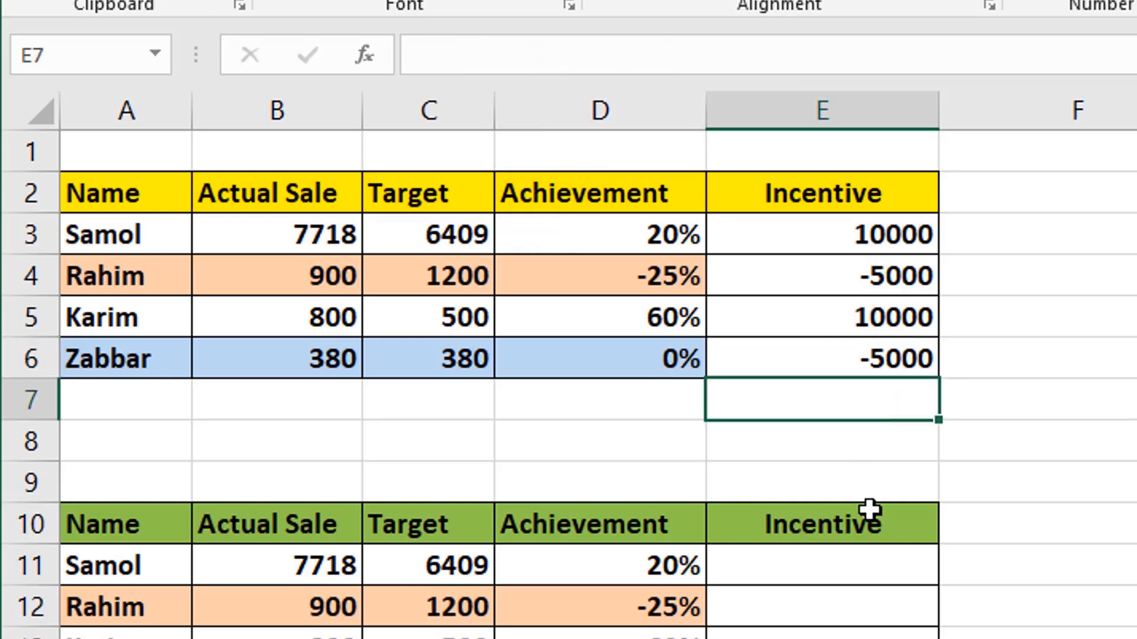
# Start a nested IF formula in E11 of the green table that returns 10000 when D11>10%
pyautogui.scroll(-2, 835, 460)
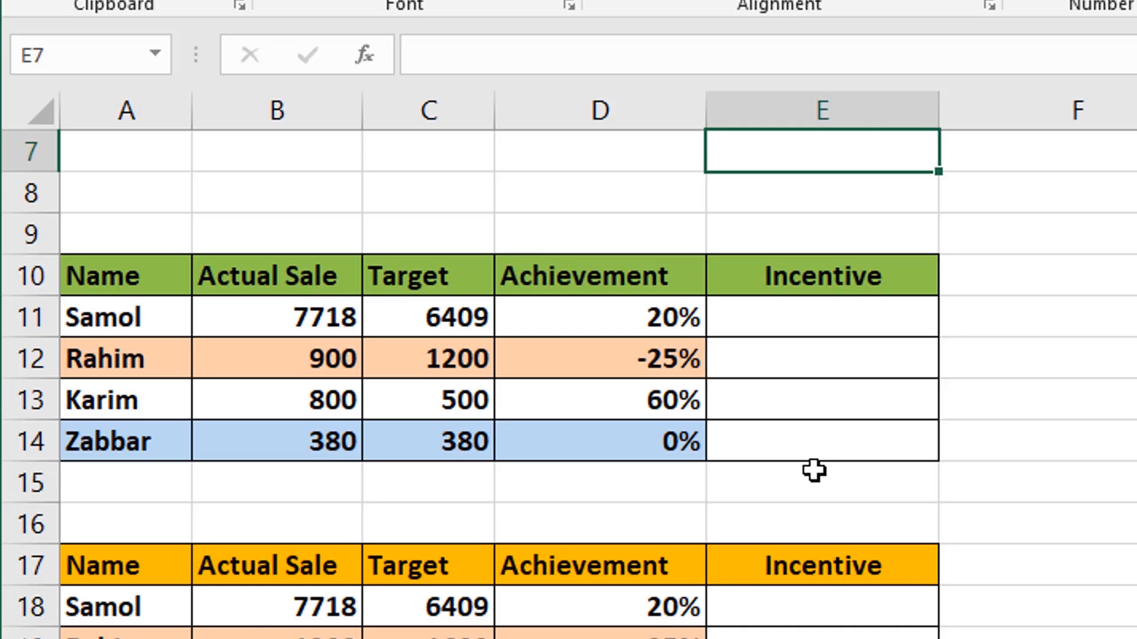
pyautogui.click(766, 333)
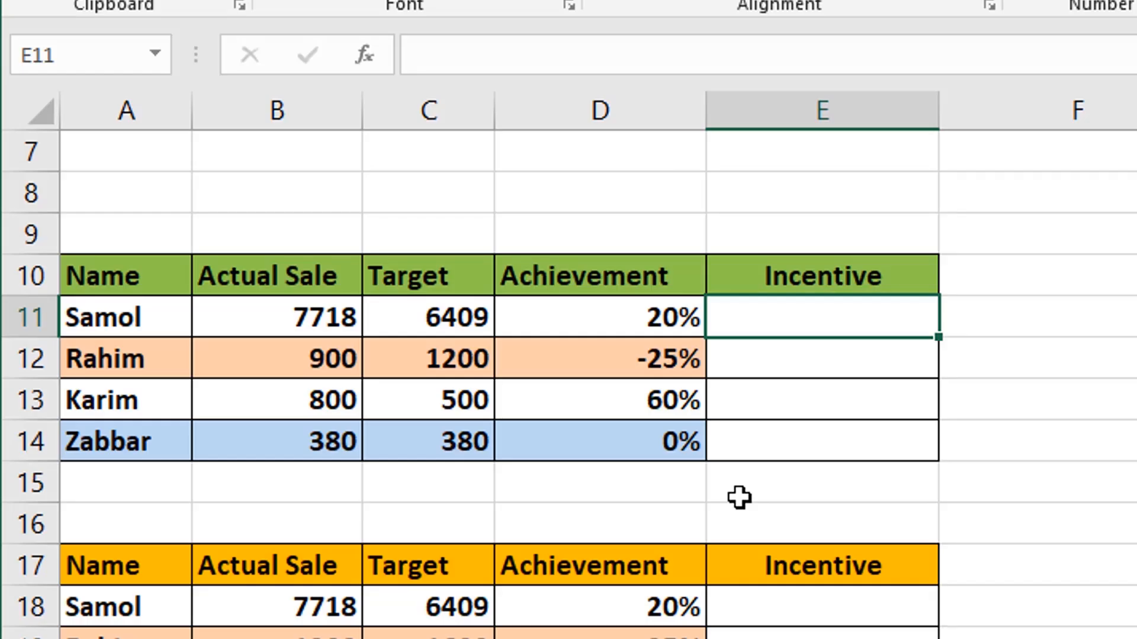
pyautogui.write('=i')
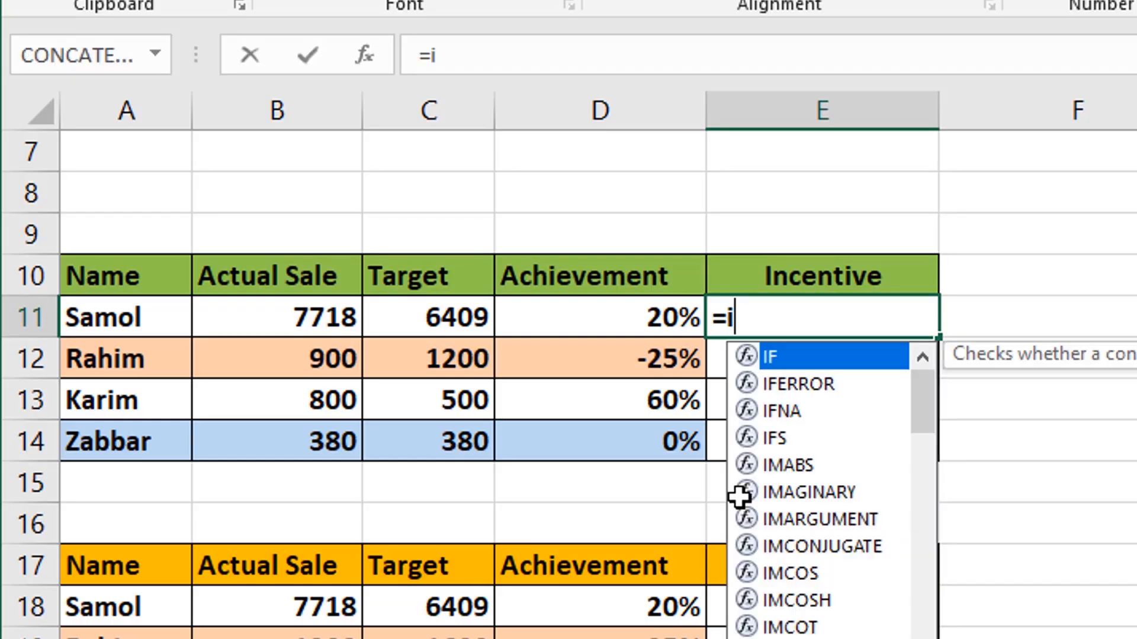
pyautogui.write('f(')
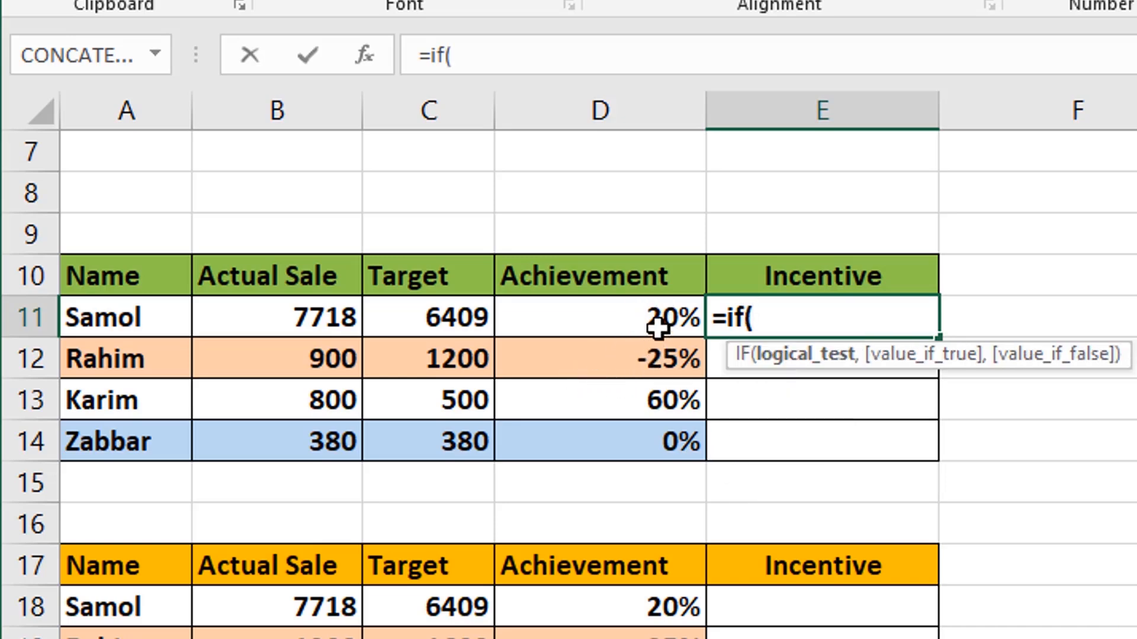
pyautogui.click(624, 317)
pyautogui.write('>')
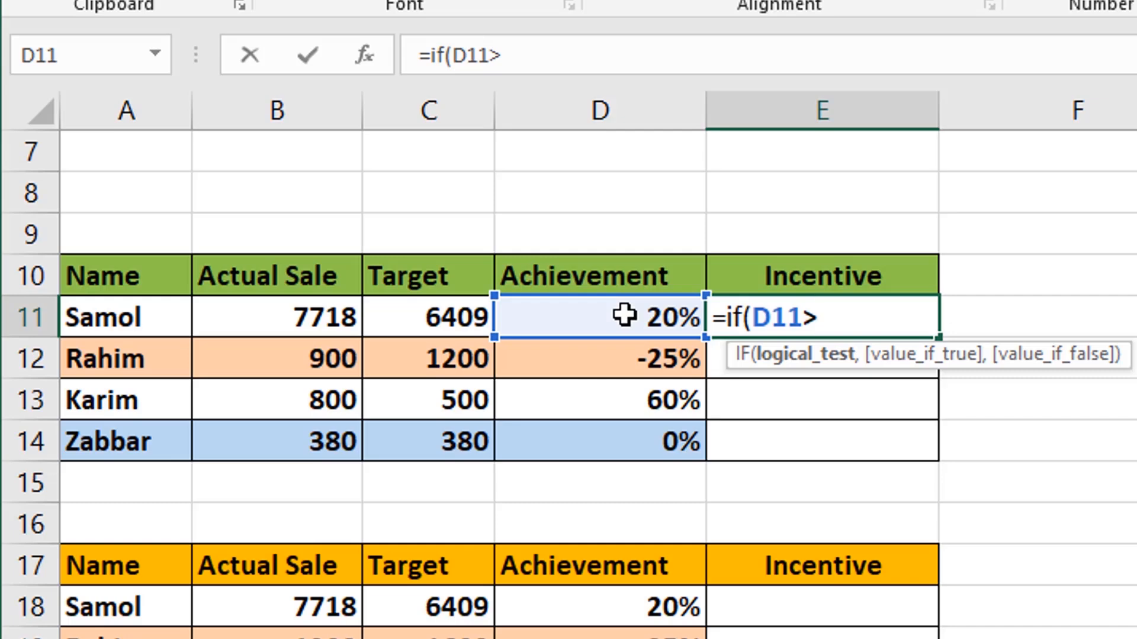
pyautogui.write('10')
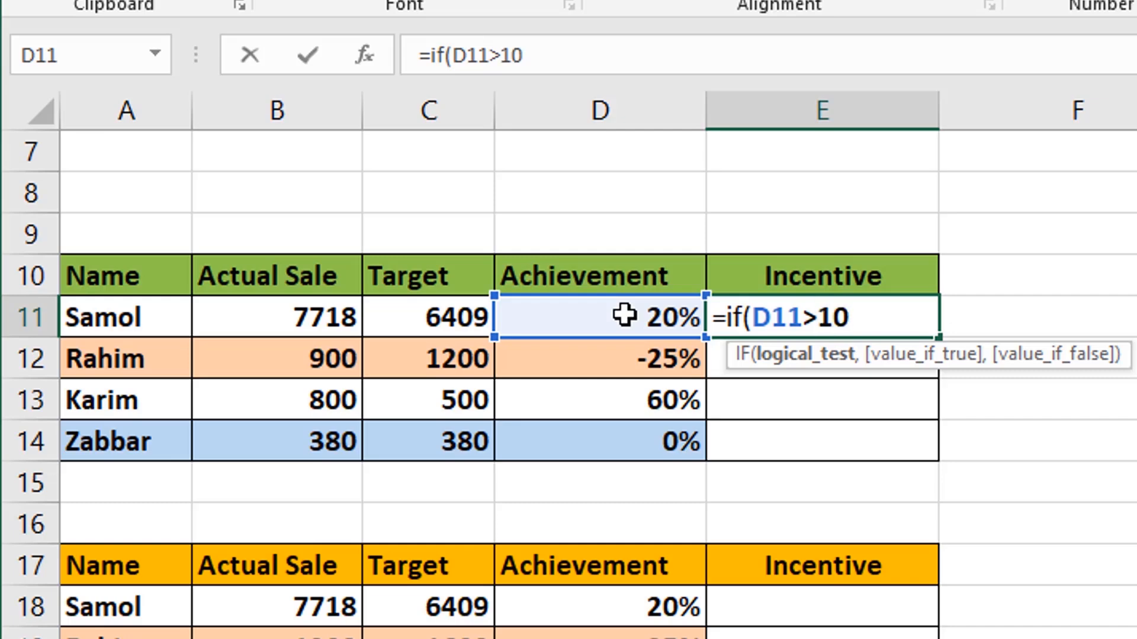
pyautogui.write('%,')
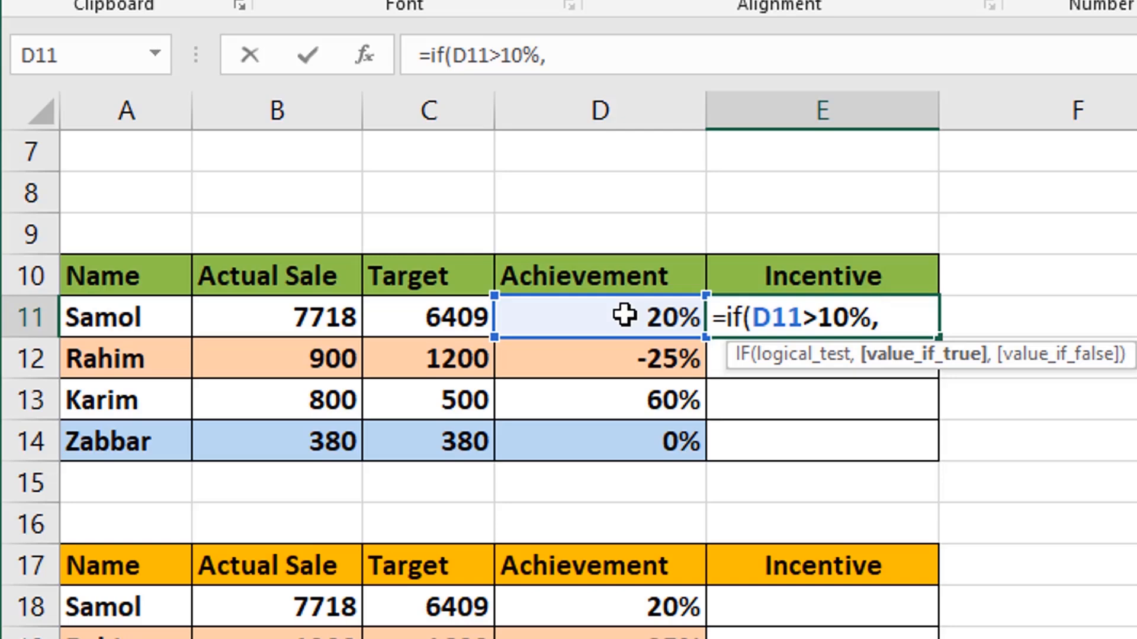
pyautogui.write('10000')
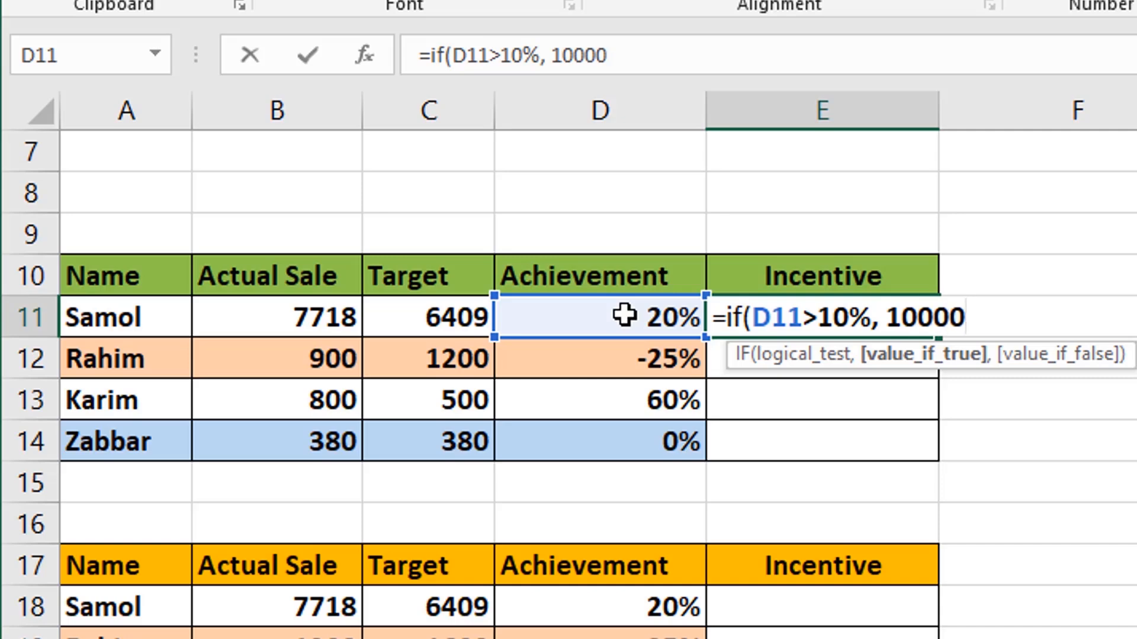
pyautogui.write(',')
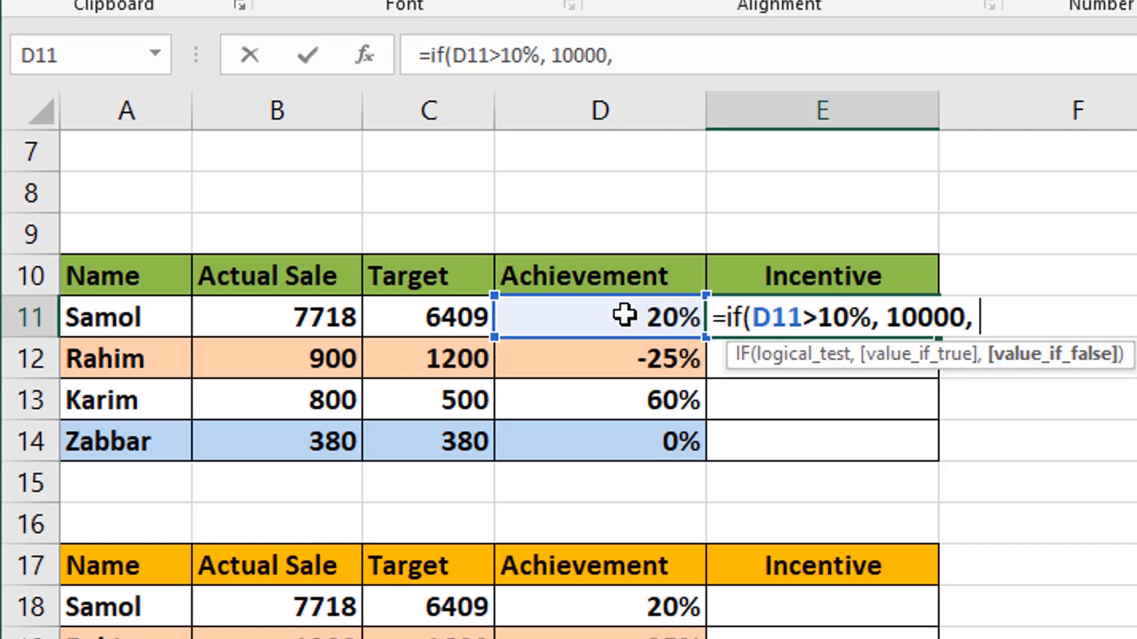
# Add a nested IF as the false argument in E11, returning 5000 when D11>5%
pyautogui.write('if')
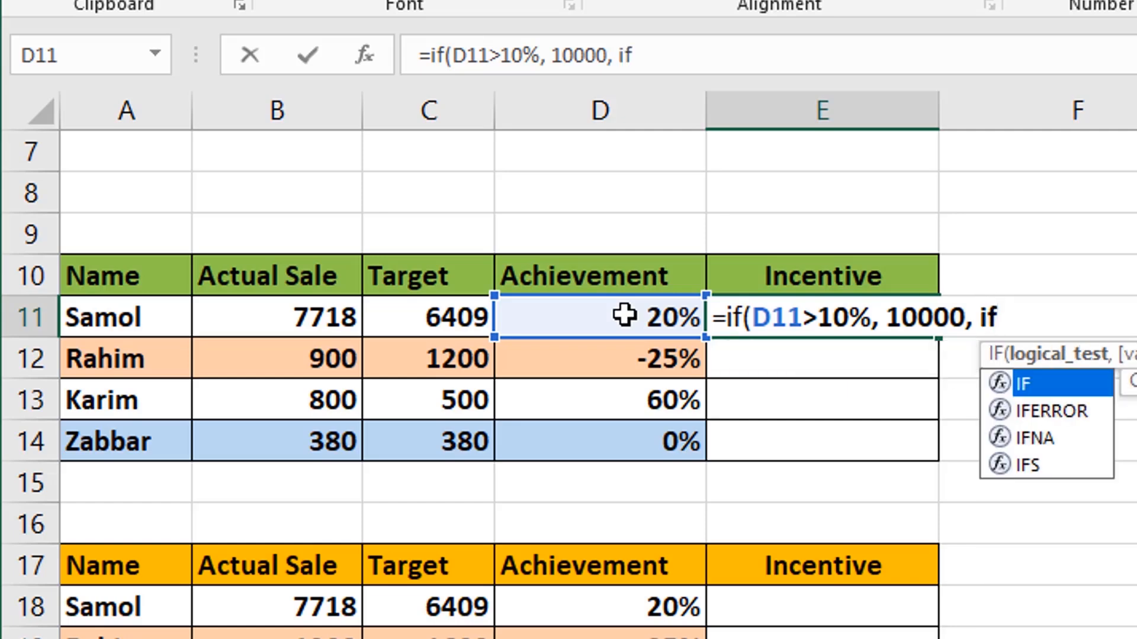
pyautogui.write('(')
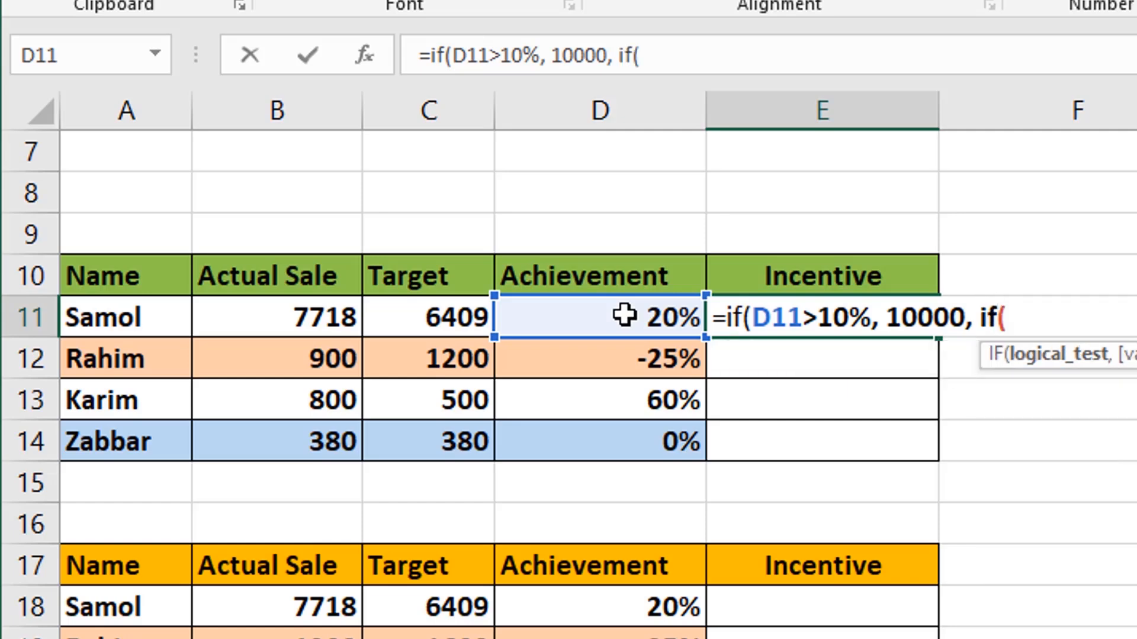
pyautogui.click(624, 315)
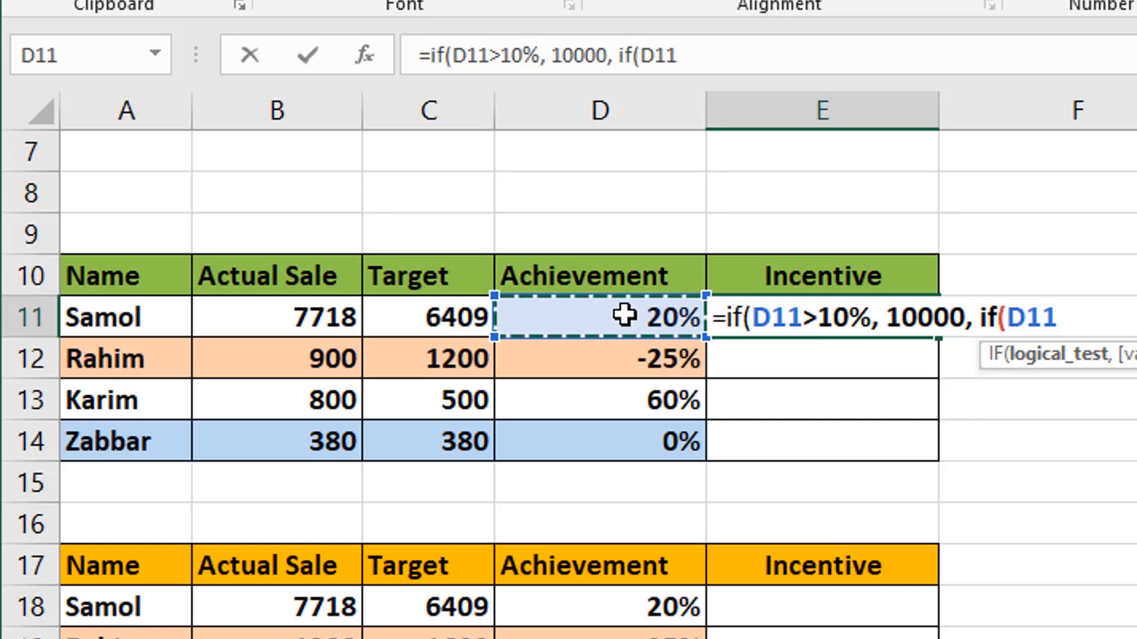
pyautogui.write('>5%')
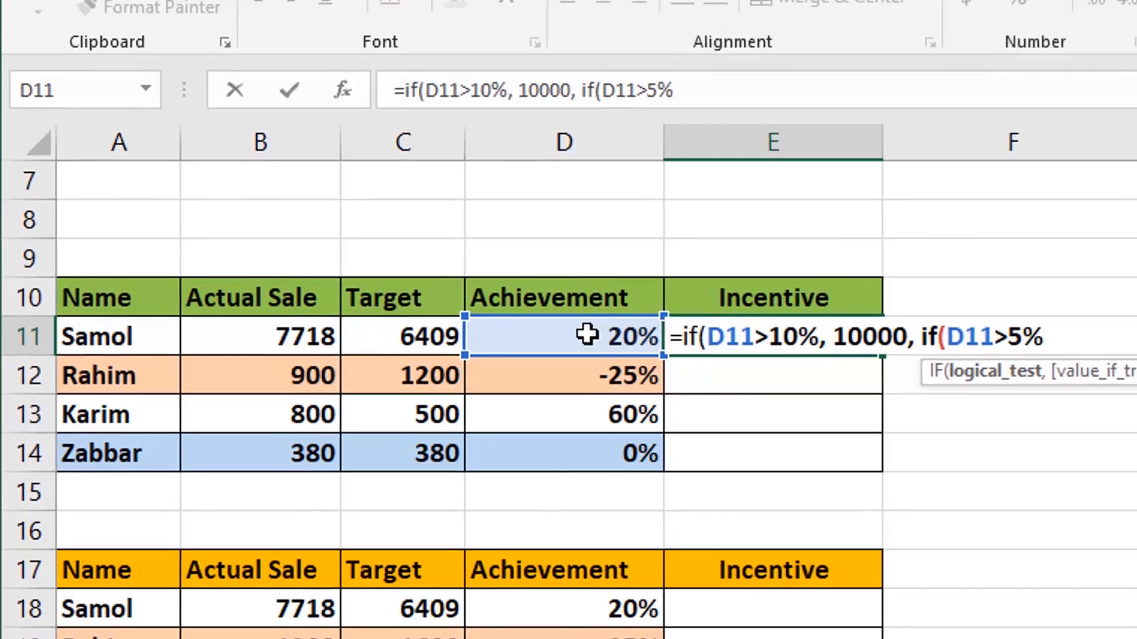
pyautogui.write(',')
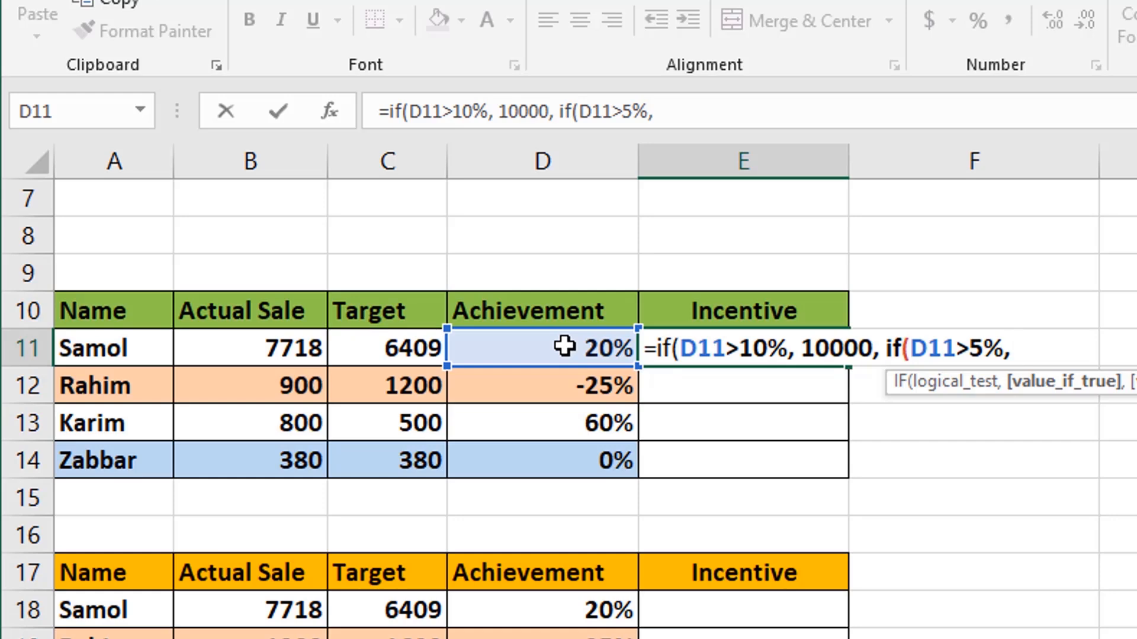
pyautogui.write('5000')
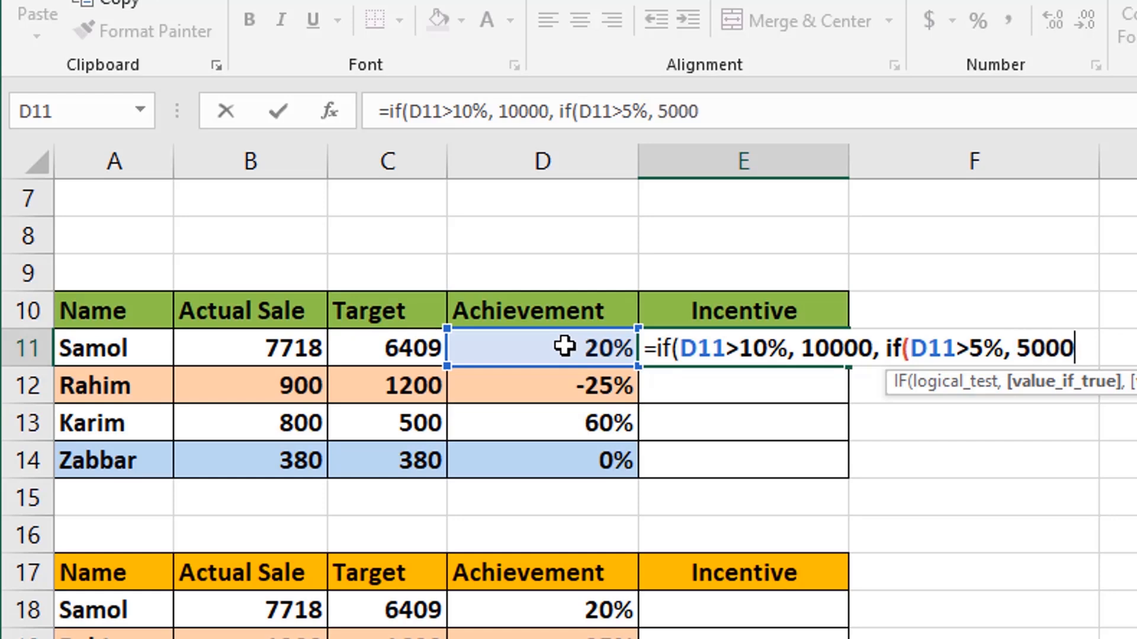
pyautogui.write(',')
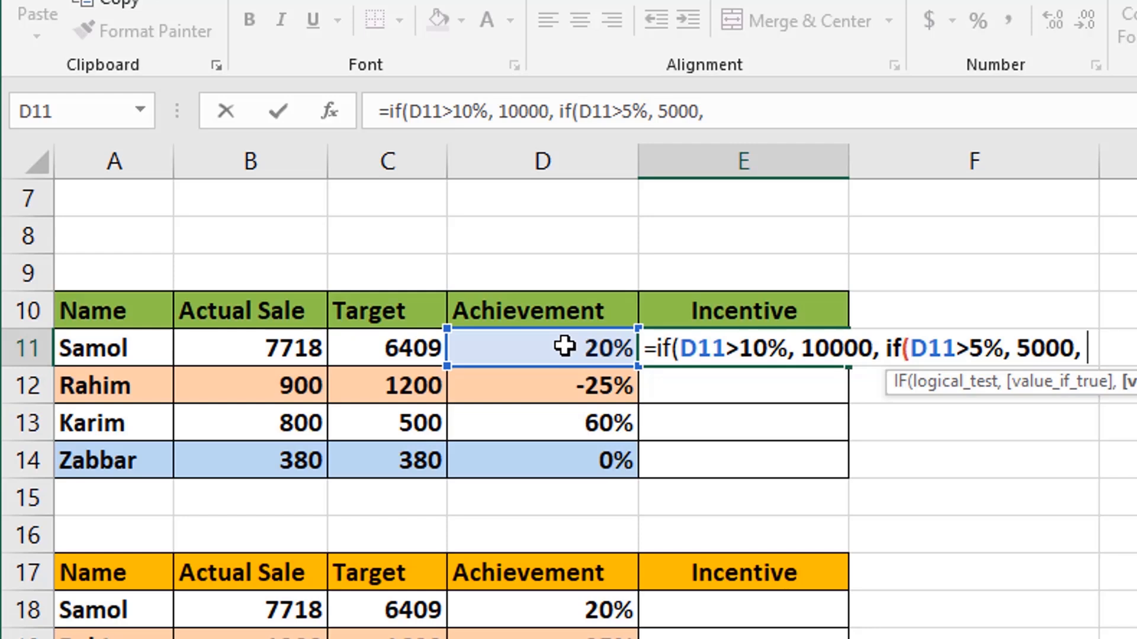
# Add a third IF level to the E11 formula, returning 2000 when D11>1%
pyautogui.write('if')
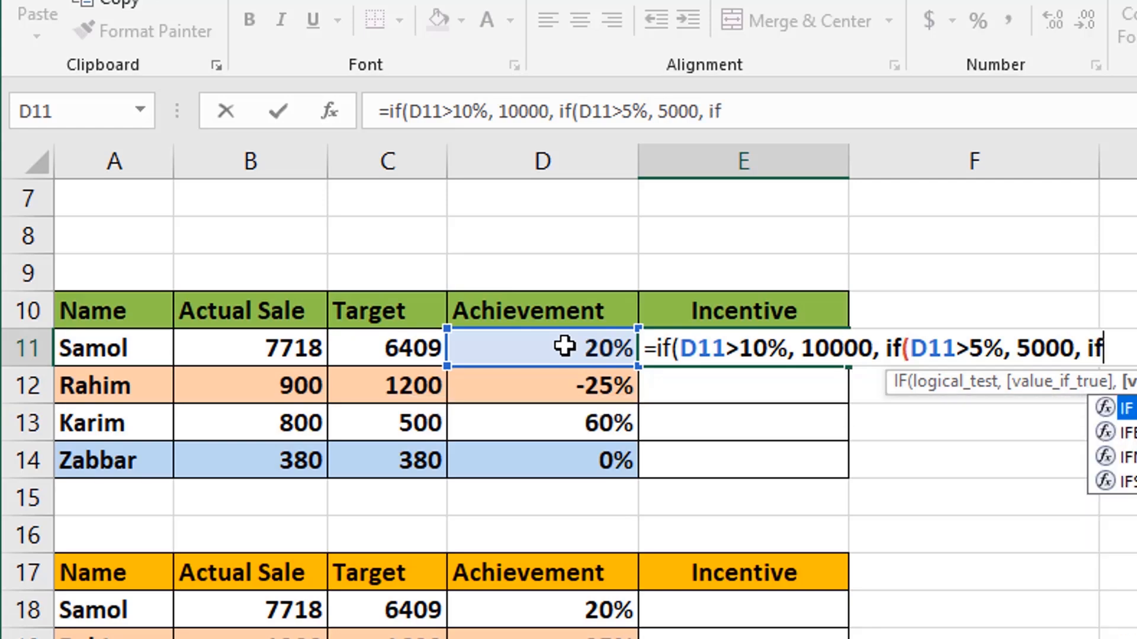
pyautogui.write('(')
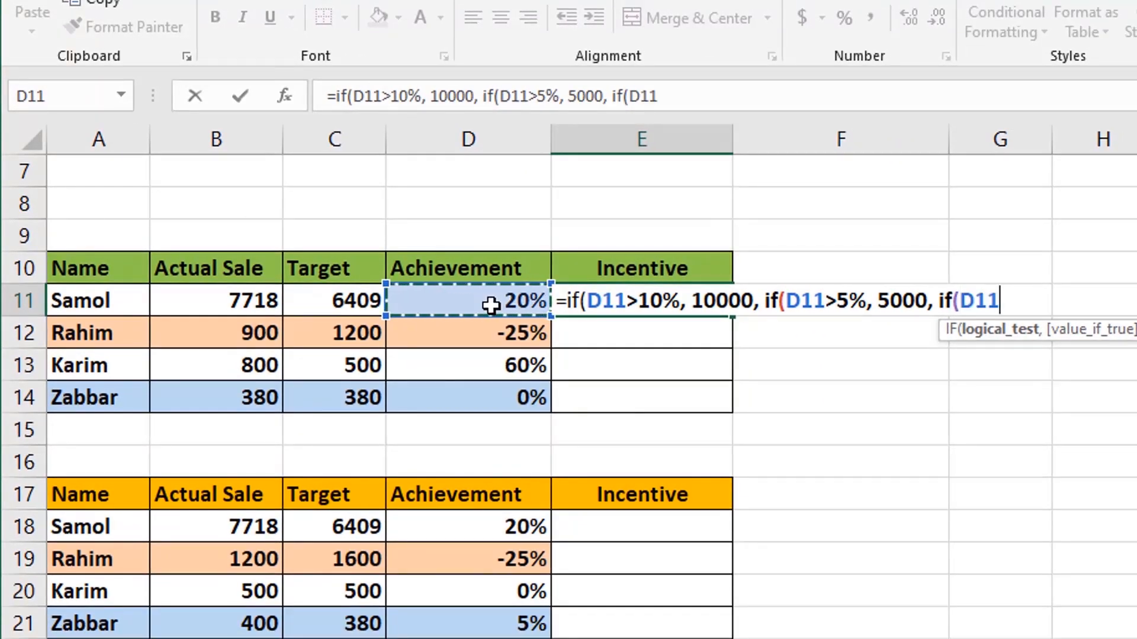
pyautogui.write('>1%')
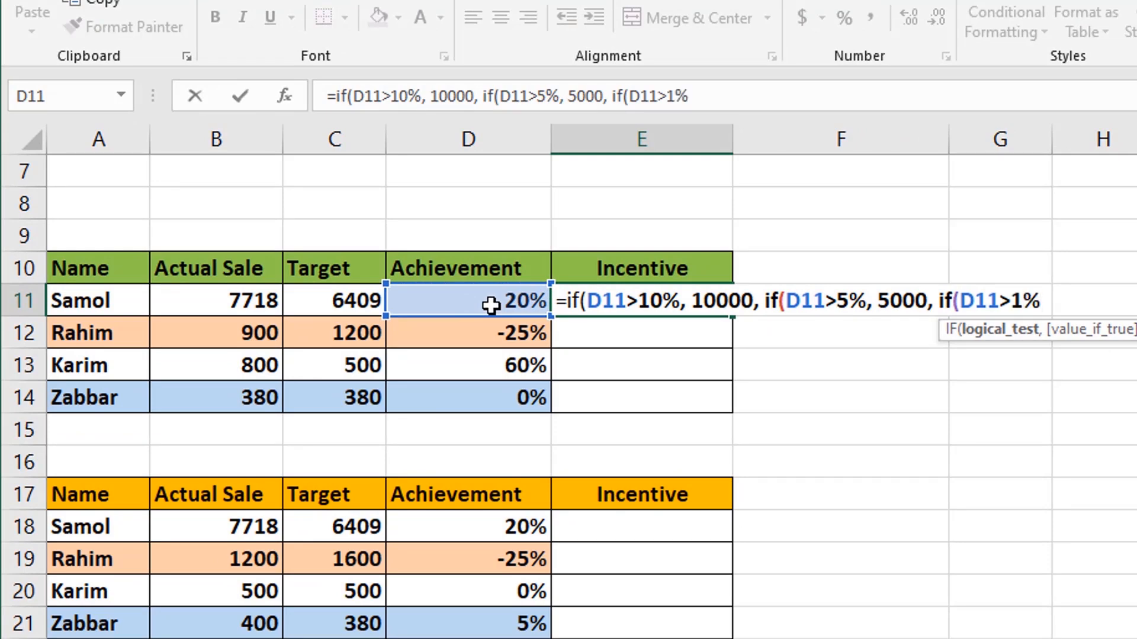
pyautogui.write(',')
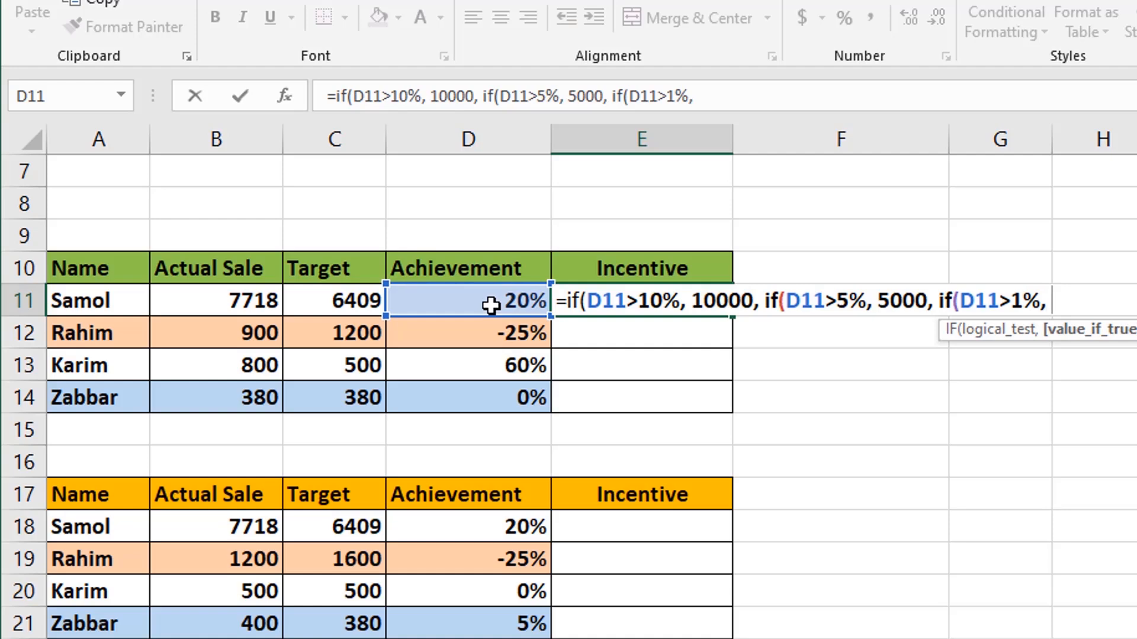
pyautogui.write(' 2000')
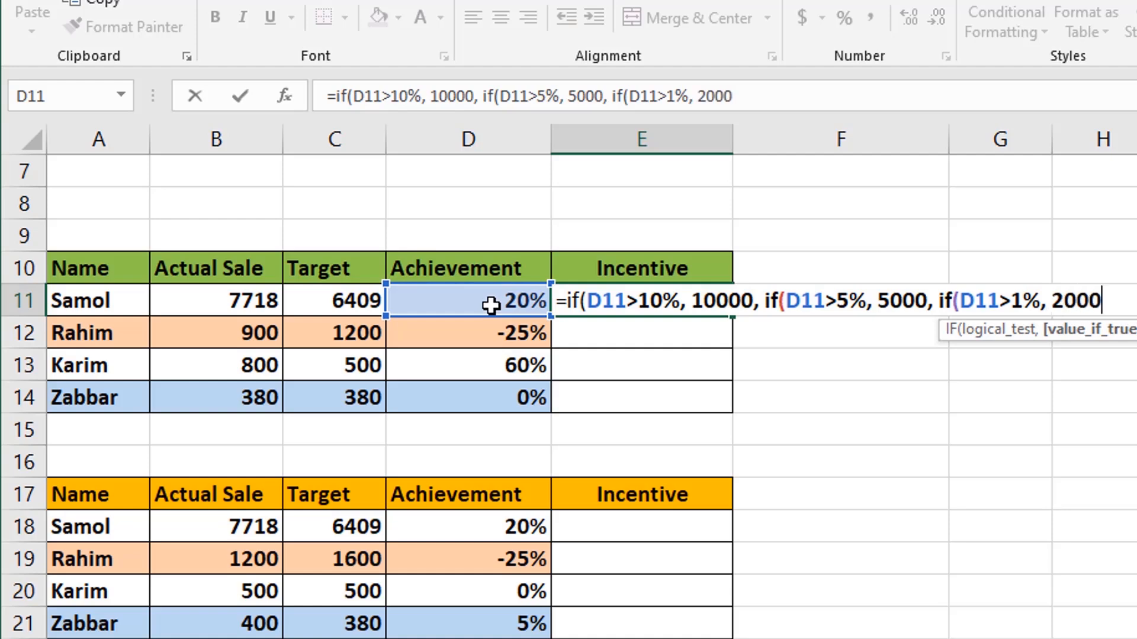
pyautogui.write(',')
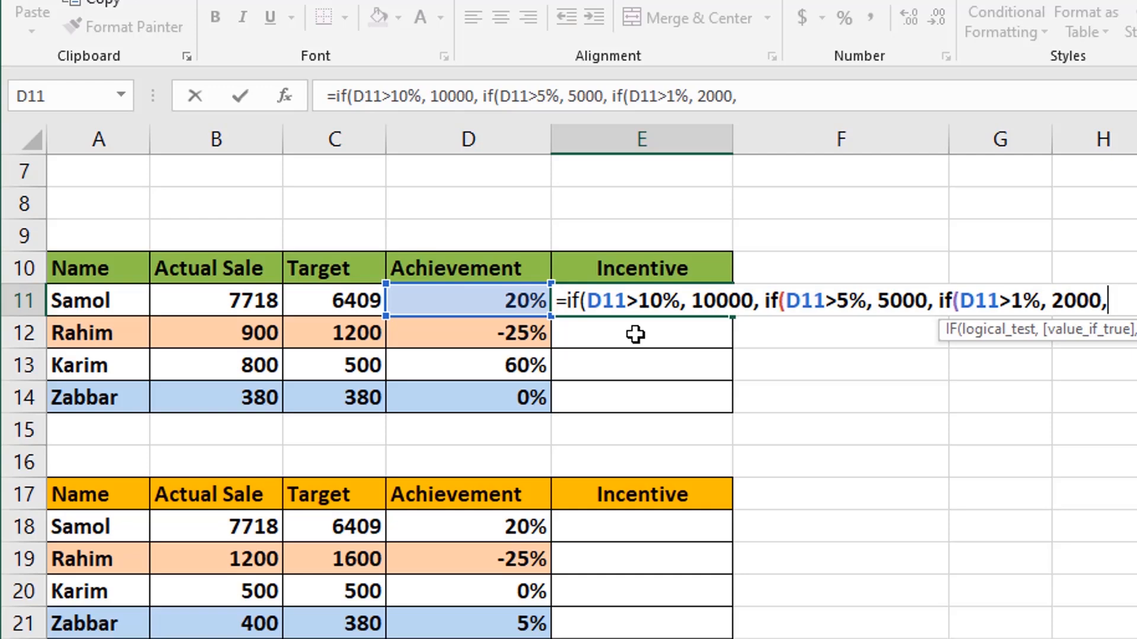
# Add a fourth IF level to the E11 formula, returning "Thanks Letter" when D11=0%
pyautogui.write('if')
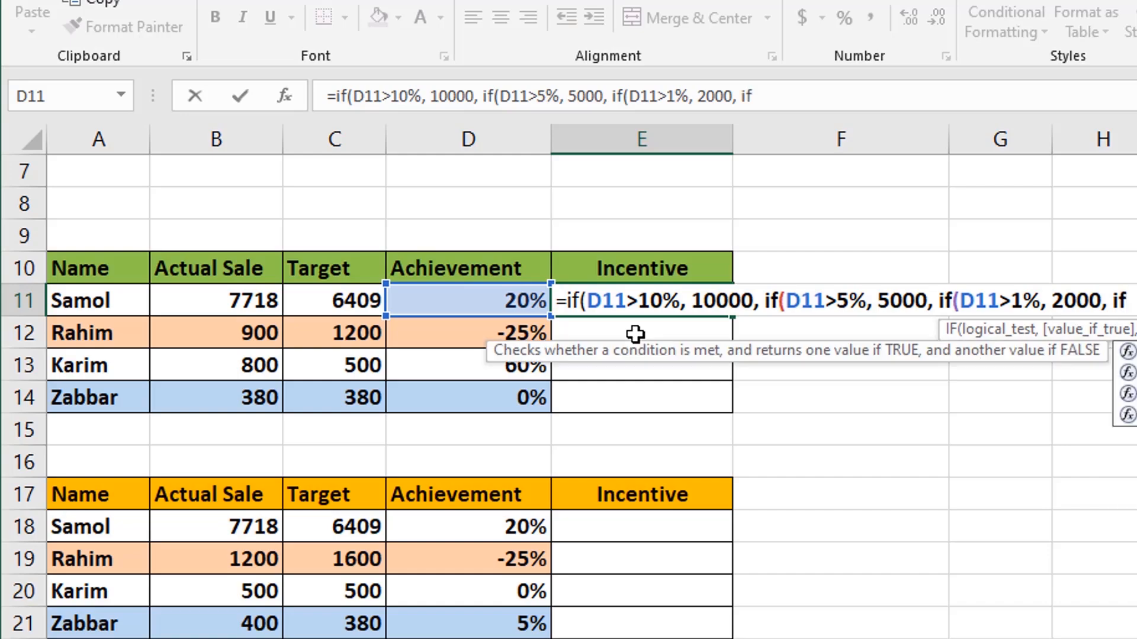
pyautogui.write('(')
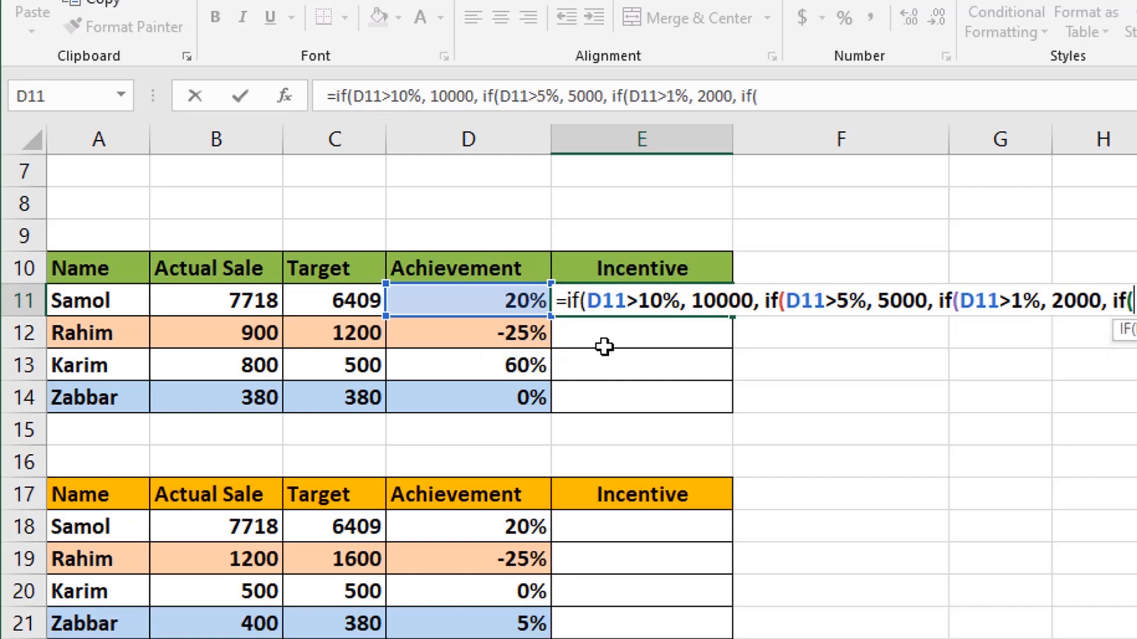
pyautogui.click(497, 301)
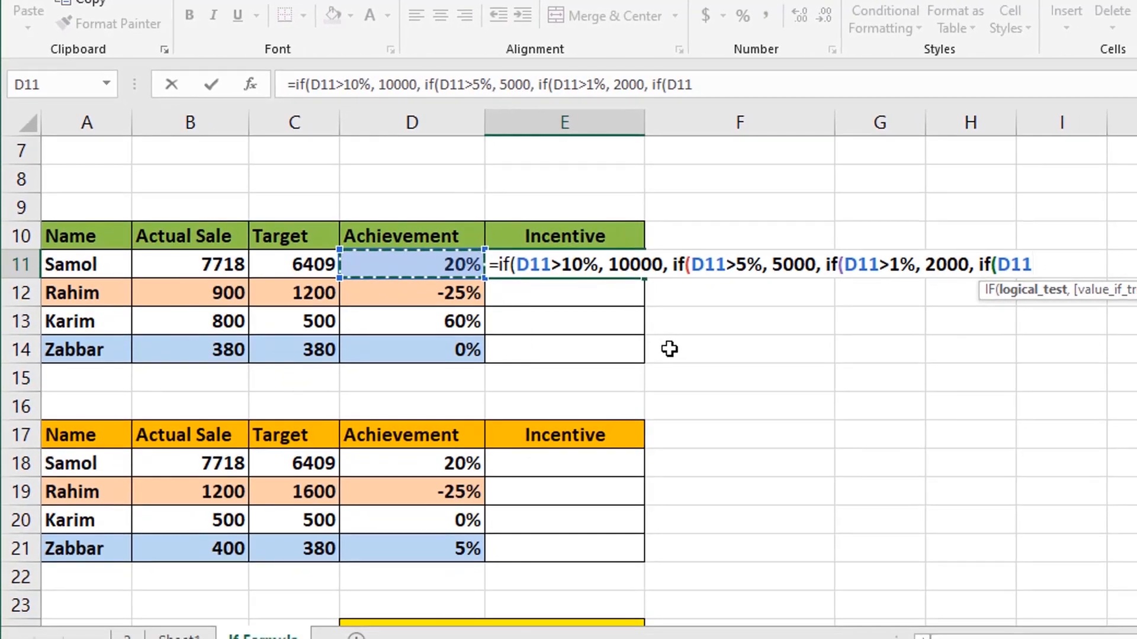
pyautogui.write('=')
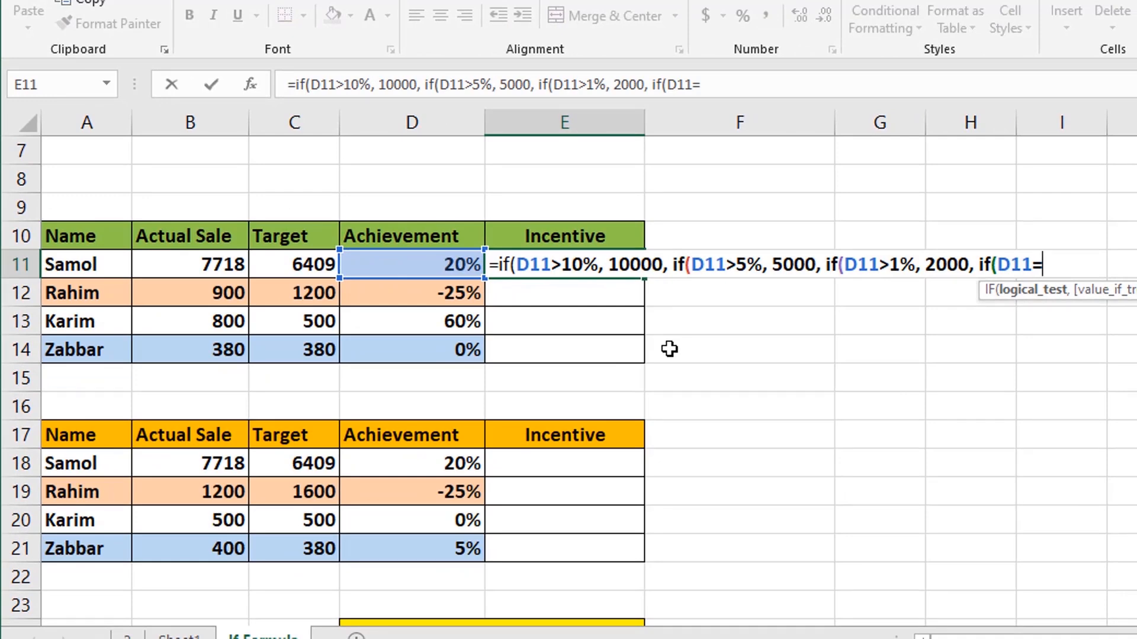
pyautogui.write('0%,')
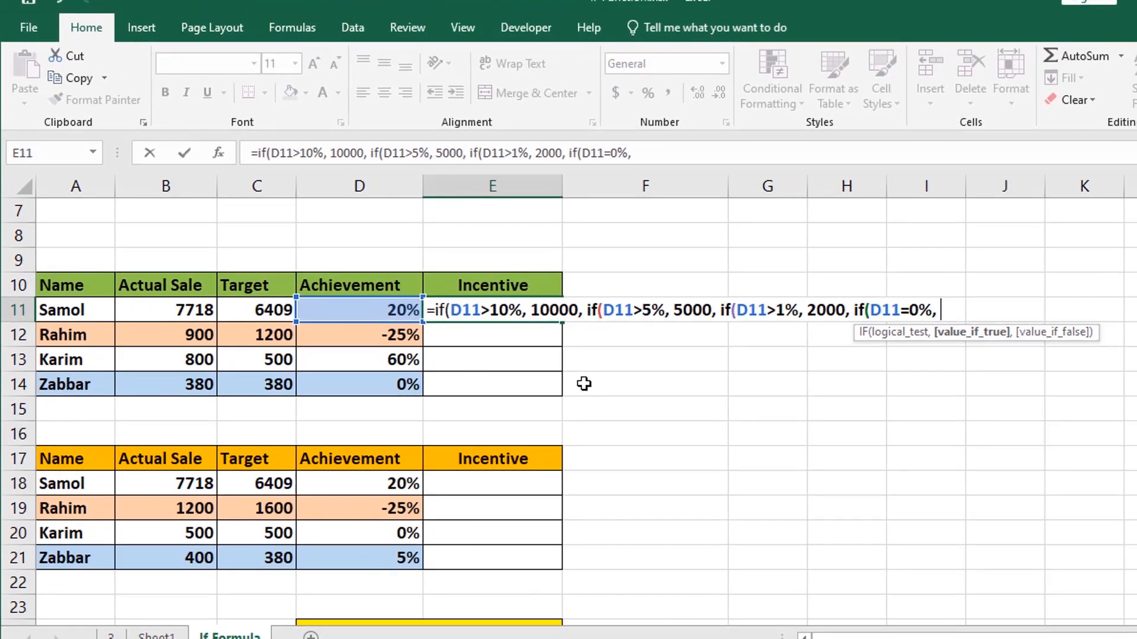
pyautogui.write('"')
pyautogui.write('T')
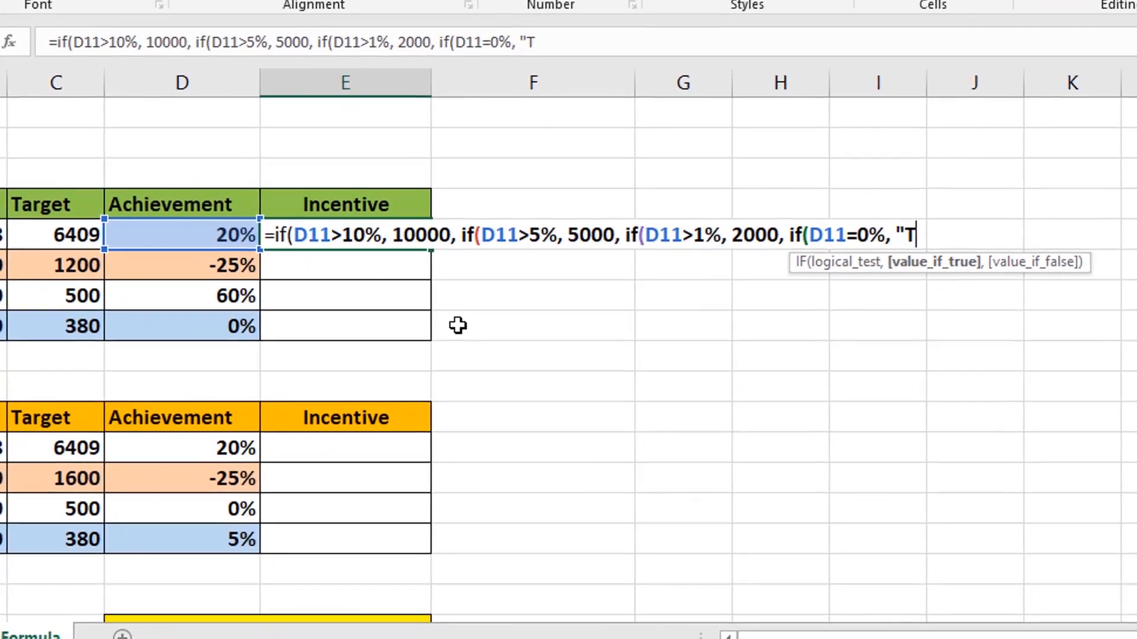
pyautogui.write('ha')
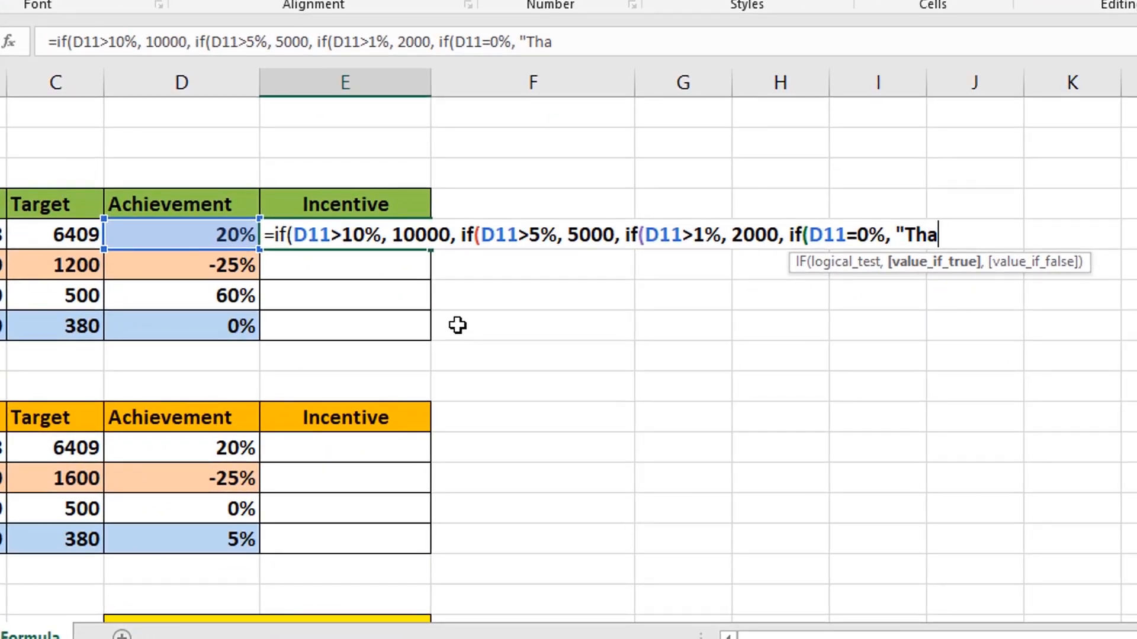
pyautogui.write('nks Letter"')
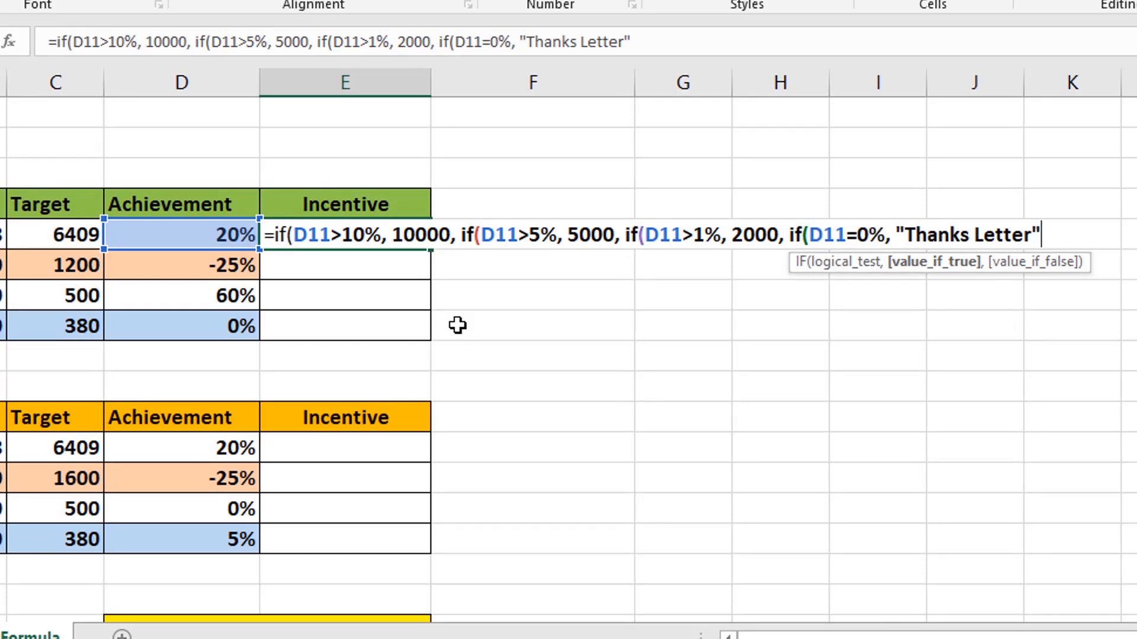
pyautogui.write(',')
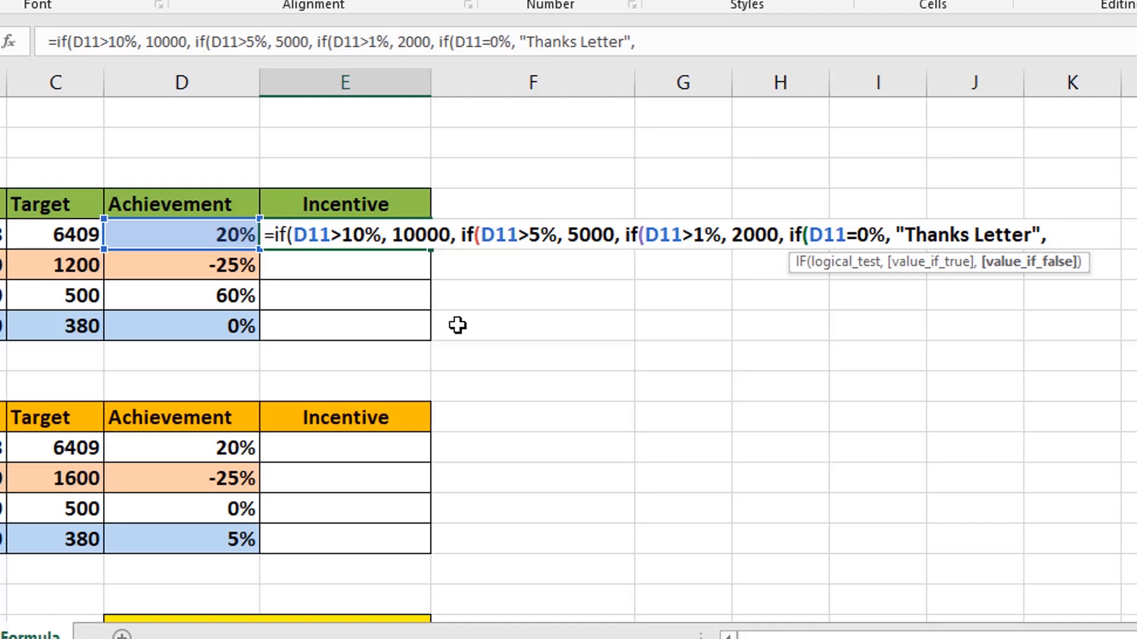
# Add a fifth IF level to the E11 formula, returning "Warning Letter" when D11<1%
pyautogui.write('if')
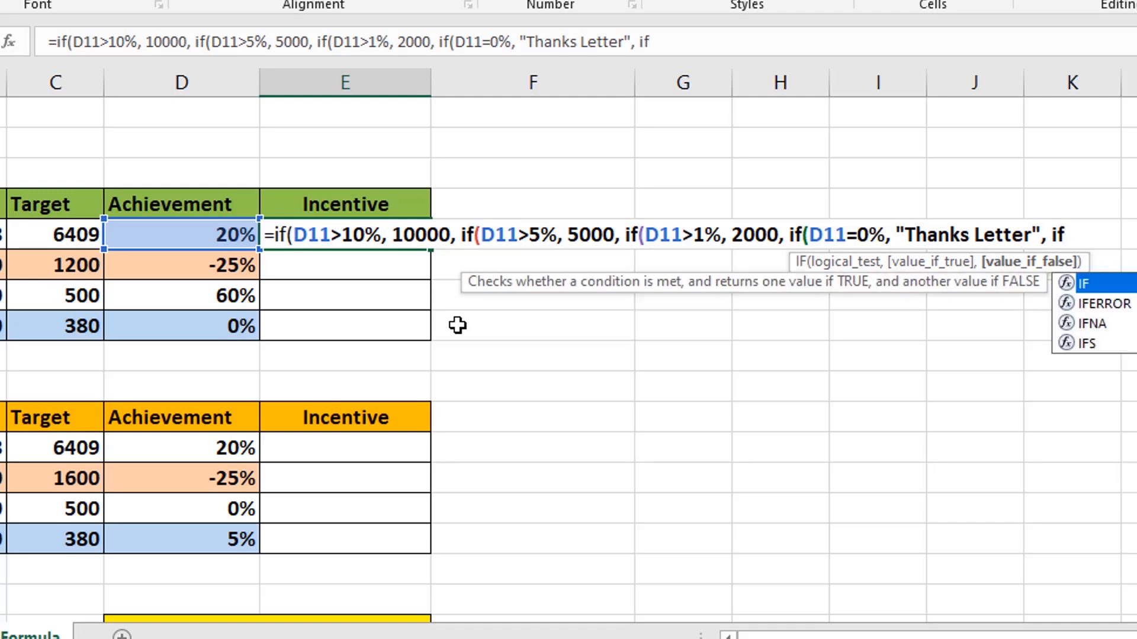
pyautogui.write('(')
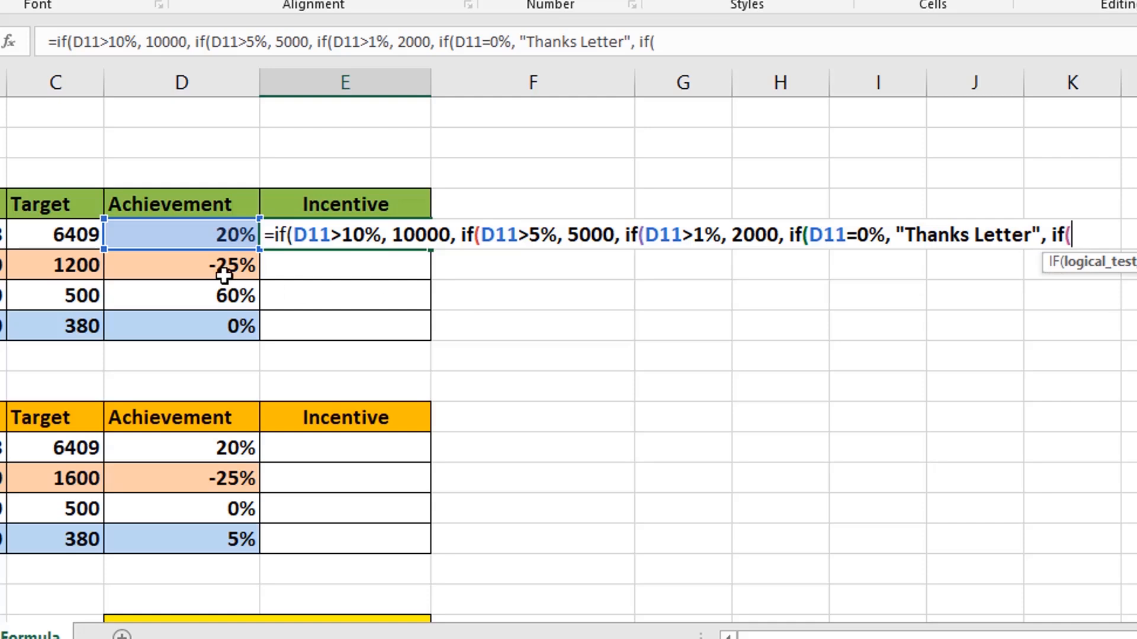
pyautogui.click(220, 235)
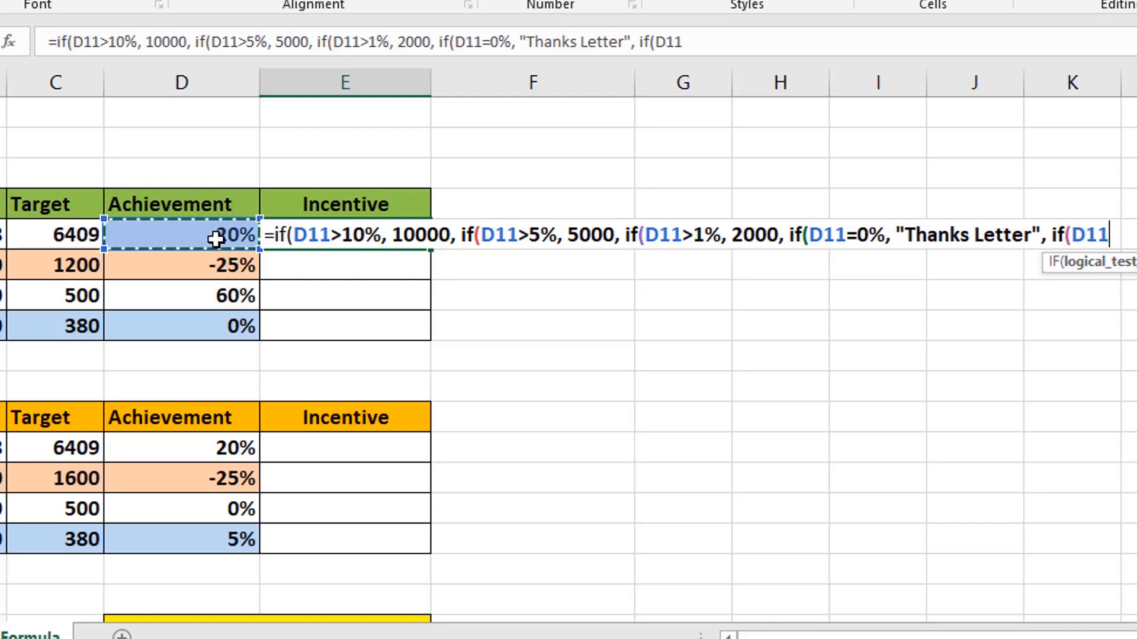
pyautogui.write('<')
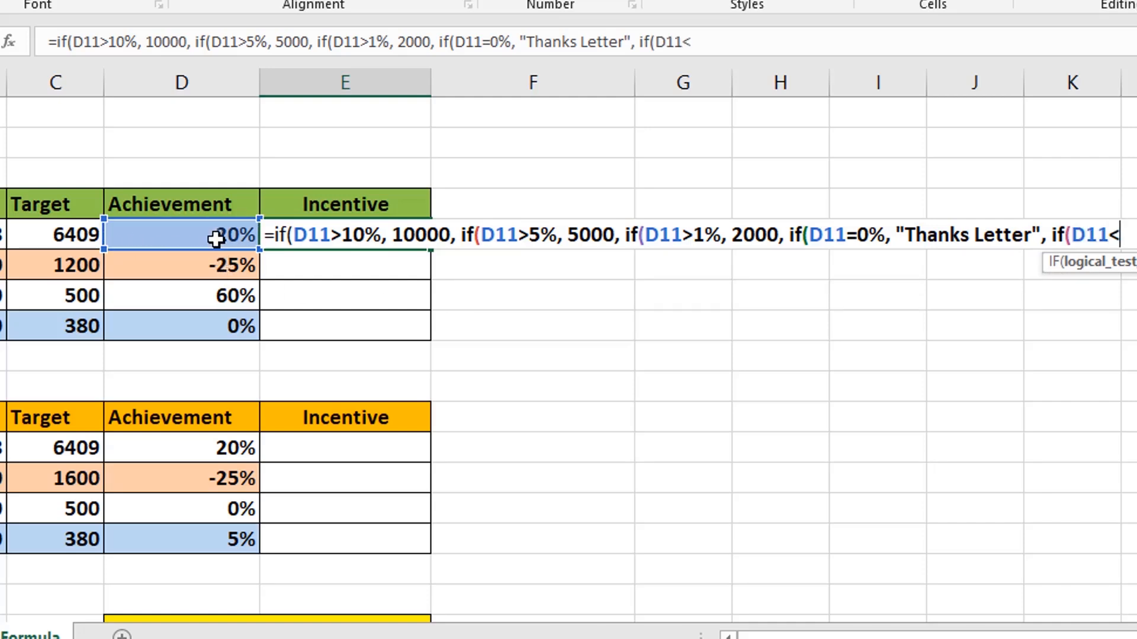
pyautogui.write('1')
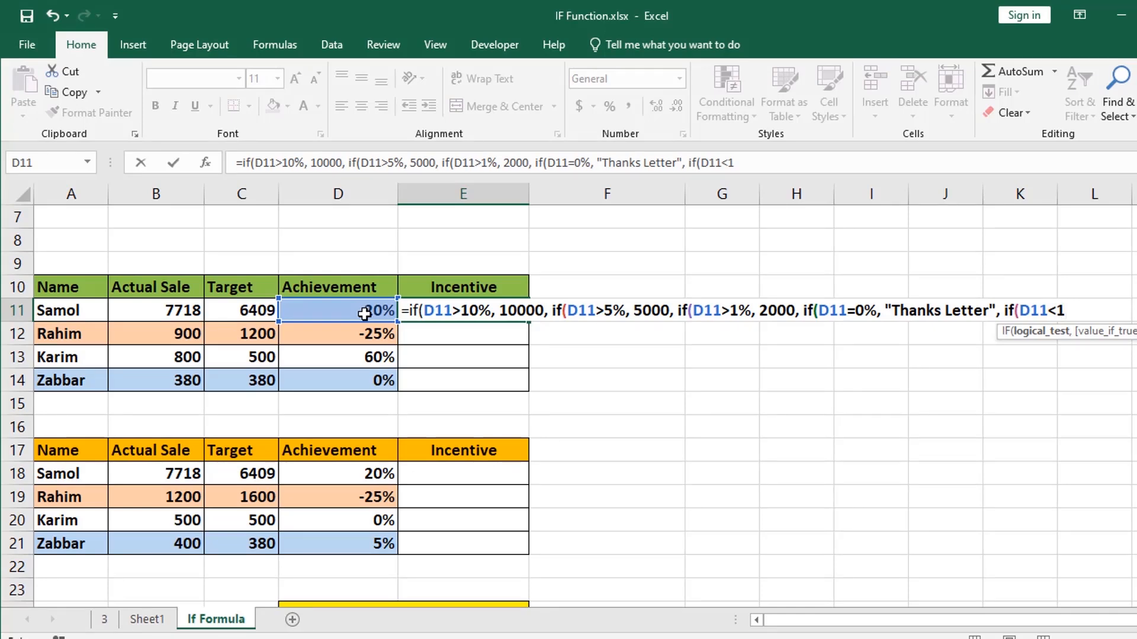
pyautogui.write('%,')
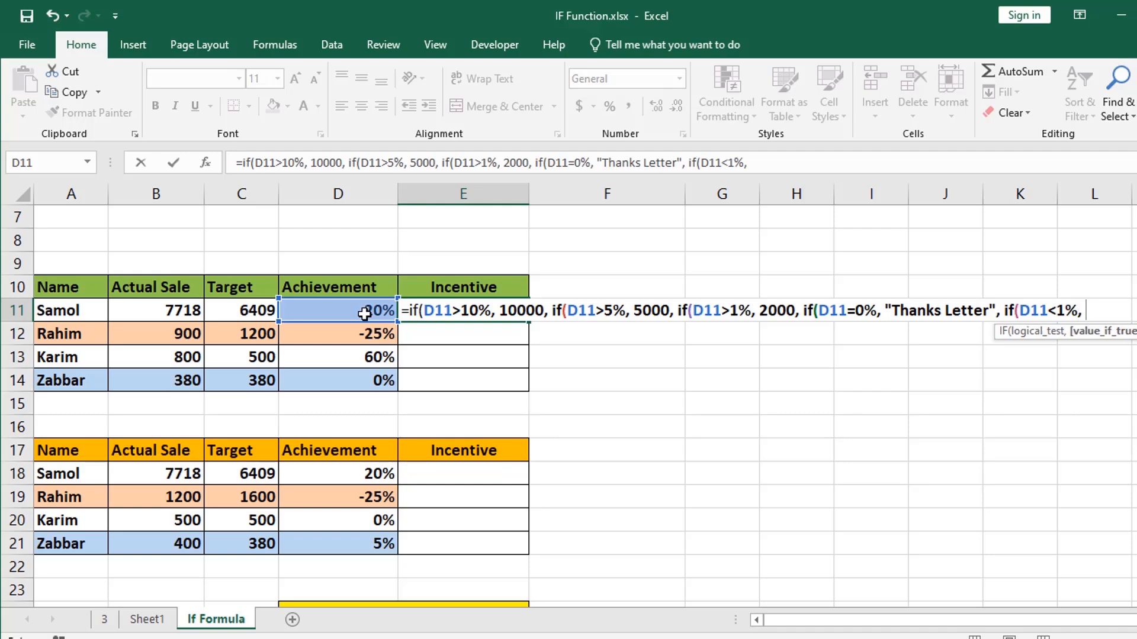
pyautogui.write('"Warning Letter')
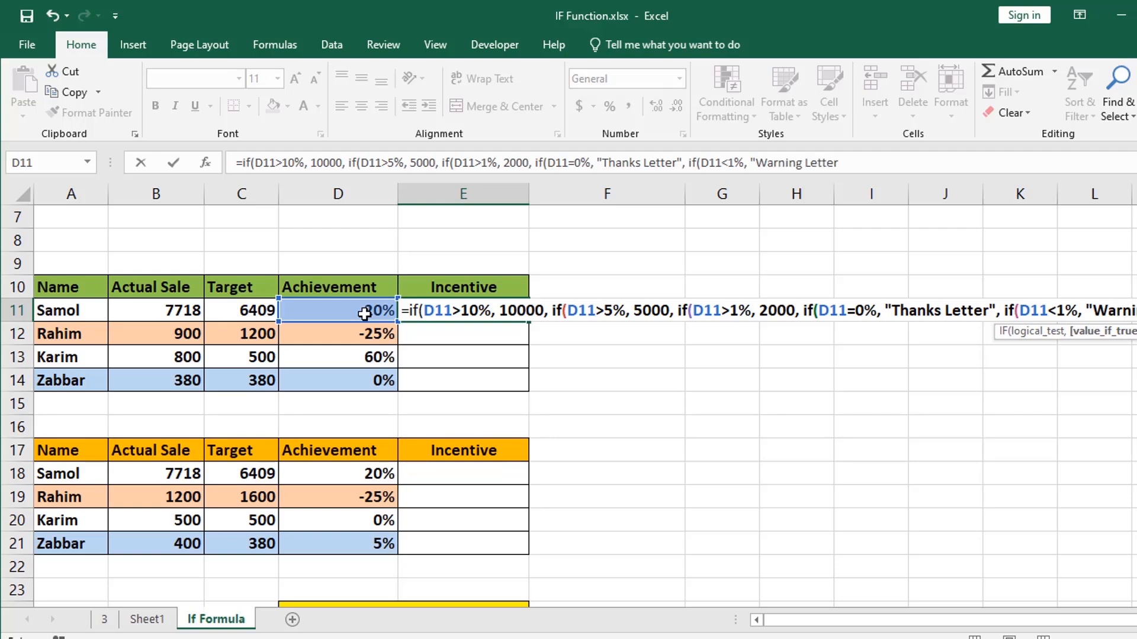
pyautogui.write('"')
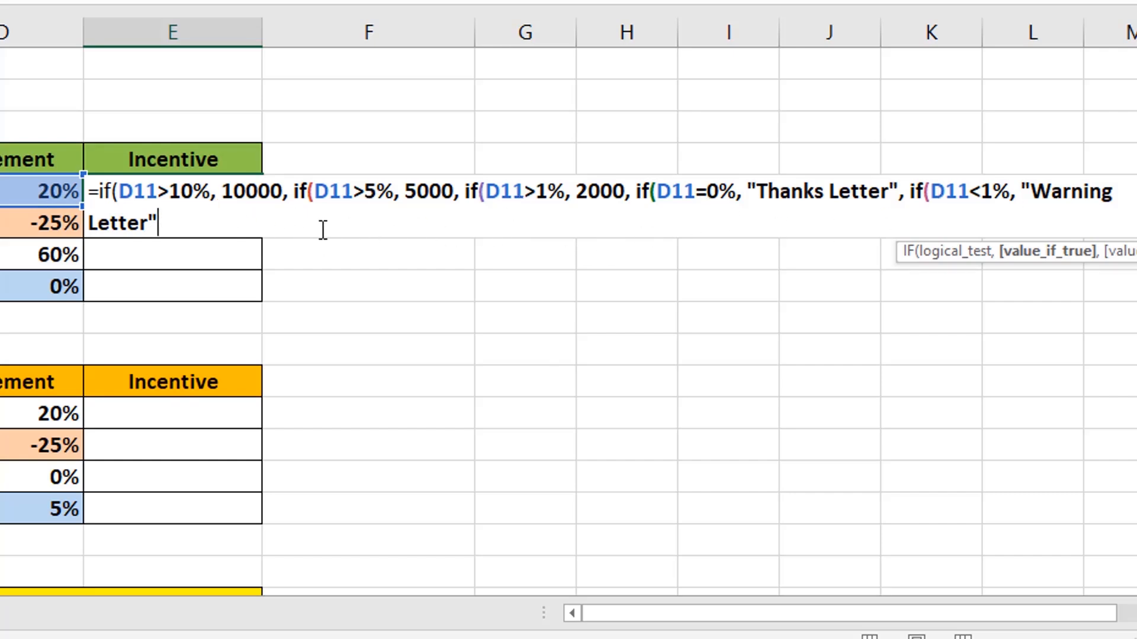
# Close all five IF levels of the nested formula and enter it in E11
pyautogui.write(')')
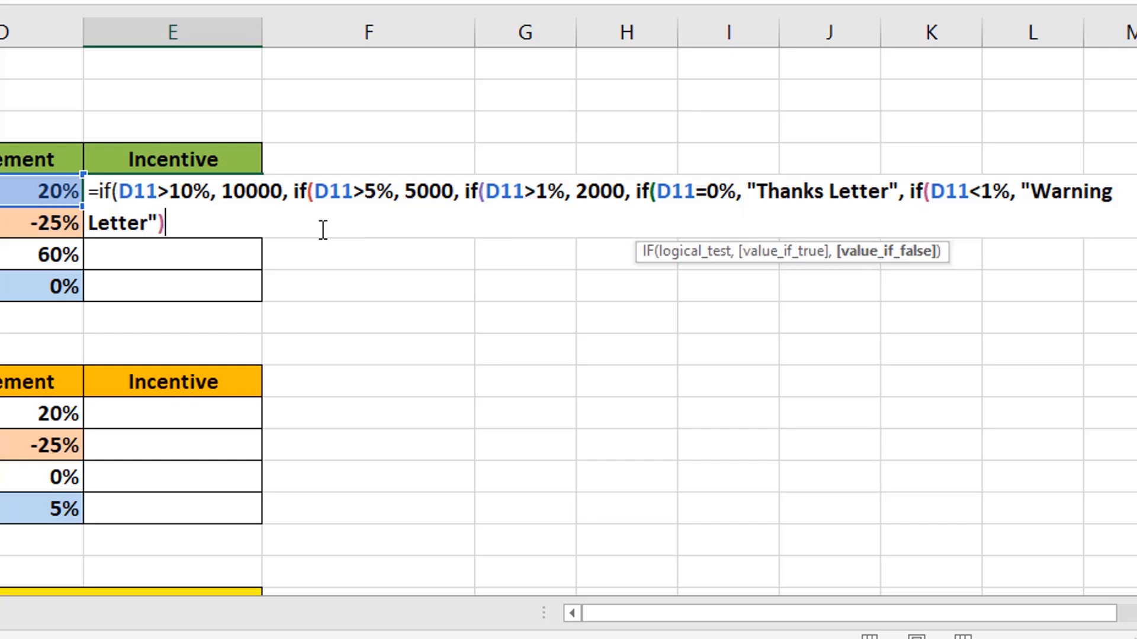
pyautogui.write(')))')
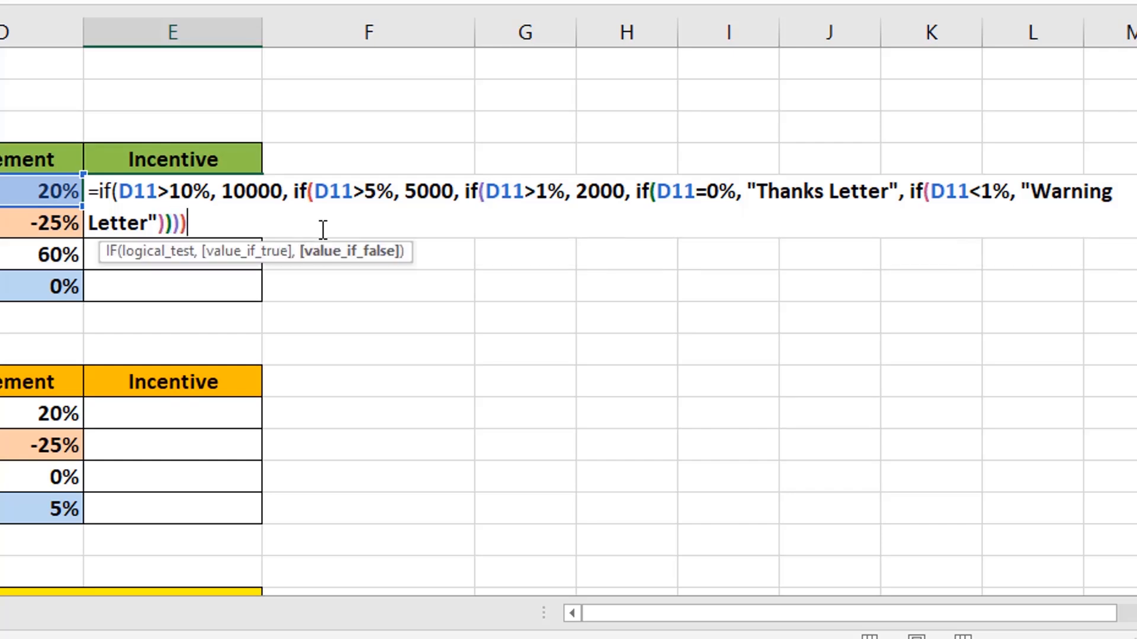
pyautogui.write(')')
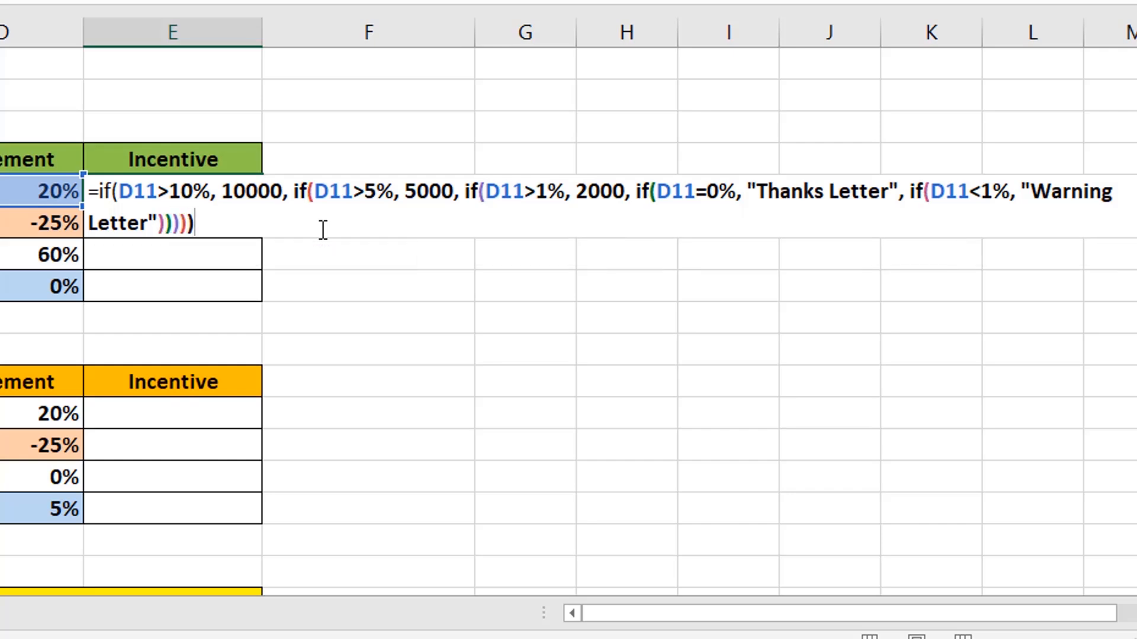
pyautogui.press('Return')
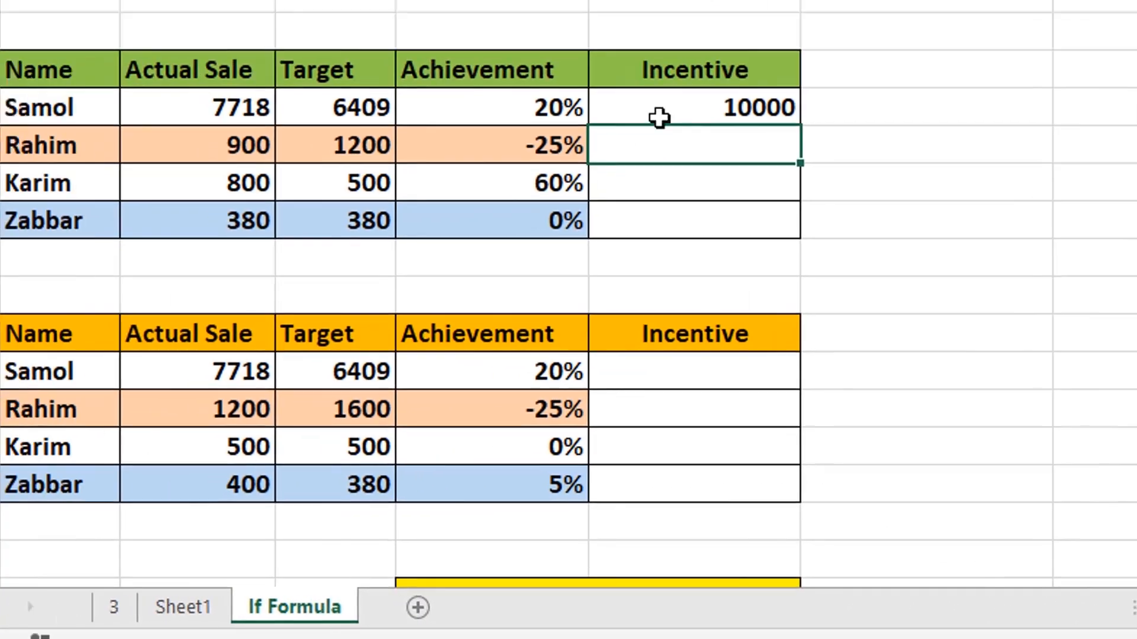
# Fill the nested IF formula from E11 down through E14 and review the incentives against each achievement
pyautogui.click(659, 118)
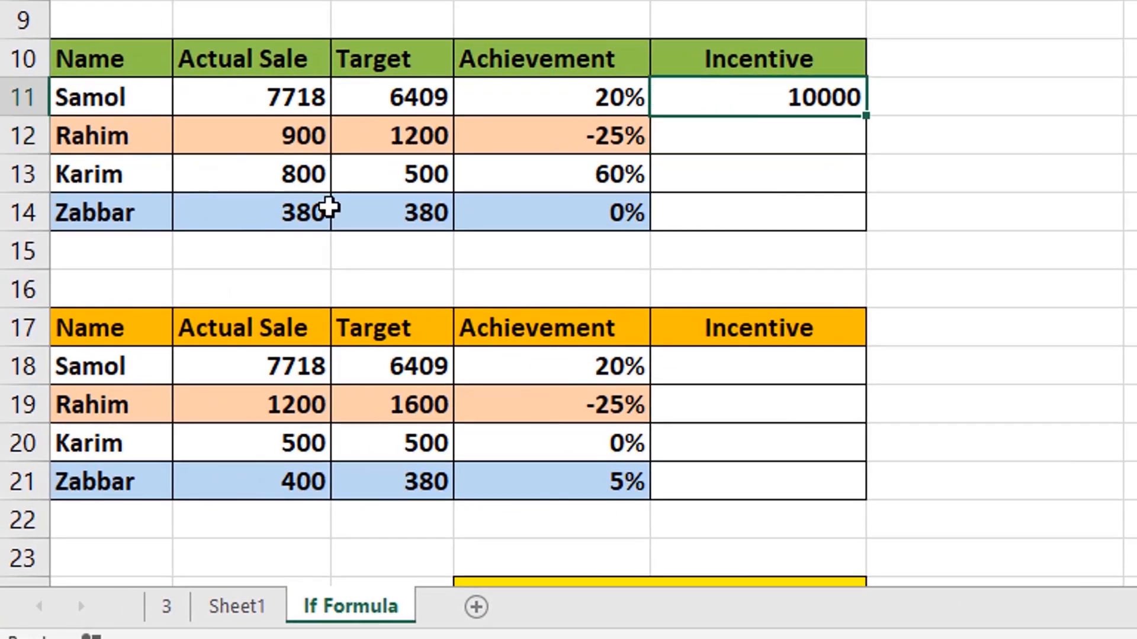
pyautogui.click(5, 98)
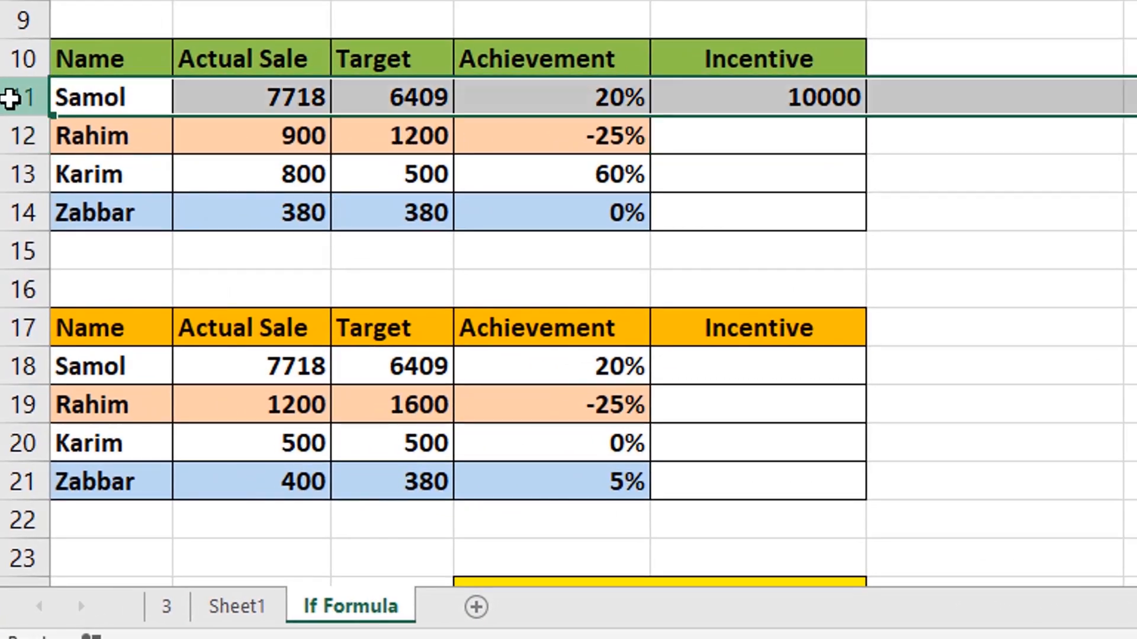
pyautogui.click(781, 97)
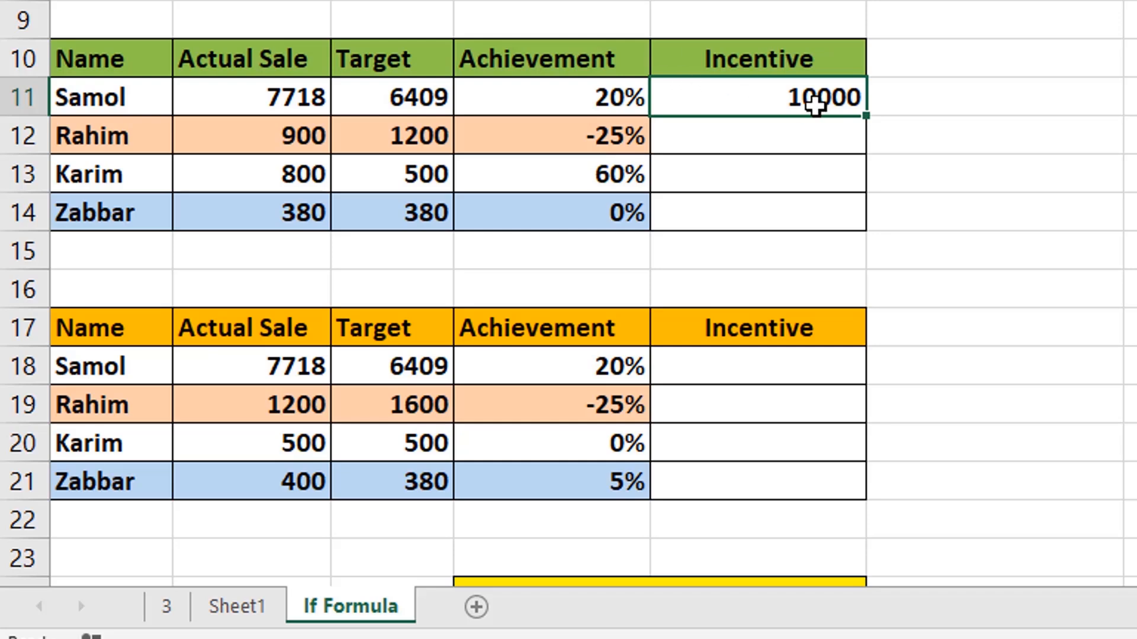
pyautogui.moveTo(868, 118); pyautogui.dragTo(863, 225)
pyautogui.click(832, 283)
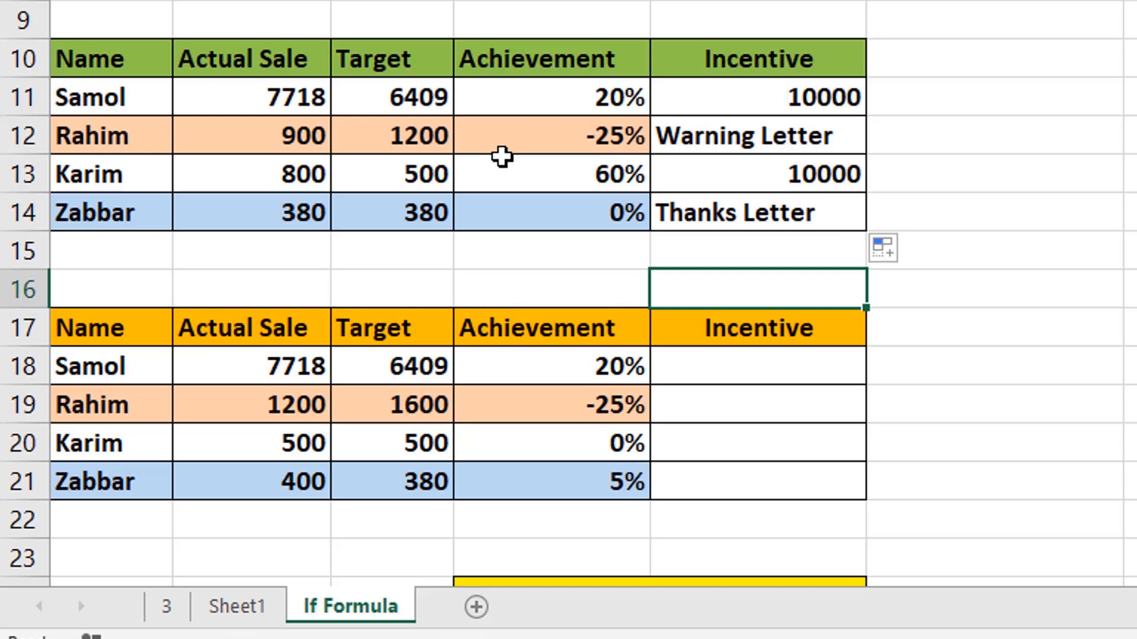
pyautogui.click(766, 132)
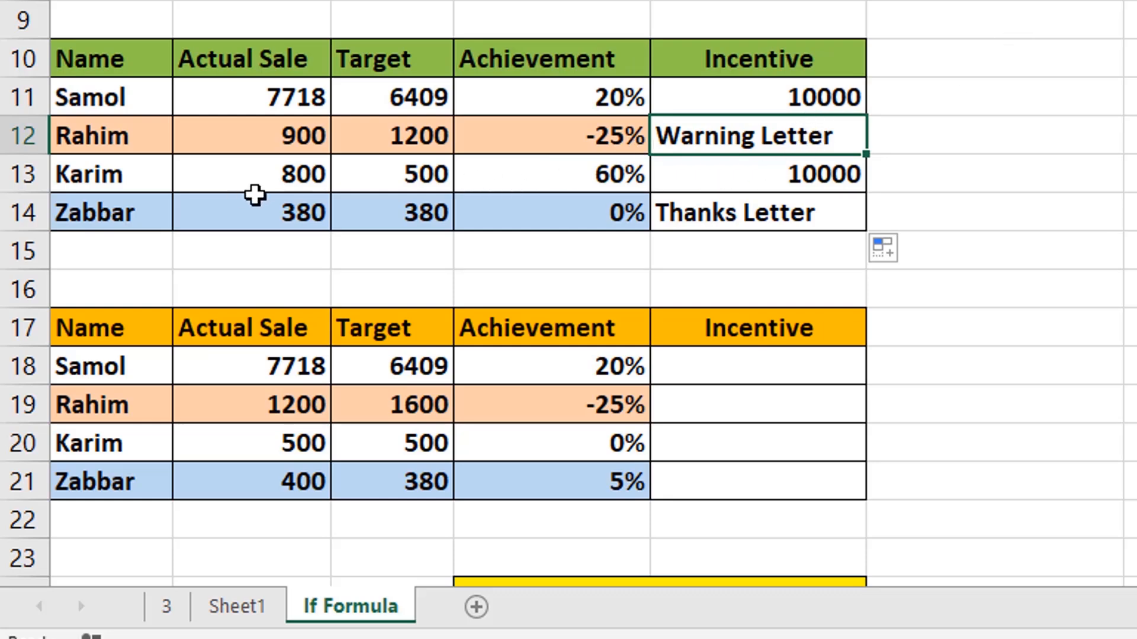
pyautogui.click(598, 175)
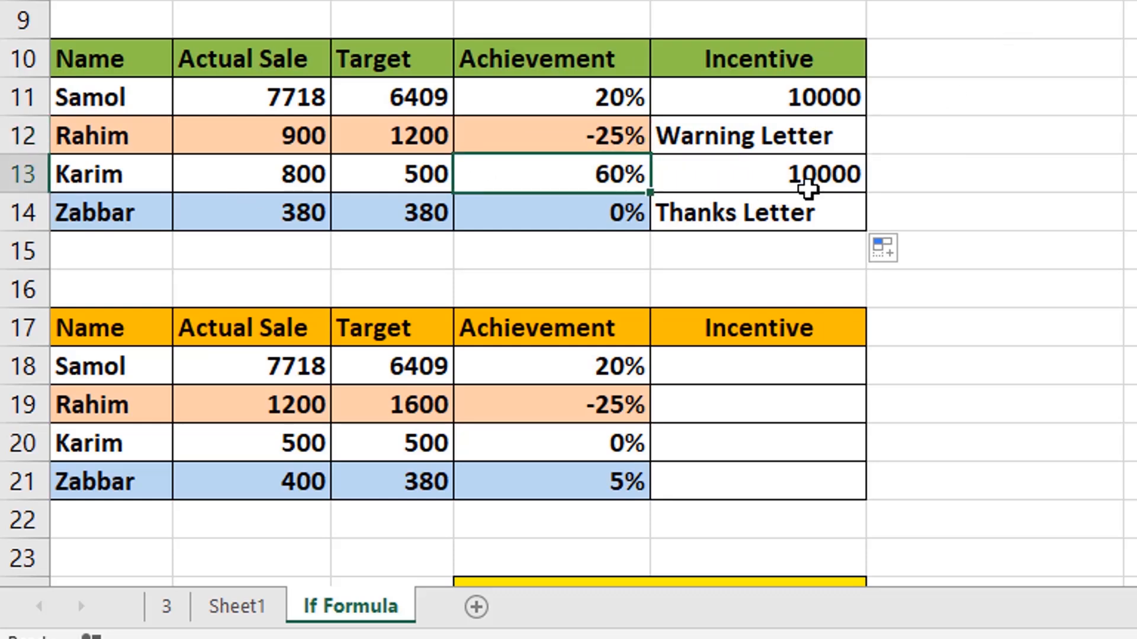
pyautogui.click(800, 173)
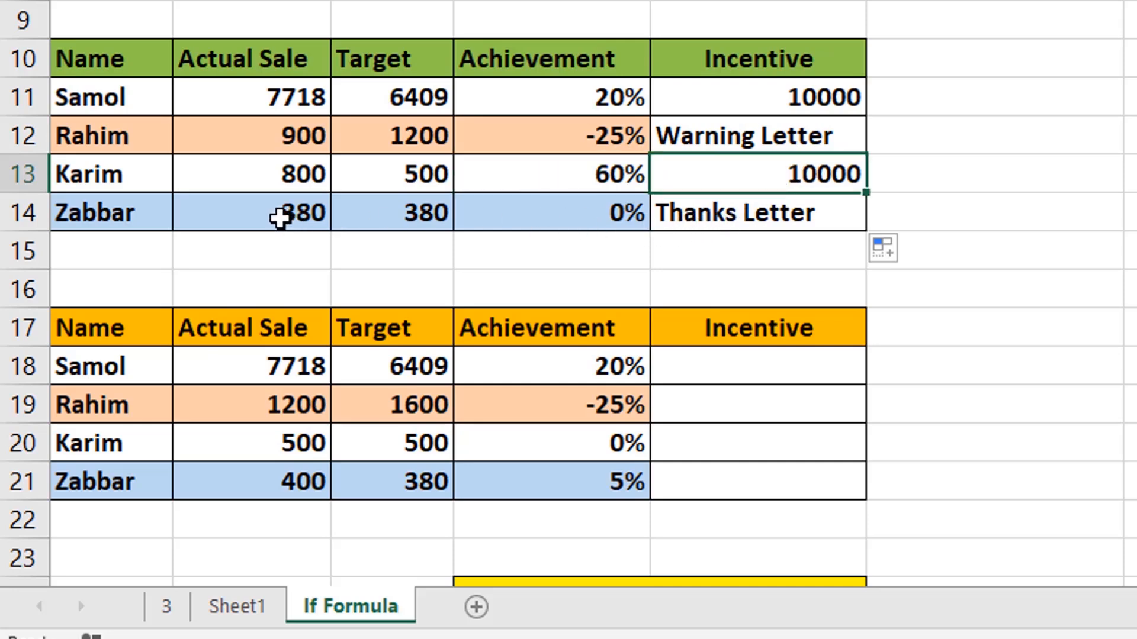
pyautogui.moveTo(278, 215); pyautogui.dragTo(522, 216)
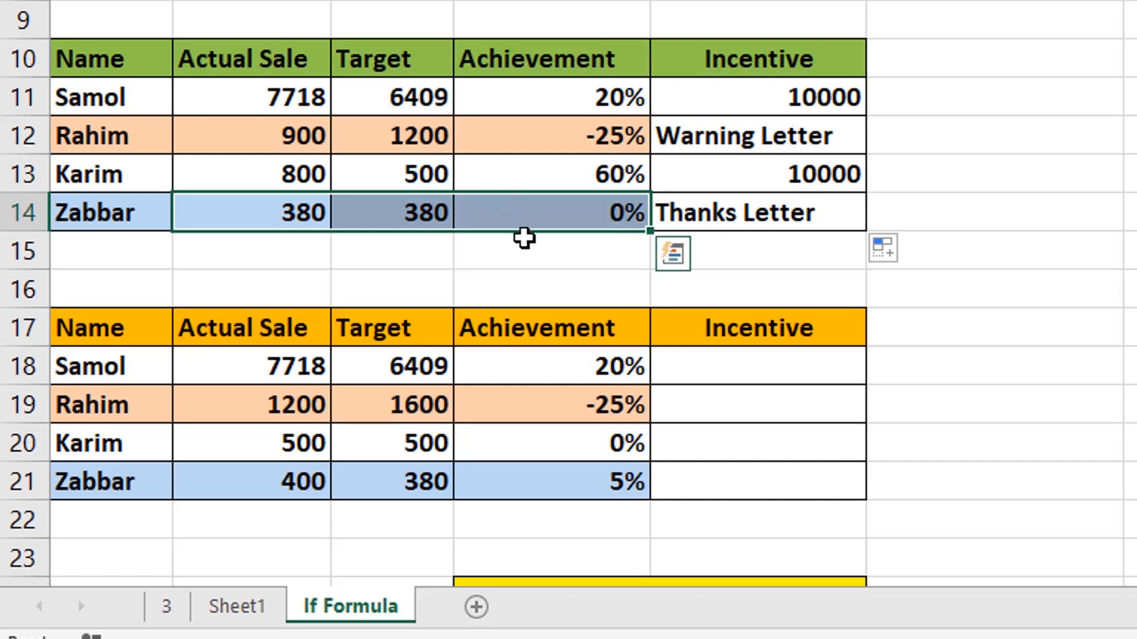
pyautogui.click(834, 211)
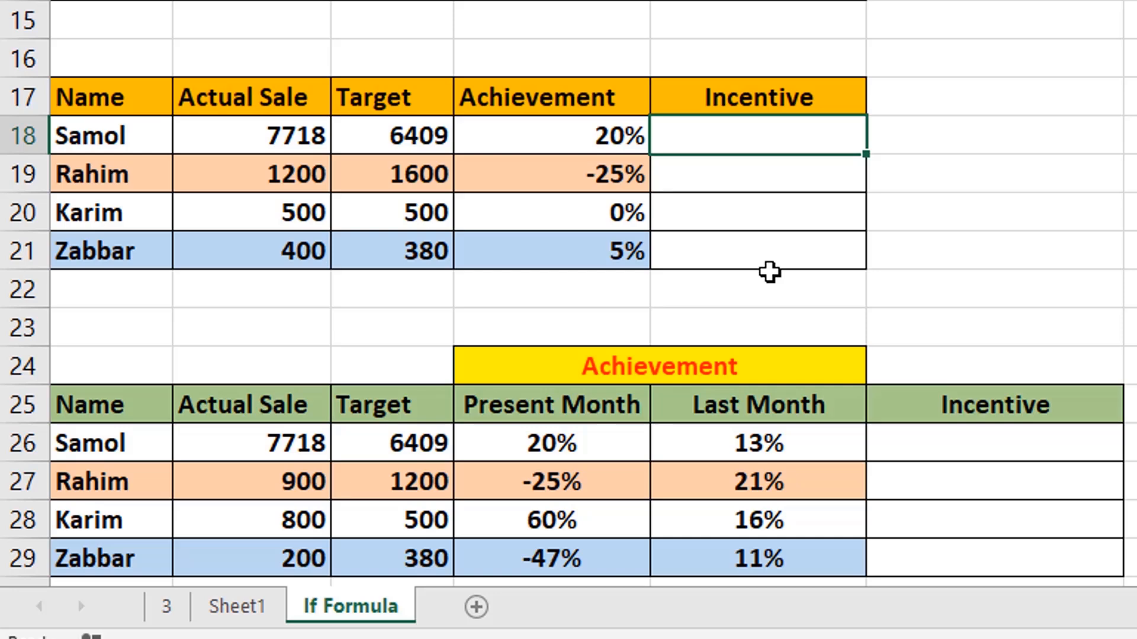
# Start an IF formula with a nested OR in E18 of the orange table, using D18>1% as the first condition
pyautogui.write('=i')
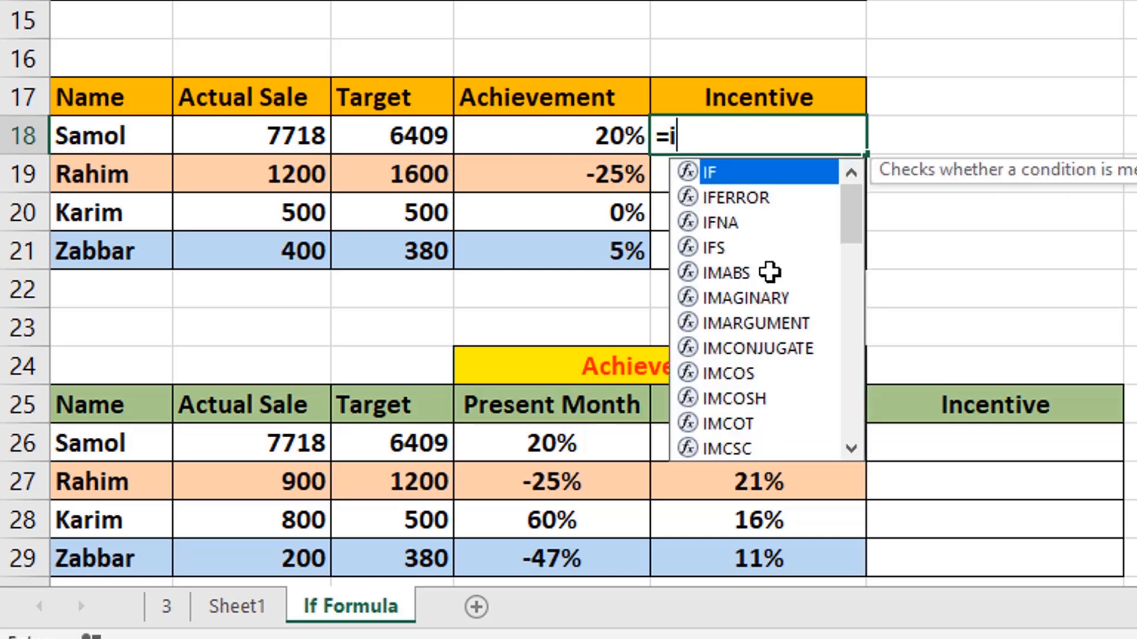
pyautogui.write('f(')
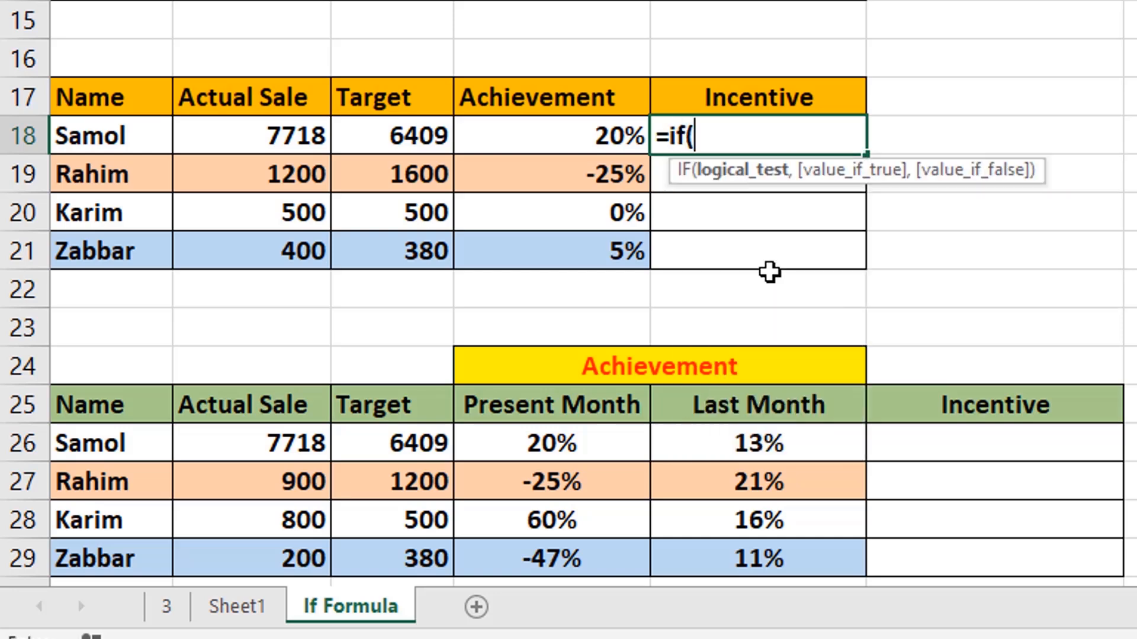
pyautogui.write('or')
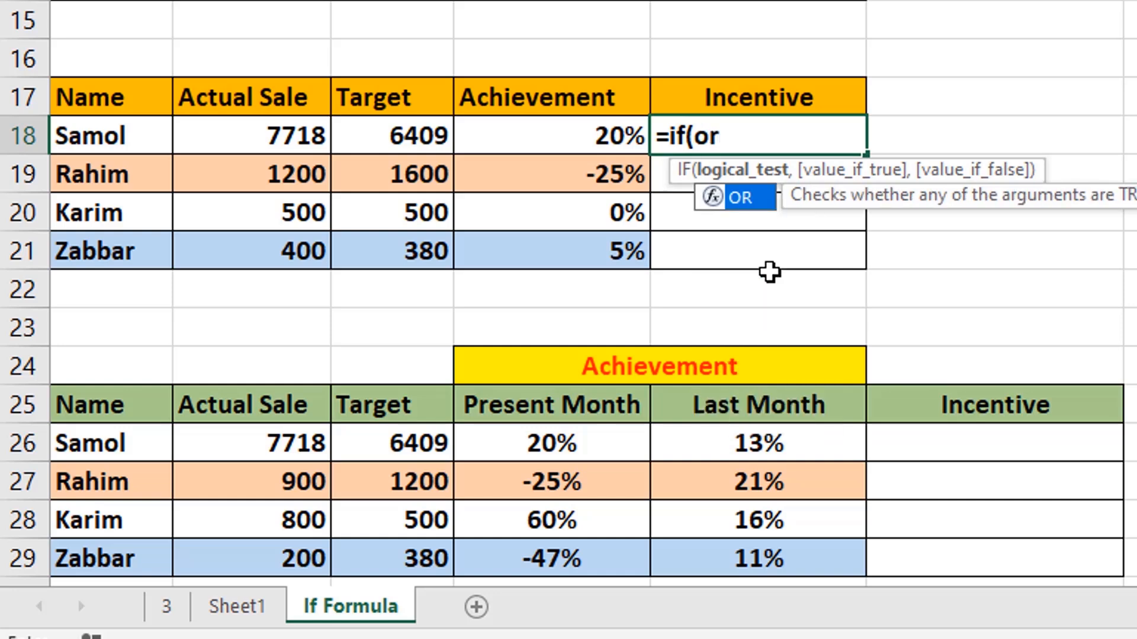
pyautogui.write('(')
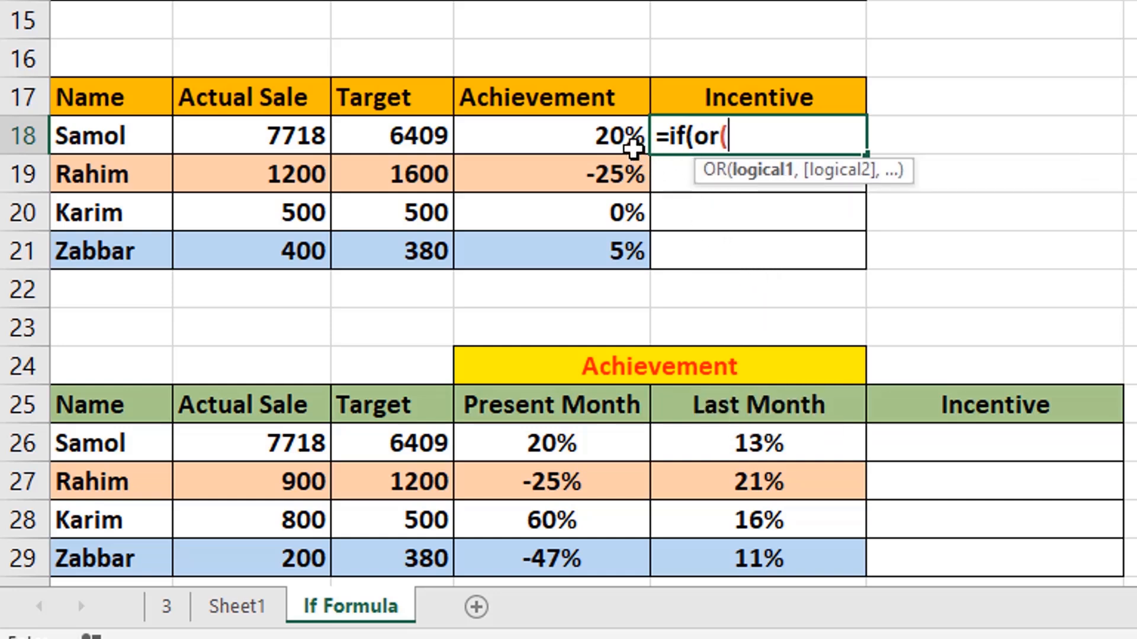
pyautogui.click(600, 136)
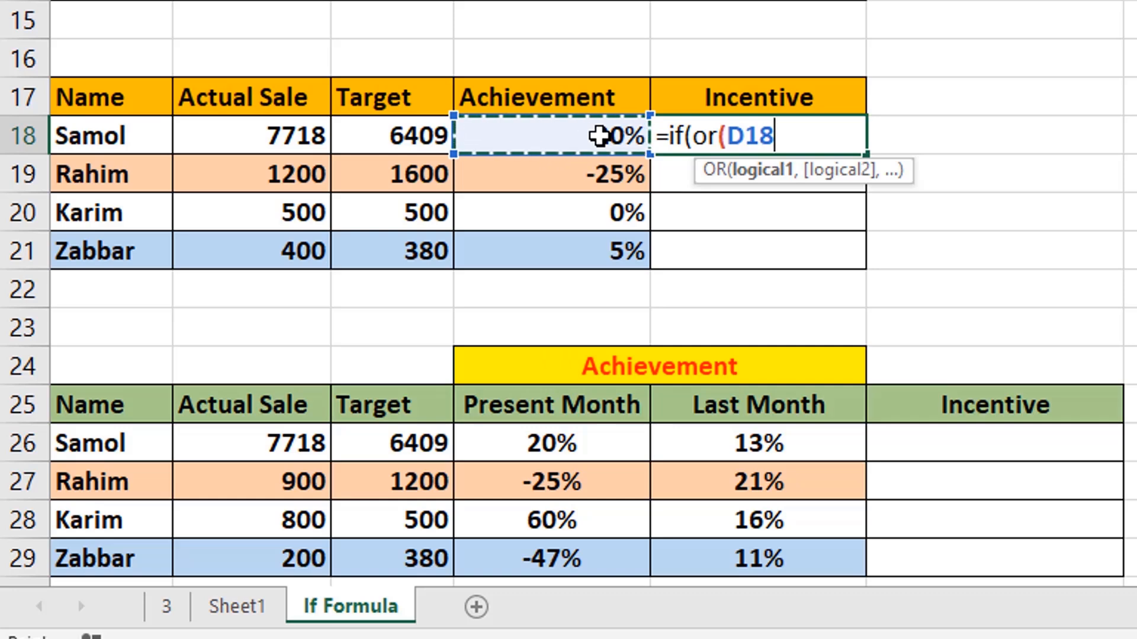
pyautogui.write('>1')
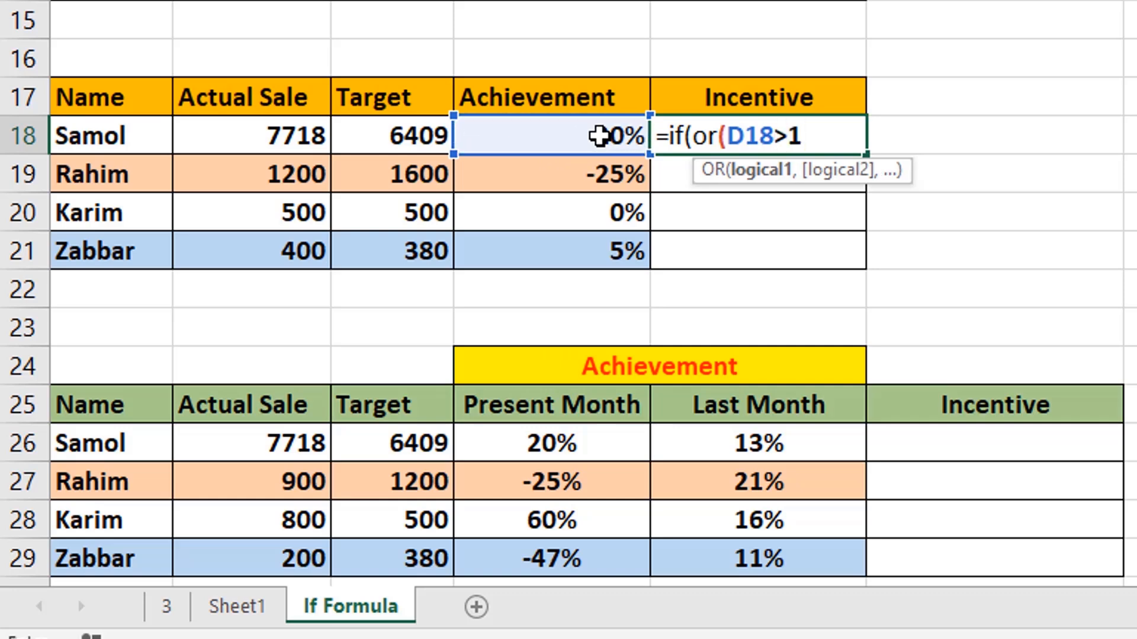
pyautogui.write('%,')
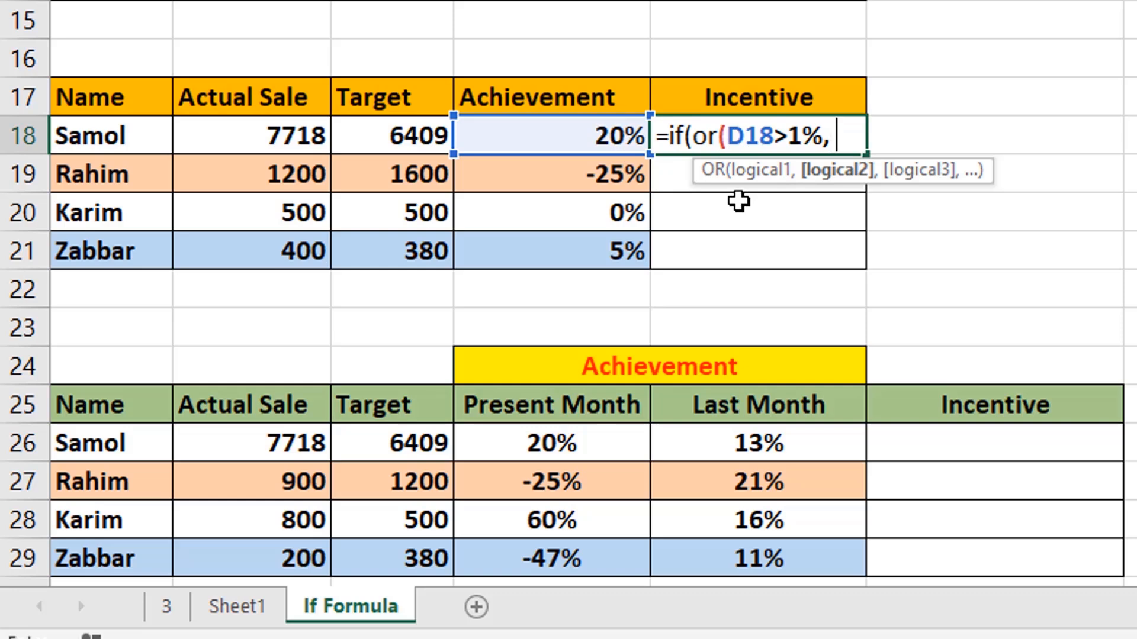
# Add D18=0% as the second OR condition in the E18 formula and close the OR function
pyautogui.click(583, 131)
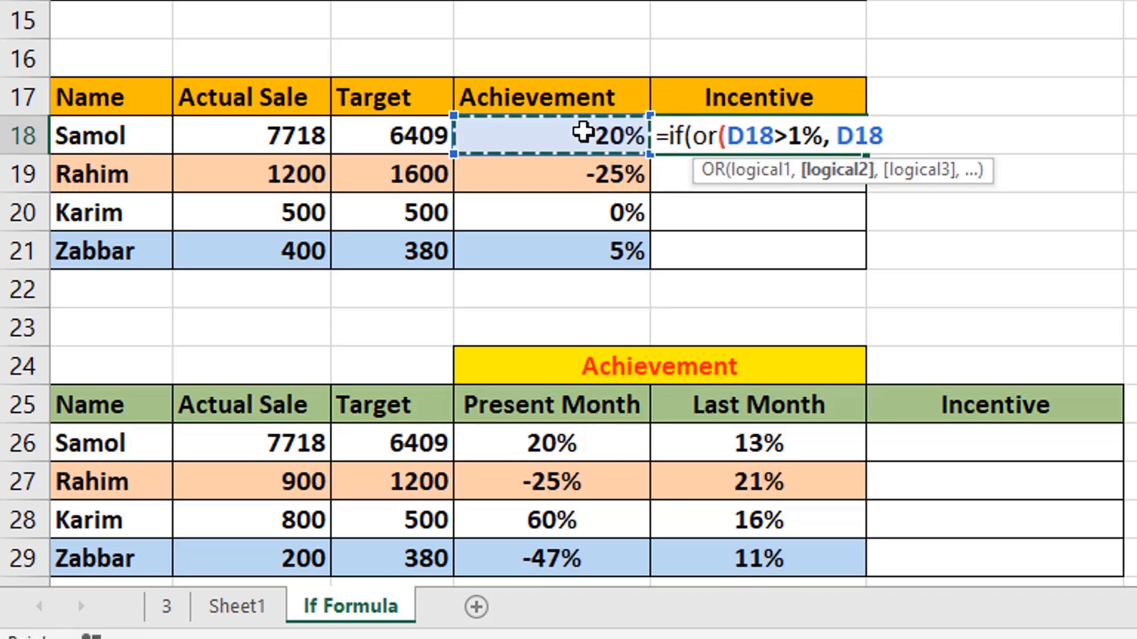
pyautogui.write('=')
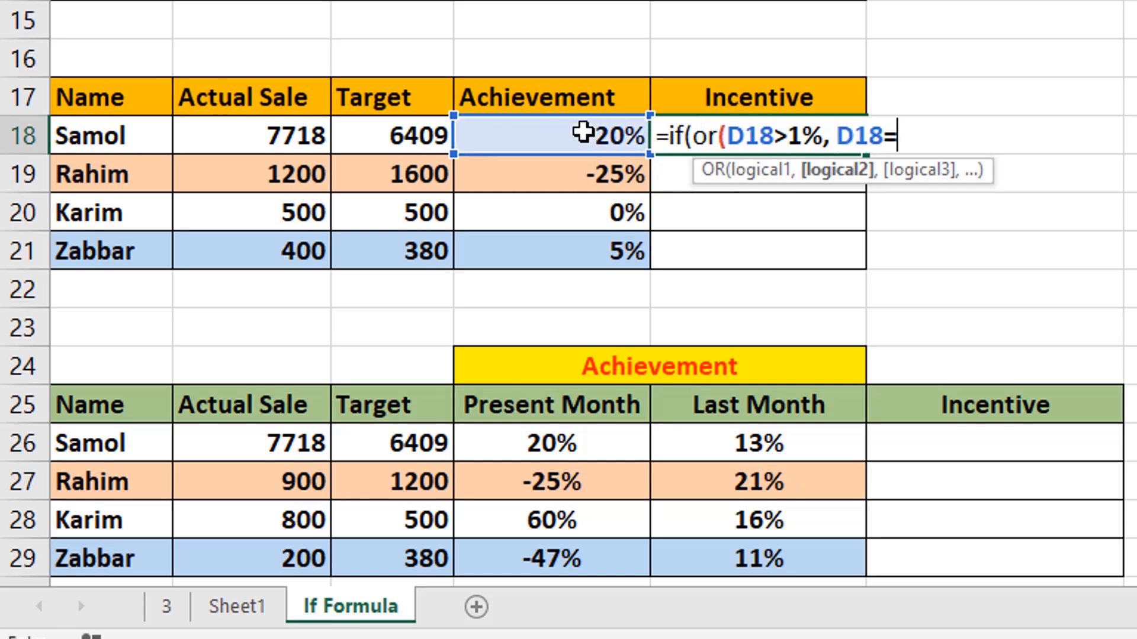
pyautogui.write('0%')
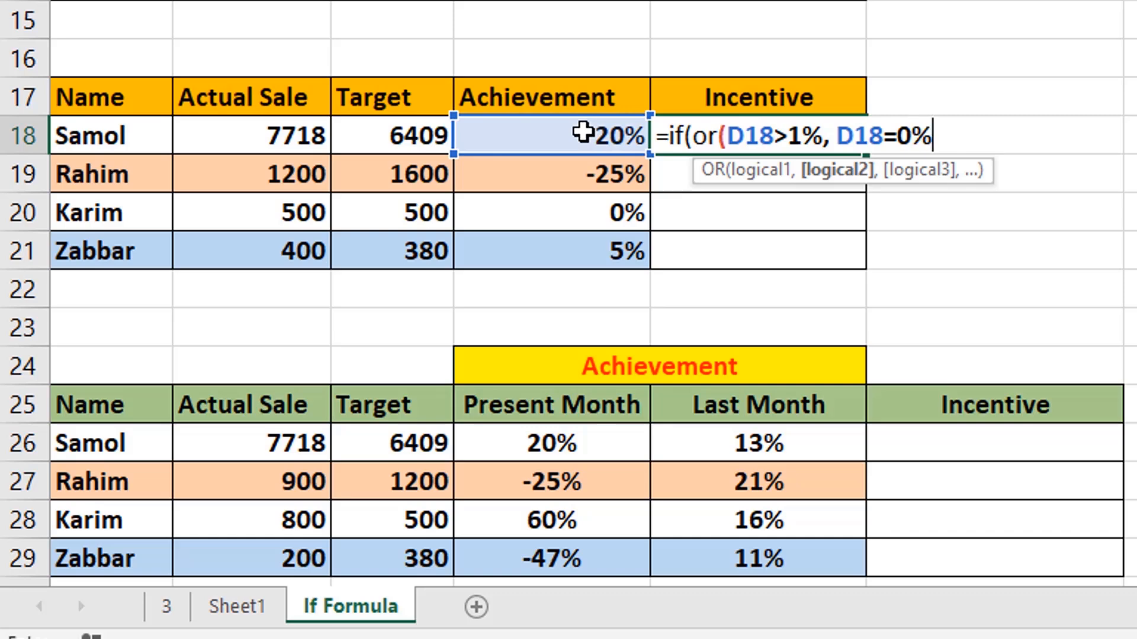
pyautogui.write('),')
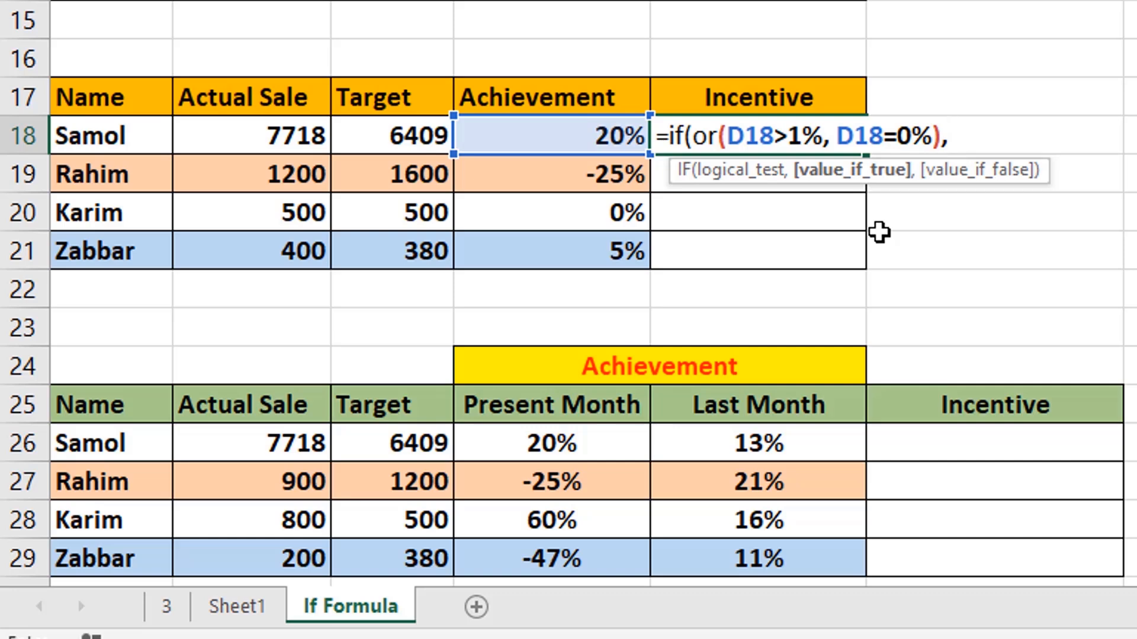
# Complete the E18 formula so it returns 5000 when true and empty text ("") when false
pyautogui.write('5000')
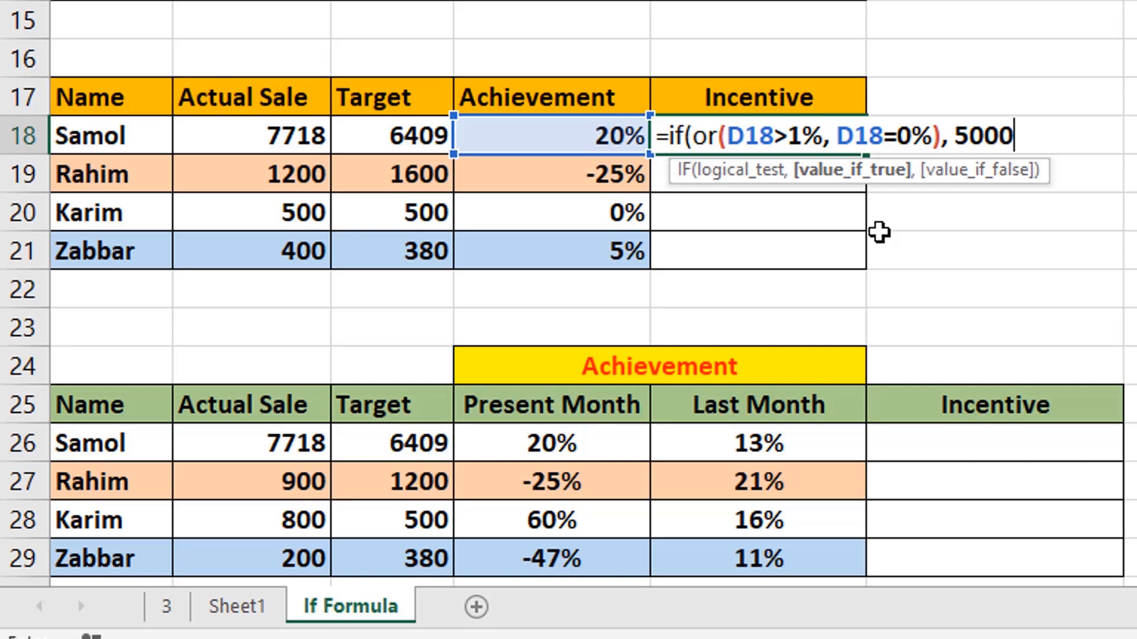
pyautogui.write(',')
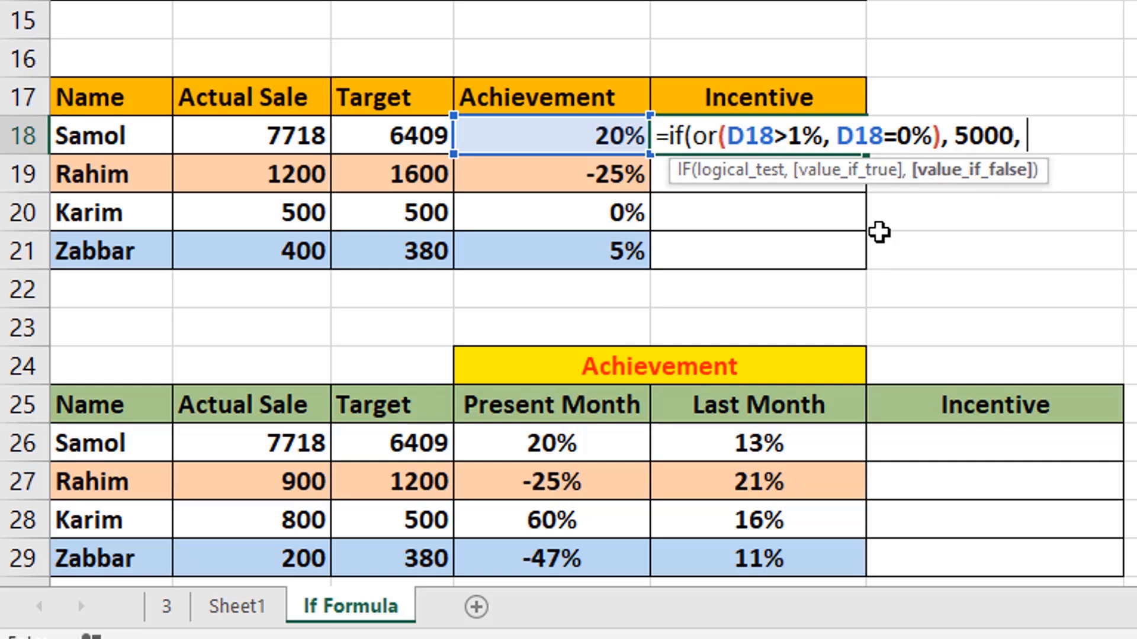
pyautogui.write(' "")')
pyautogui.press('Return')
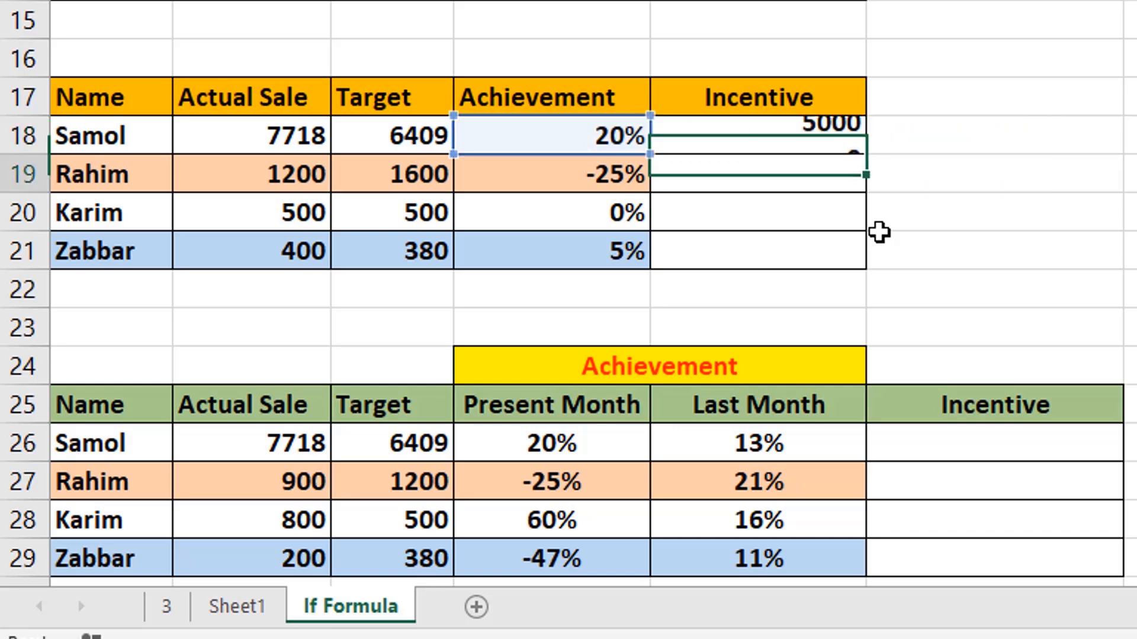
# Fill the IF/OR formula from E18 down through E21 and review the incentives against each achievement
pyautogui.click(749, 132)
pyautogui.moveTo(866, 186); pyautogui.dragTo(852, 273)
pyautogui.click(810, 329)
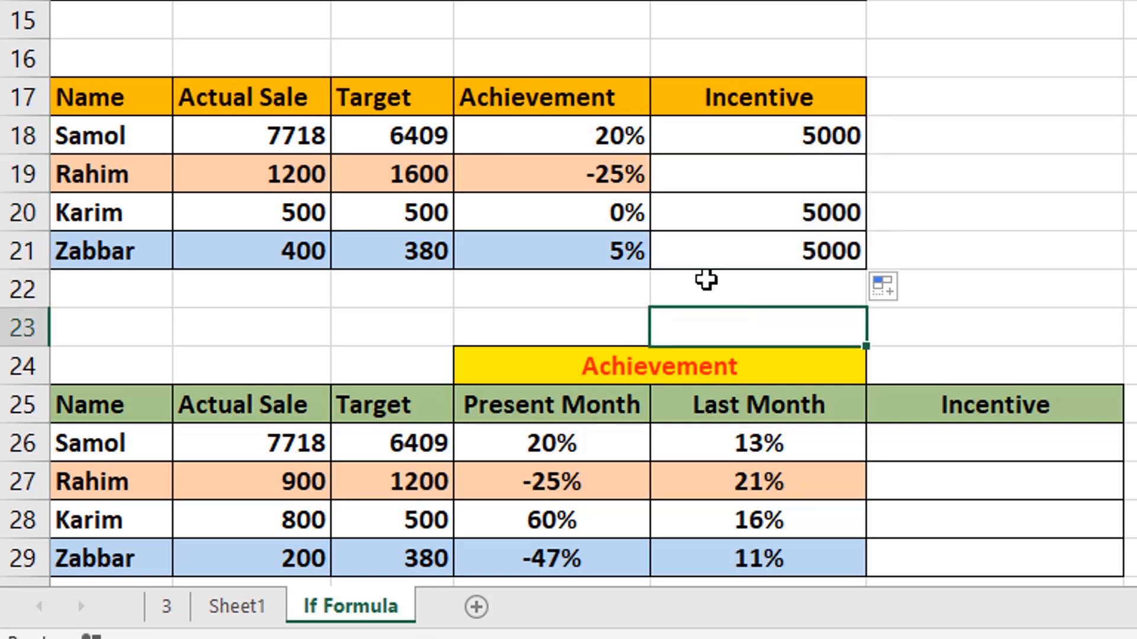
pyautogui.click(588, 178)
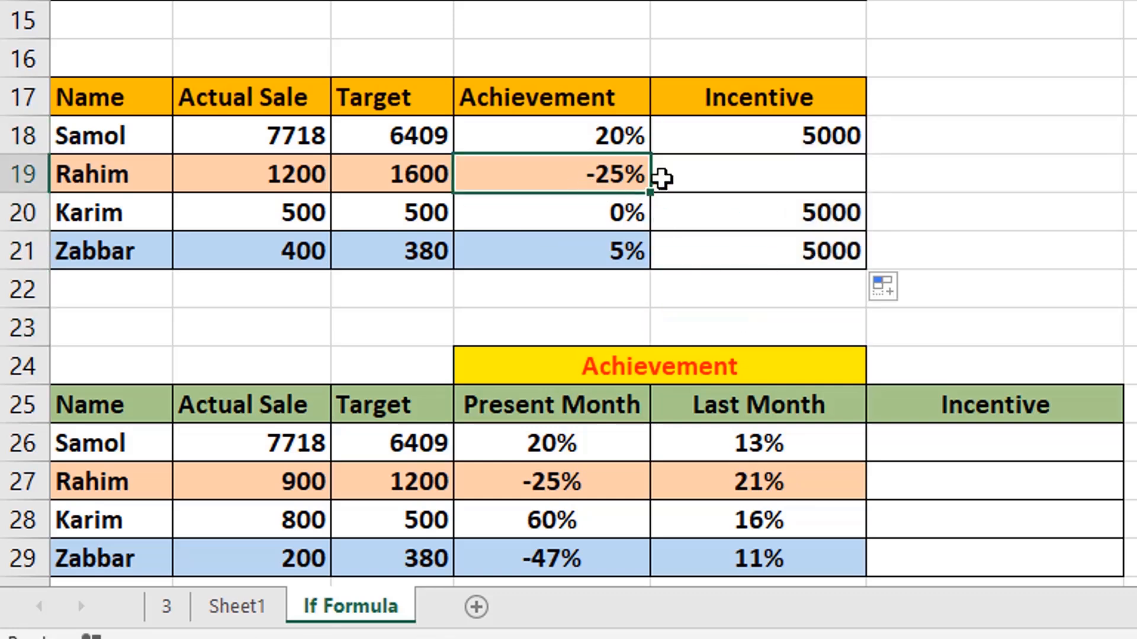
pyautogui.click(801, 182)
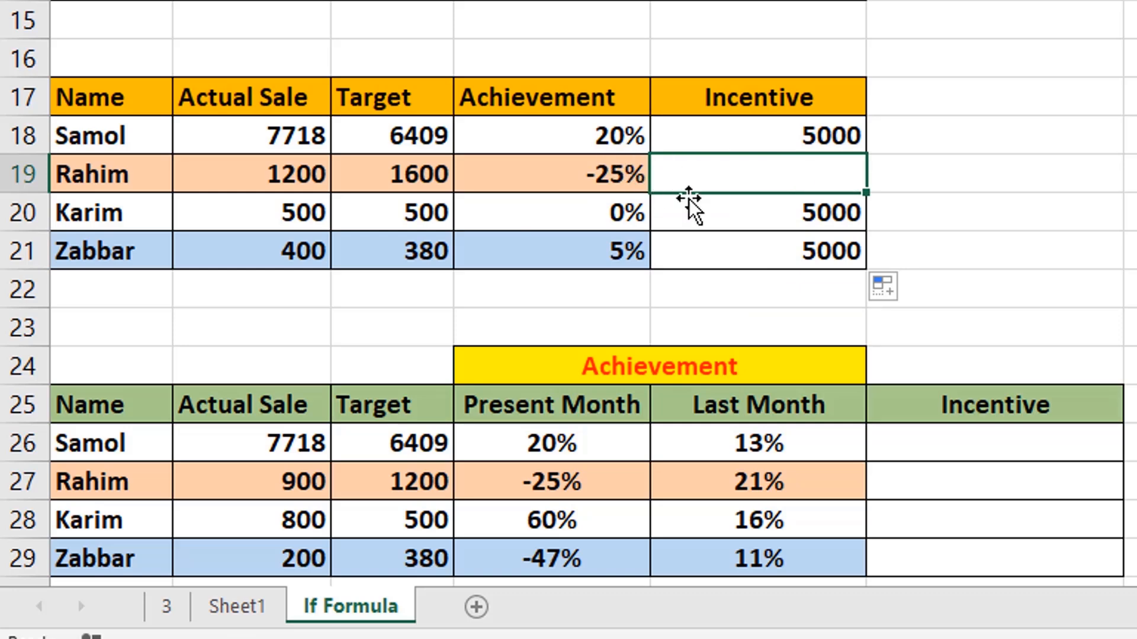
pyautogui.click(15, 213)
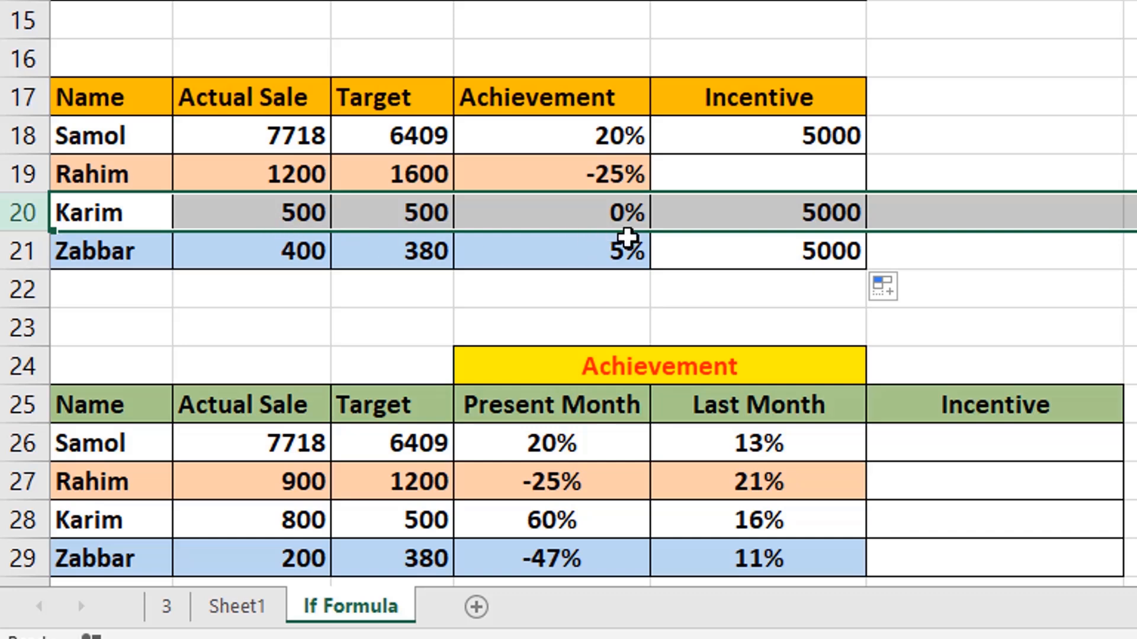
pyautogui.click(771, 213)
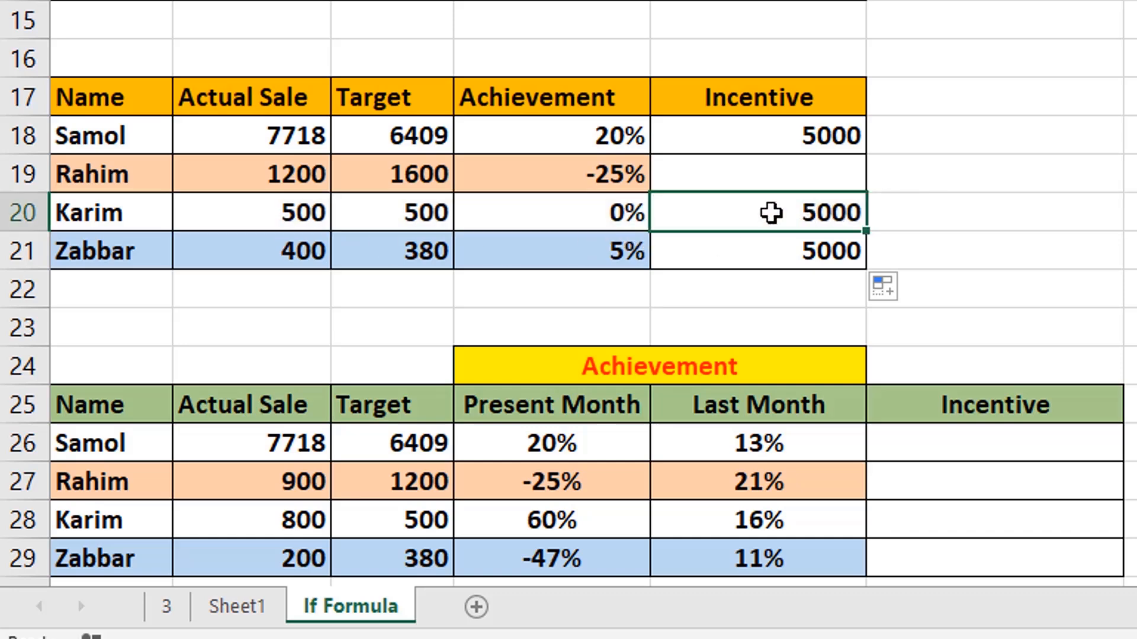
# Start an IF formula with a nested AND in F26 of the two-month achievement table, using D26>10% as the first condition
pyautogui.scroll(-2, 844, 253)
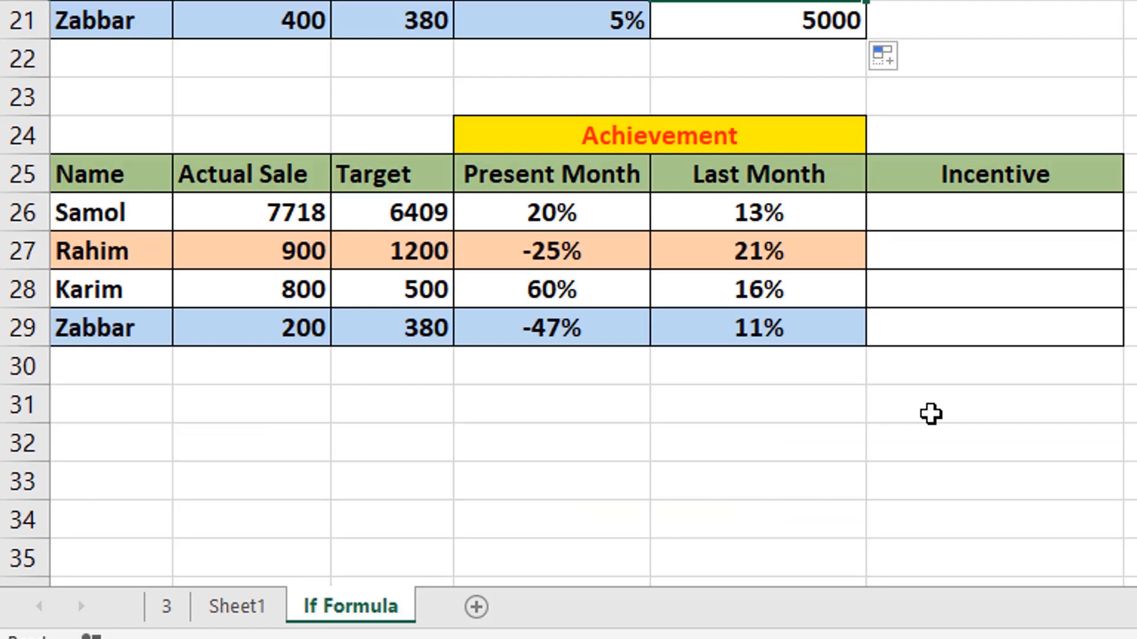
pyautogui.click(971, 214)
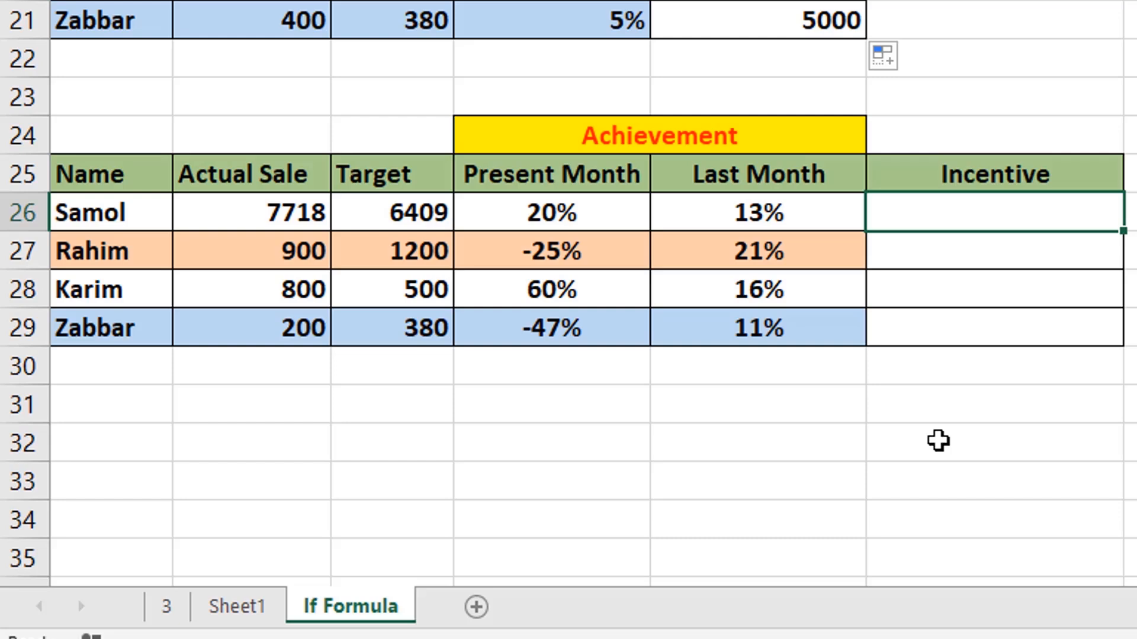
pyautogui.press('F2')
pyautogui.write('=')
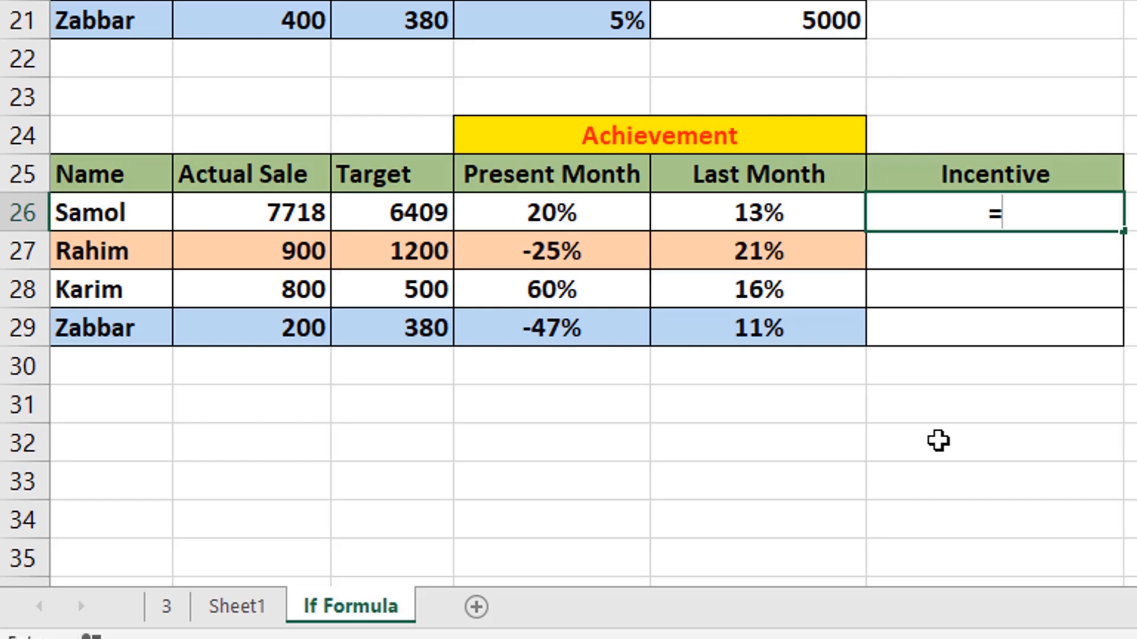
pyautogui.write('if')
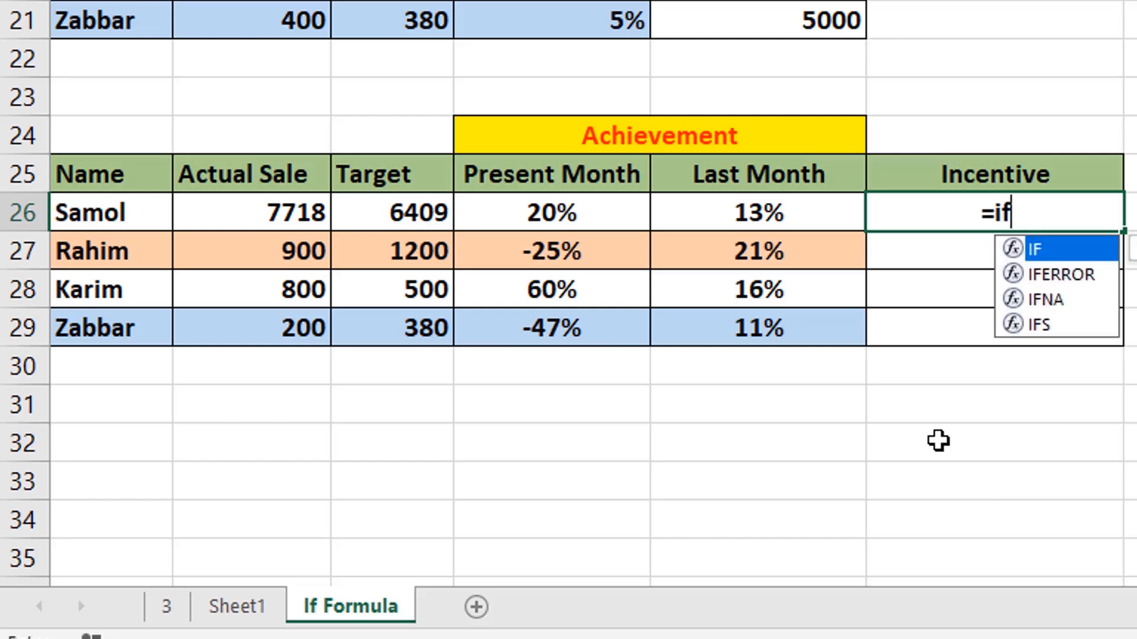
pyautogui.write('(an')
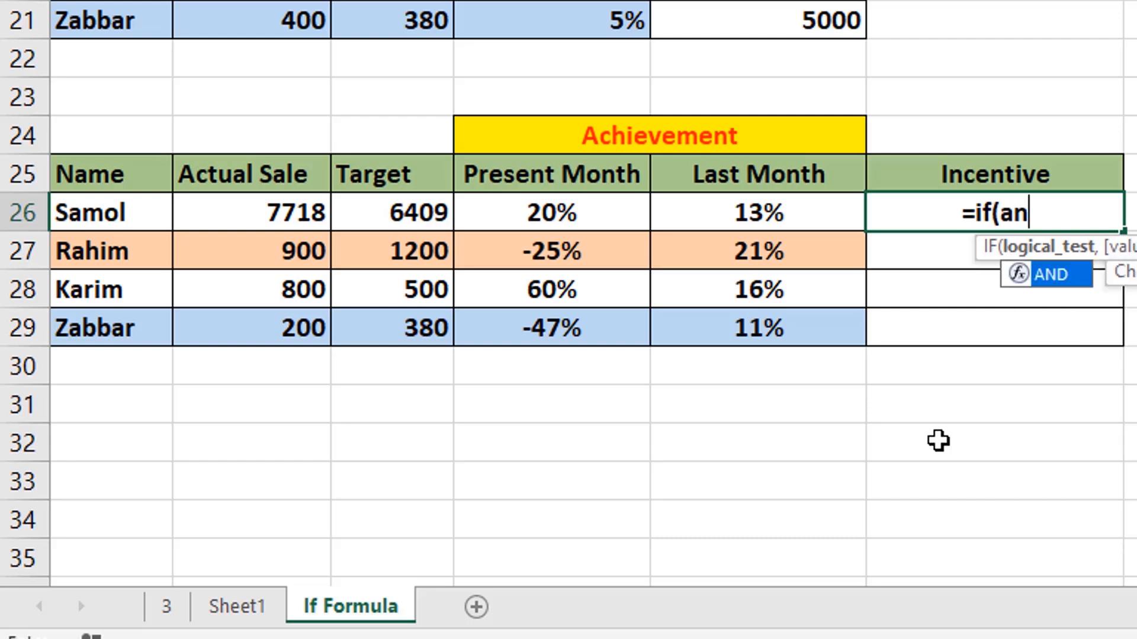
pyautogui.write('d(')
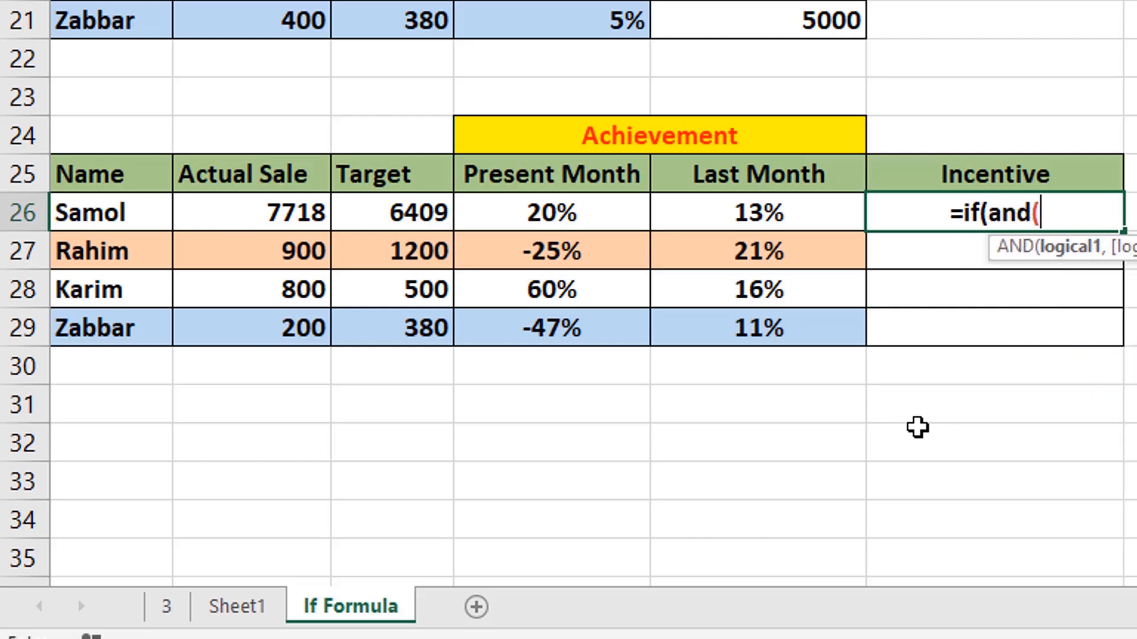
pyautogui.click(584, 218)
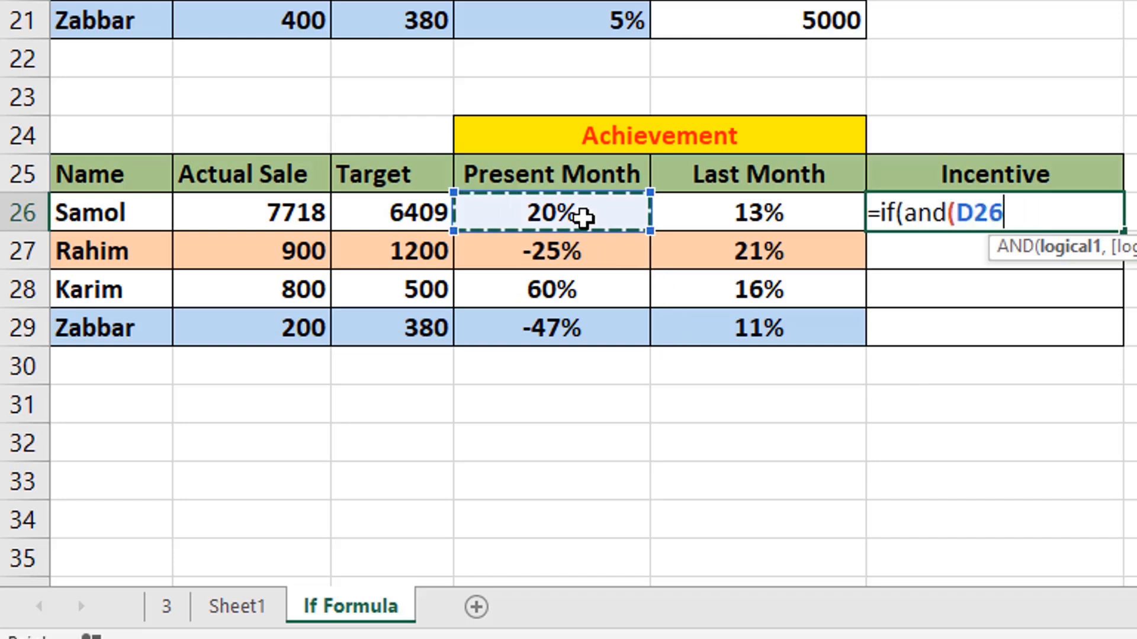
pyautogui.write('>')
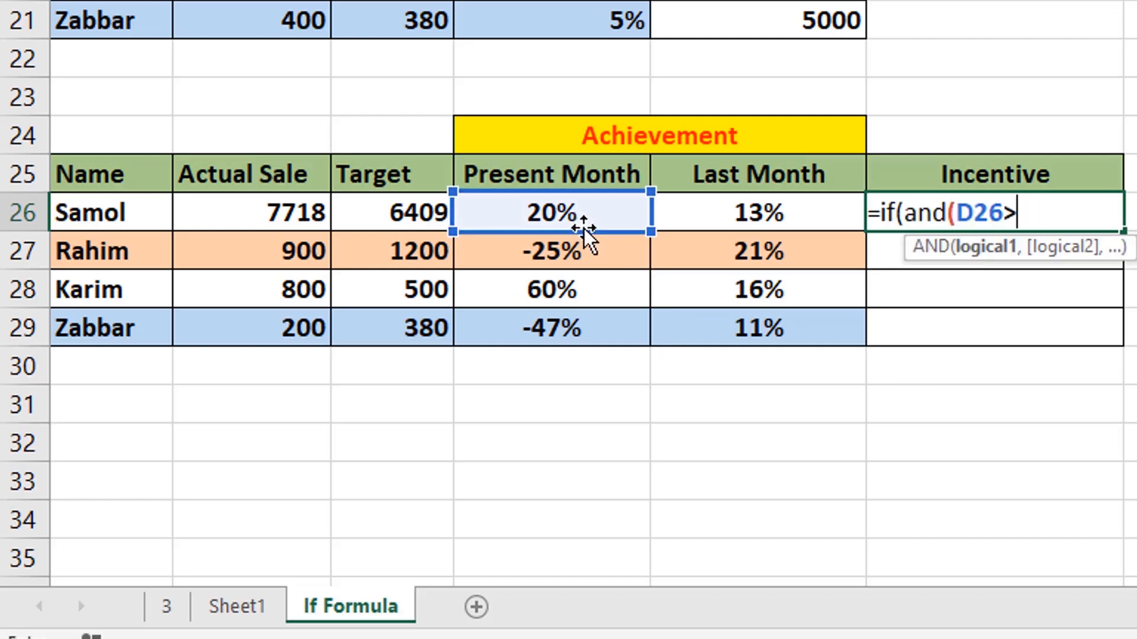
pyautogui.write('10%')
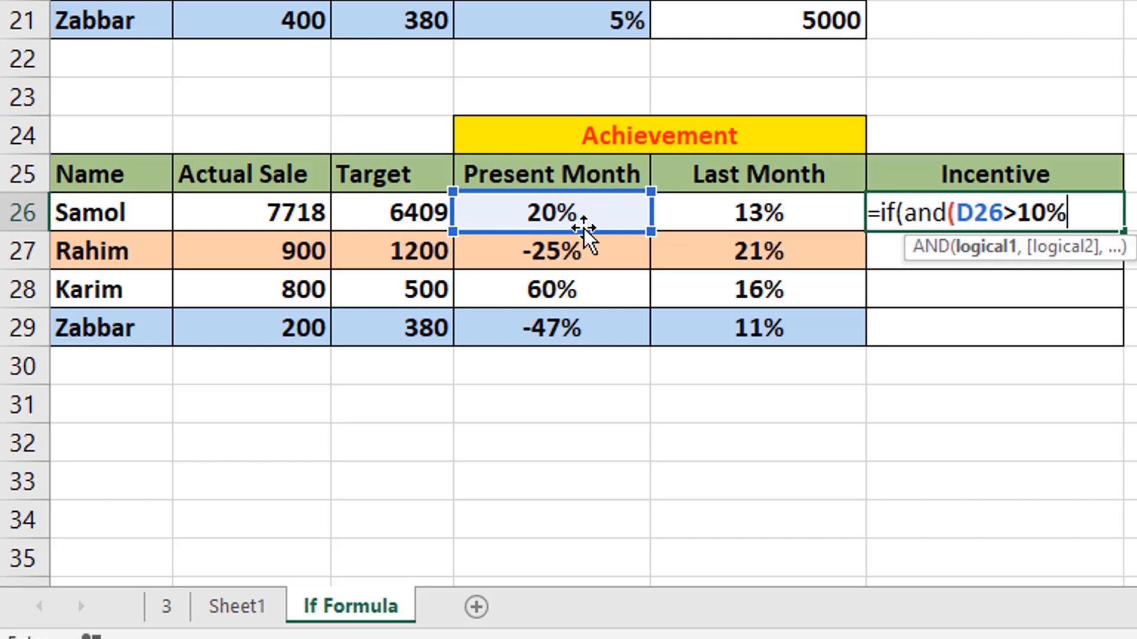
# Add E26>10% as the second AND condition in the F26 formula and close the AND function
pyautogui.write(',')
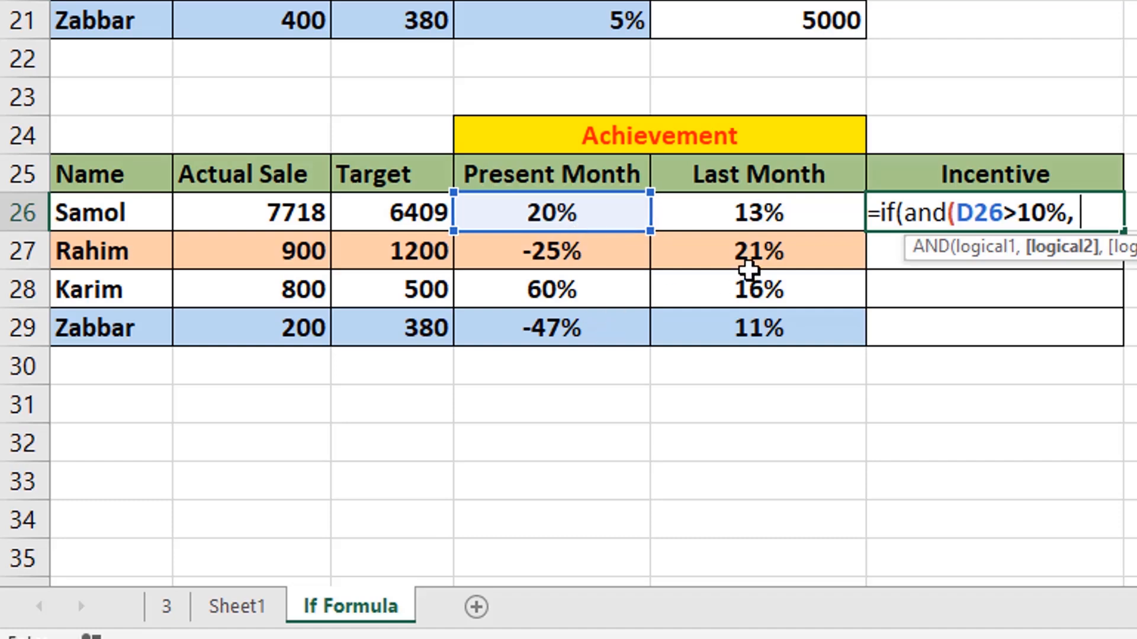
pyautogui.click(764, 226)
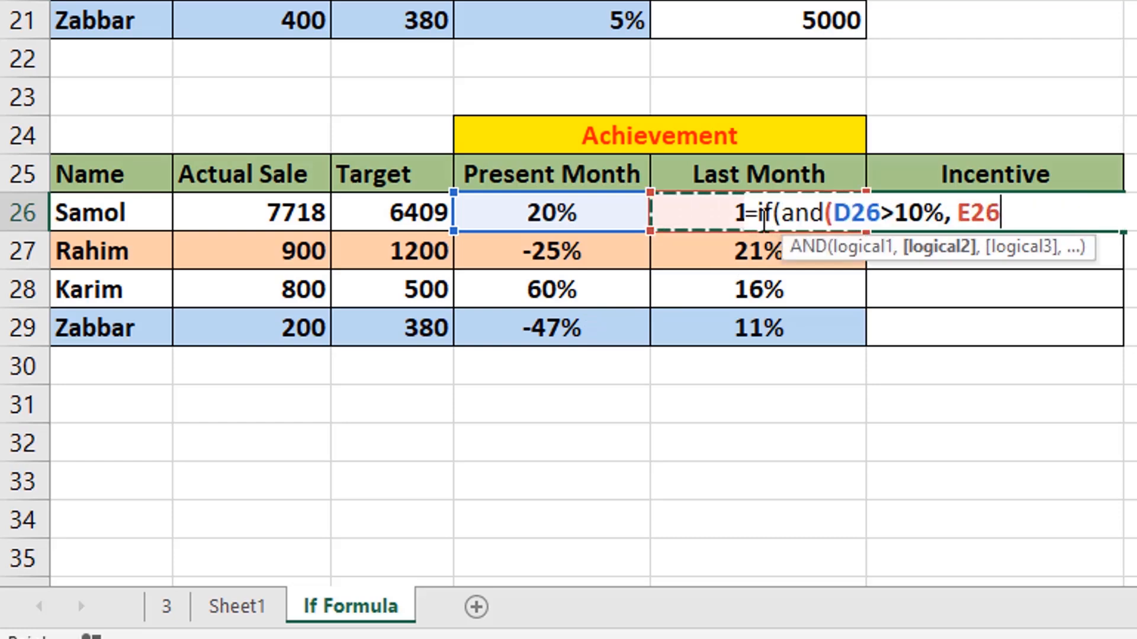
pyautogui.write('>1')
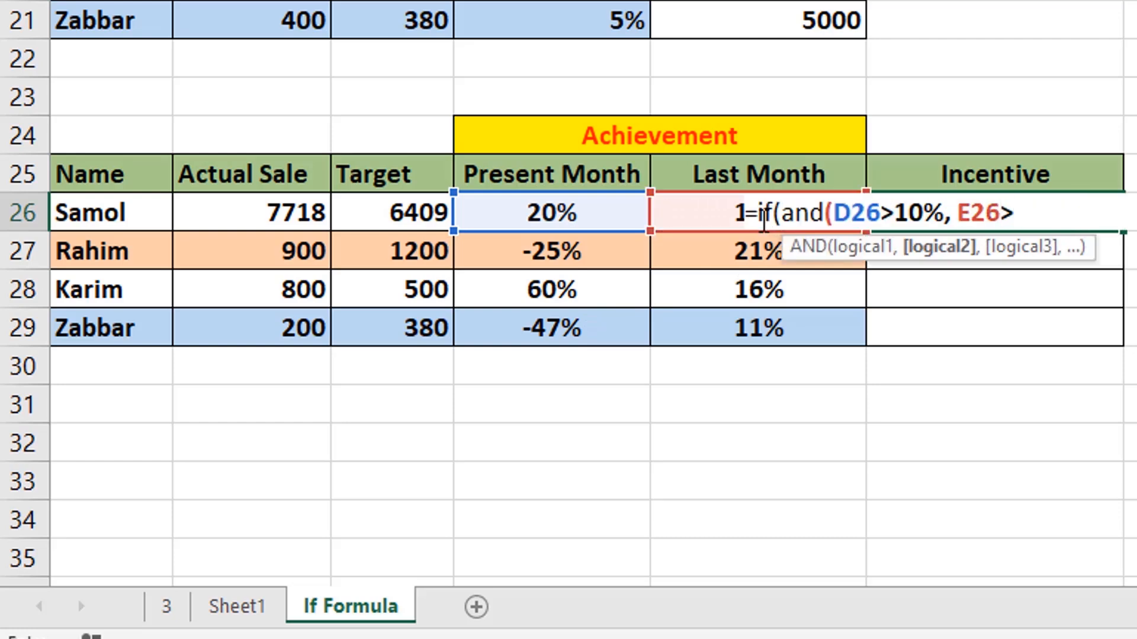
pyautogui.write('0%')
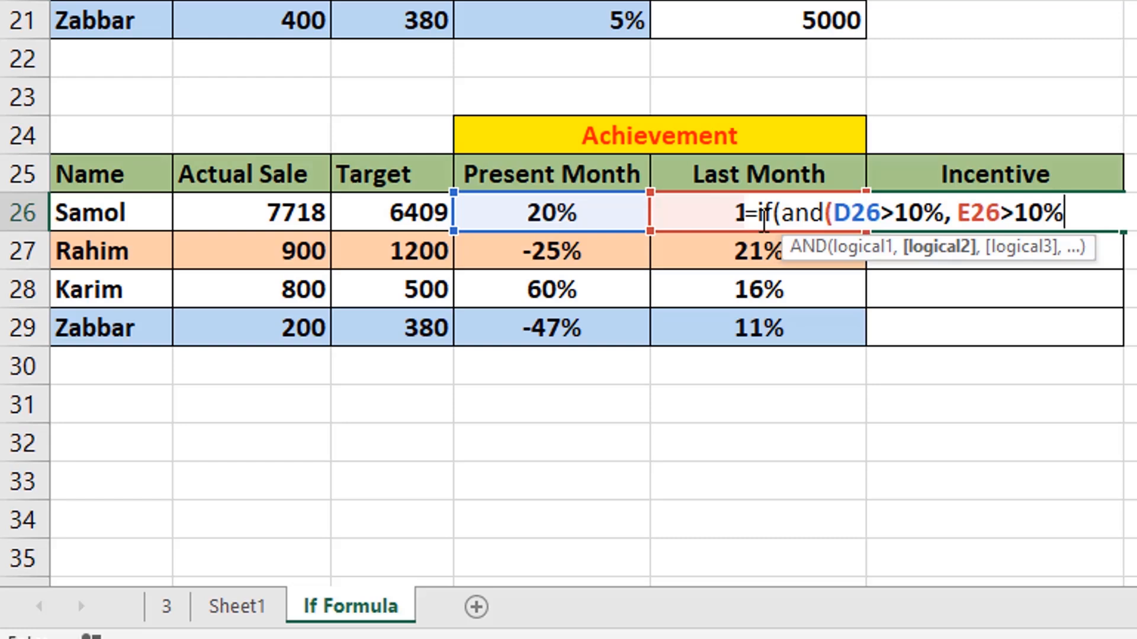
pyautogui.write('),')
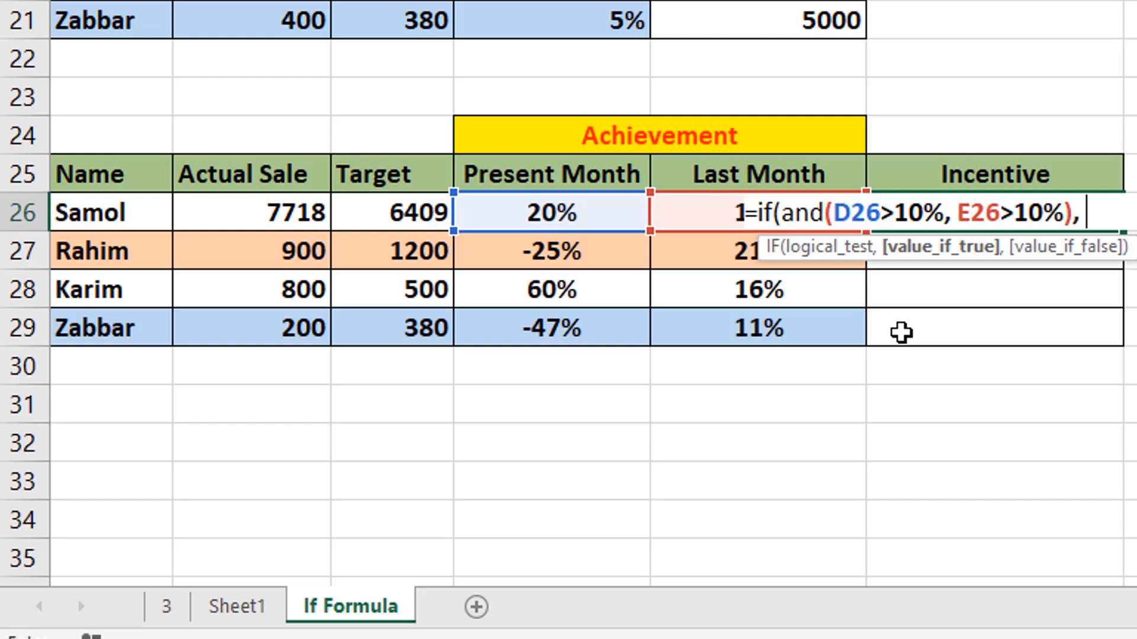
# Complete the F26 formula so it returns "USA Tour" when true and empty text ("") when false
pyautogui.write('"')
pyautogui.write('USA Tou')
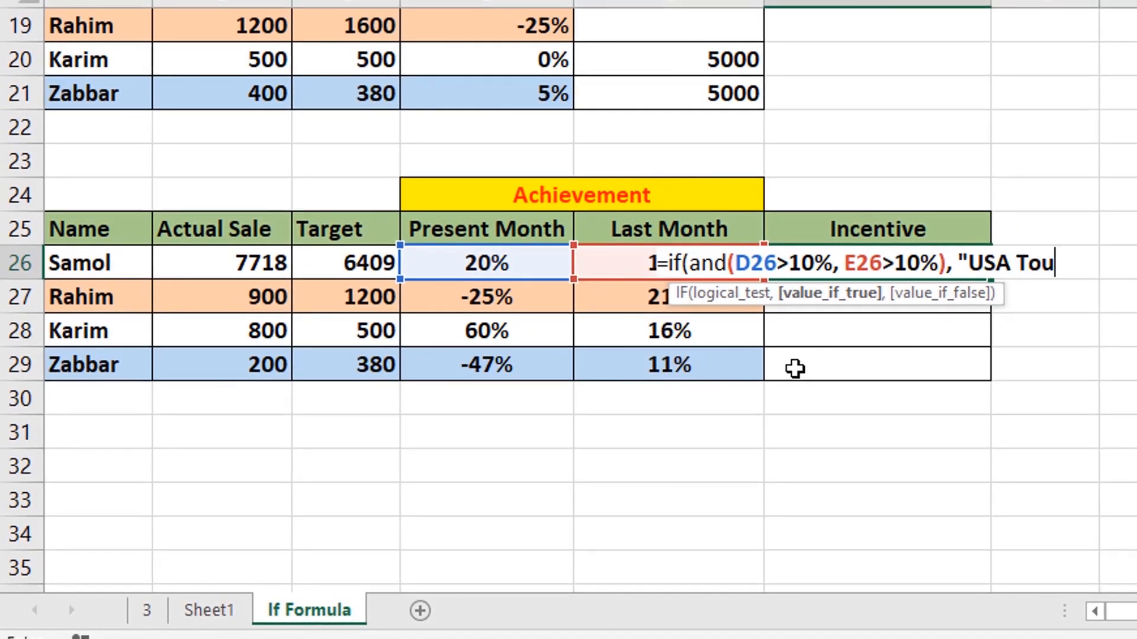
pyautogui.write('r",')
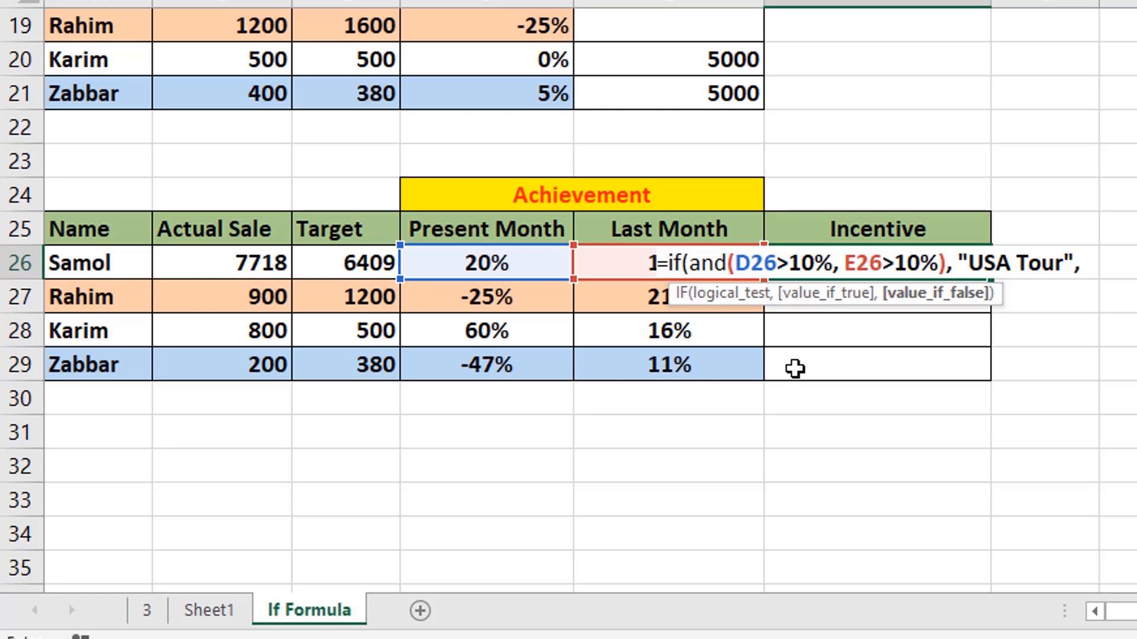
pyautogui.write('""')
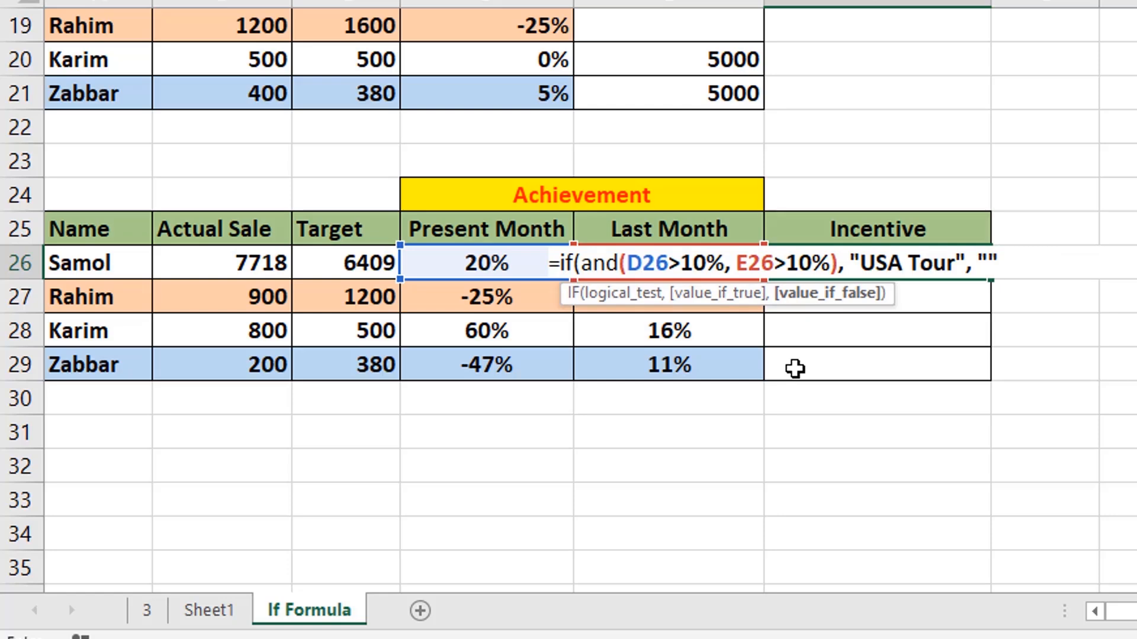
pyautogui.write(')')
pyautogui.press('Return')
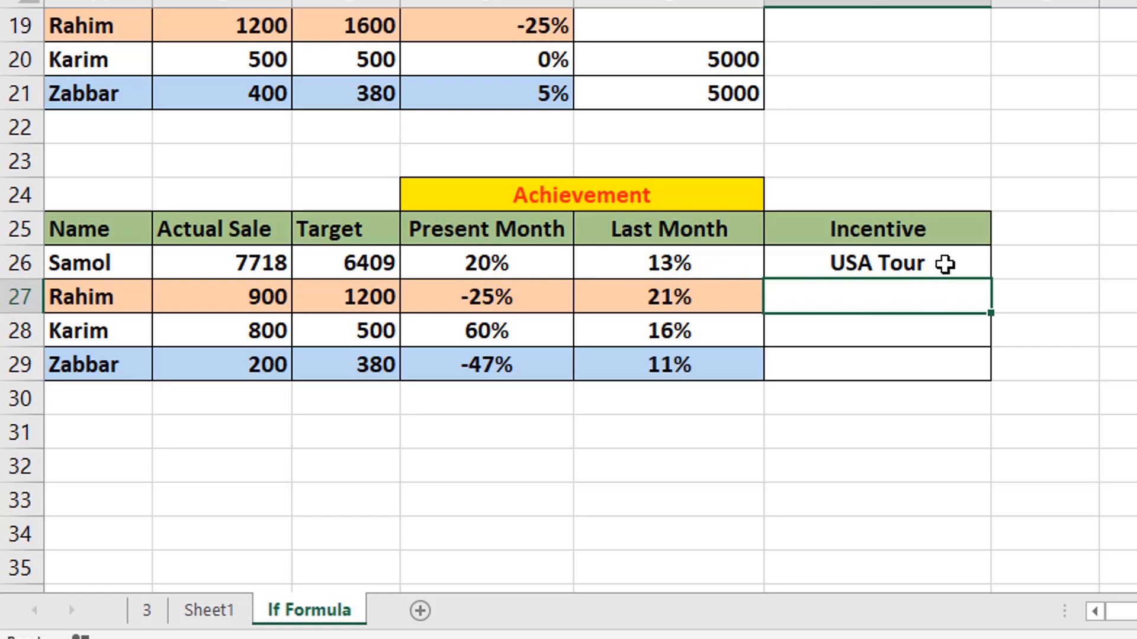
# Fill the IF/AND formula from F26 down through F29 and review the incentives against the present and last month achievements
pyautogui.click(941, 264)
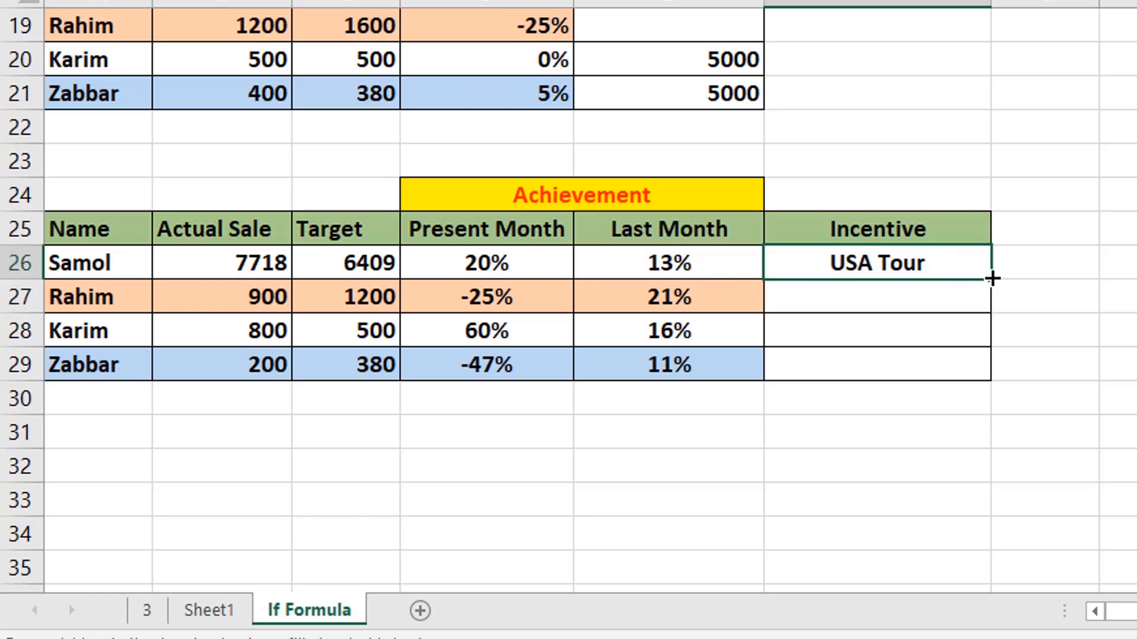
pyautogui.moveTo(992, 279); pyautogui.dragTo(969, 381)
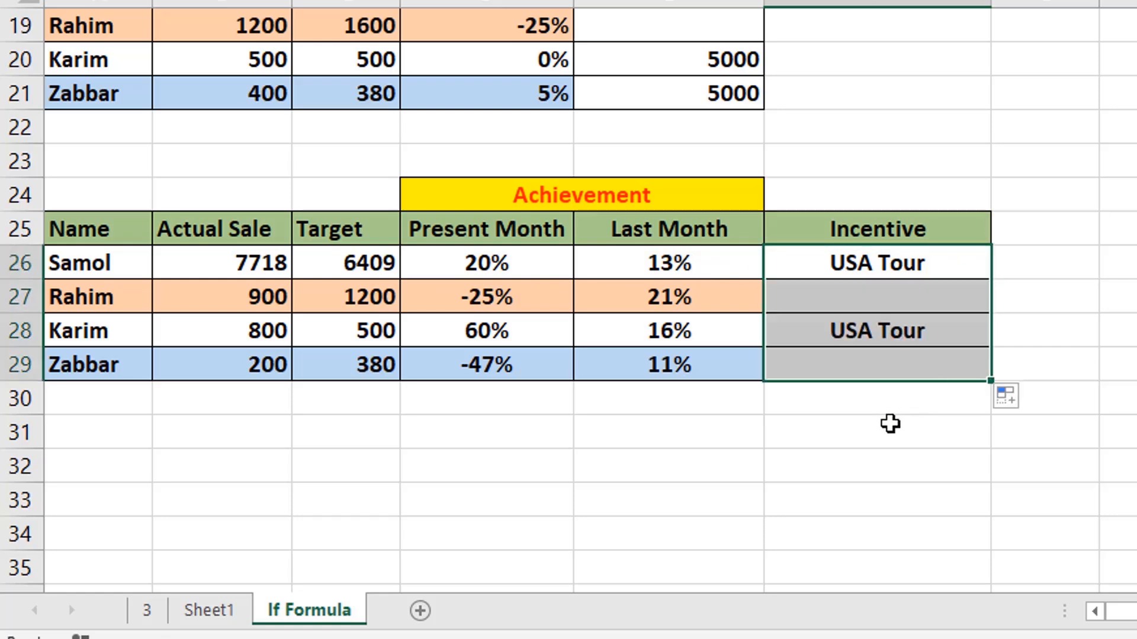
pyautogui.click(826, 422)
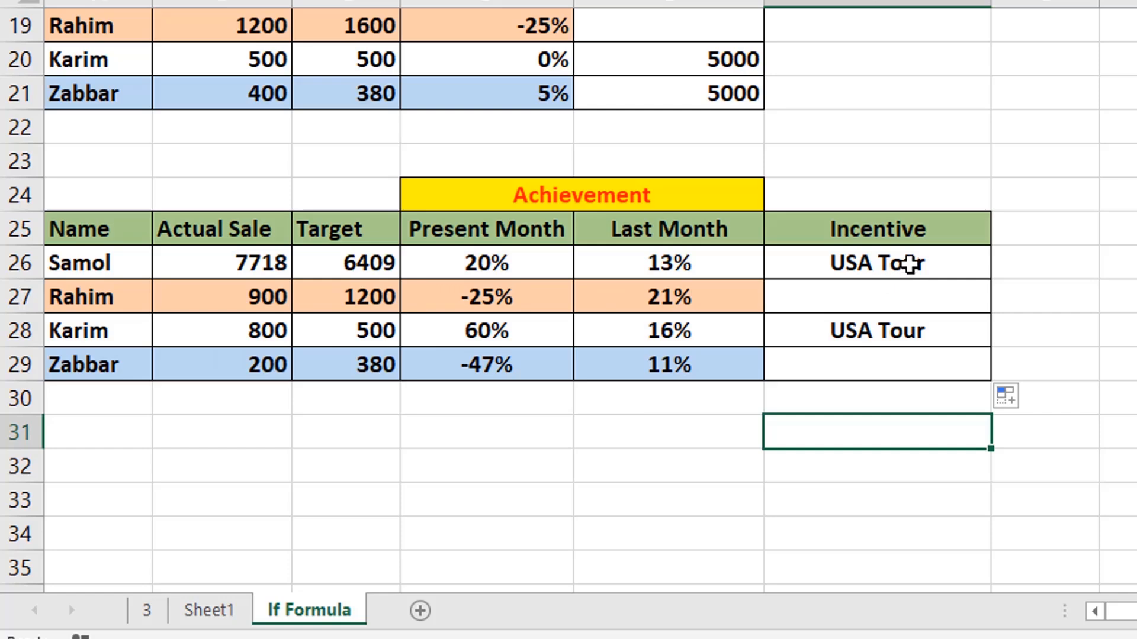
pyautogui.click(521, 345)
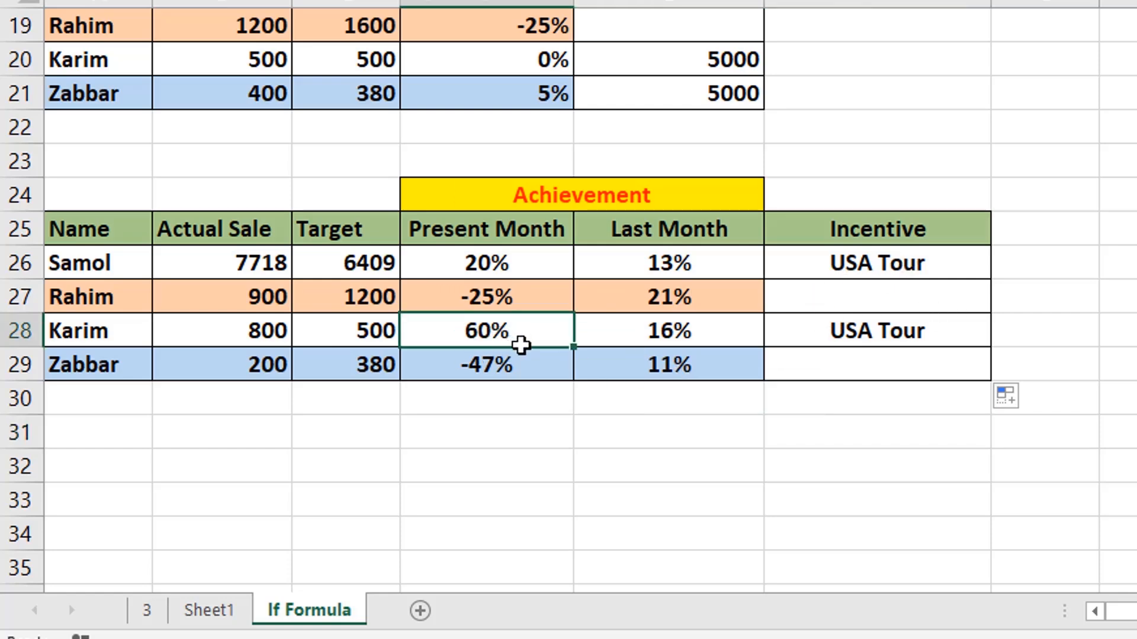
pyautogui.moveTo(521, 345); pyautogui.dragTo(679, 332)
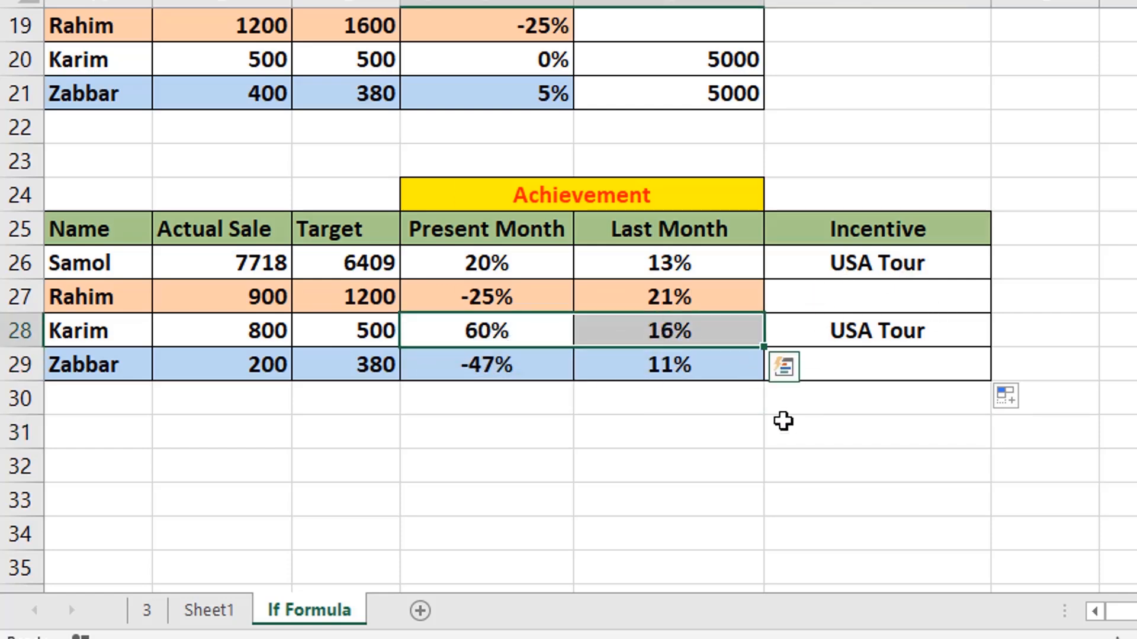
pyautogui.moveTo(347, 248); pyautogui.dragTo(742, 363)
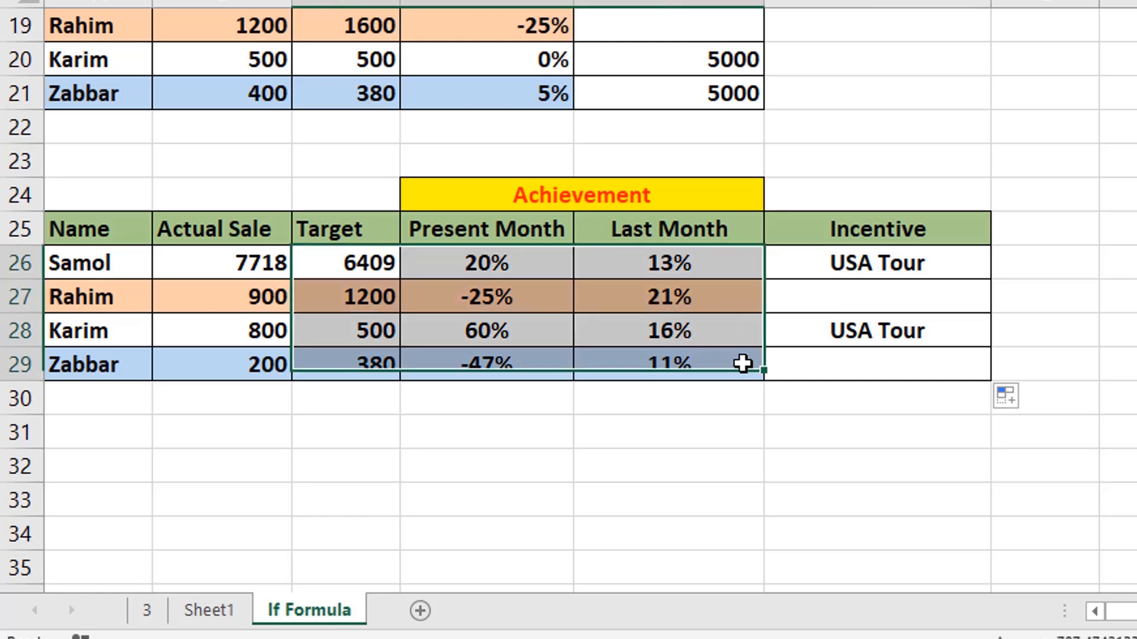
pyautogui.click(794, 465)
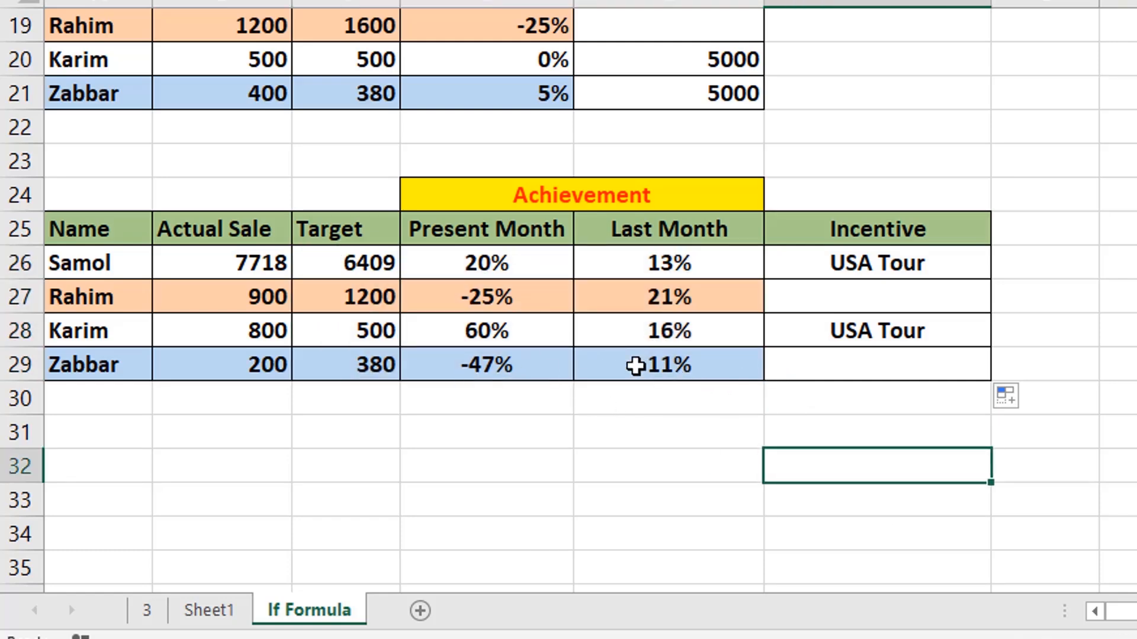
pyautogui.click(873, 369)
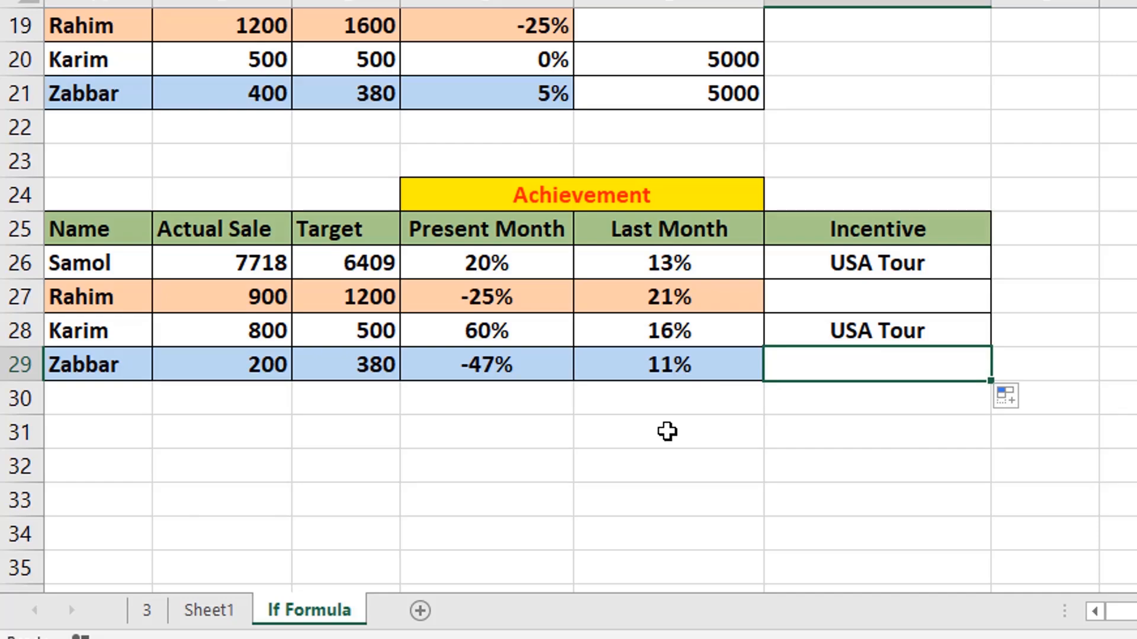
pyautogui.scroll(6, 668, 432)
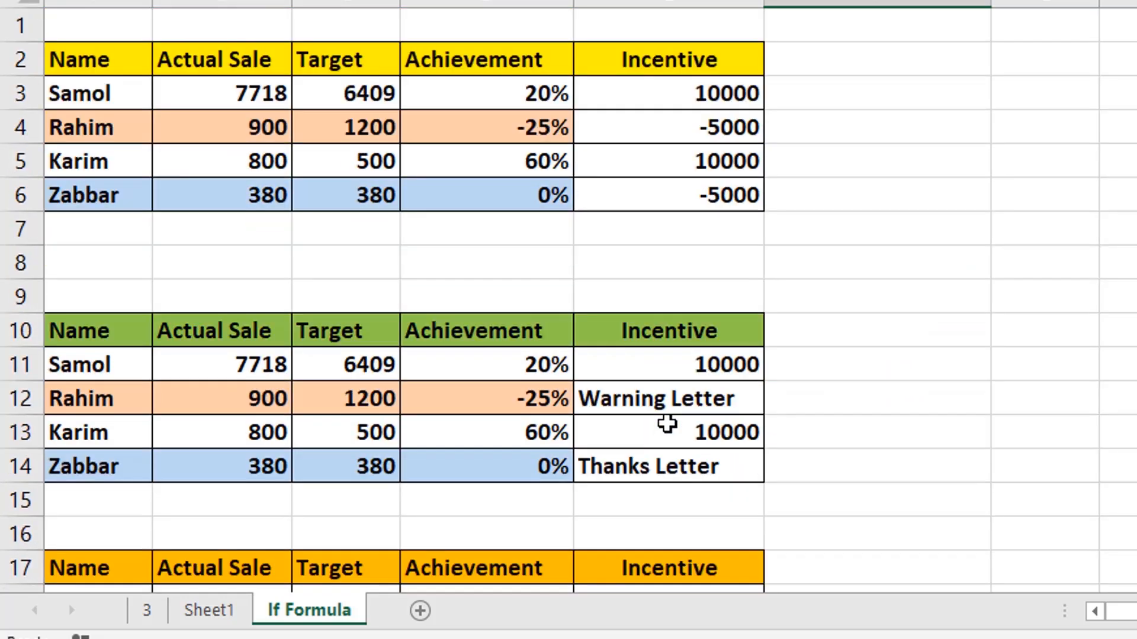